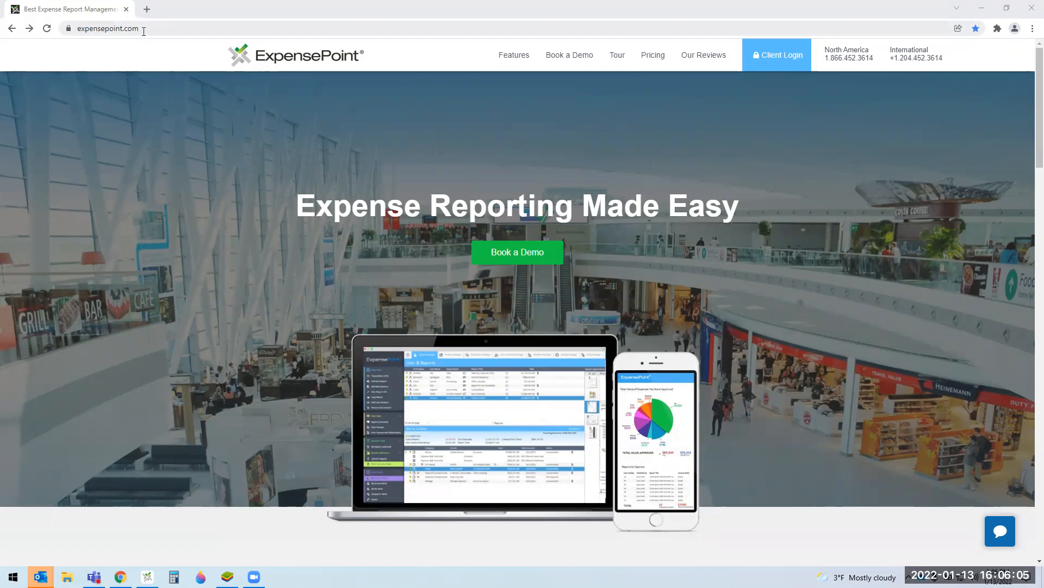
Step: Open ExpensePoint's client login page and dismiss the bookmark reminder notice
{"action": "left_click", "coordinate": [764, 67]}
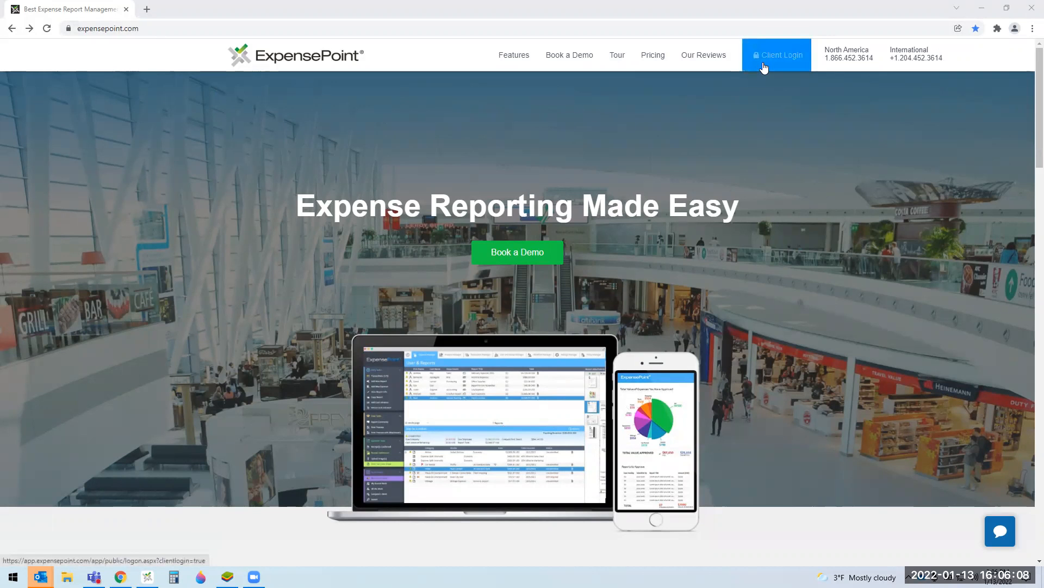
{"action": "left_click", "coordinate": [795, 66]}
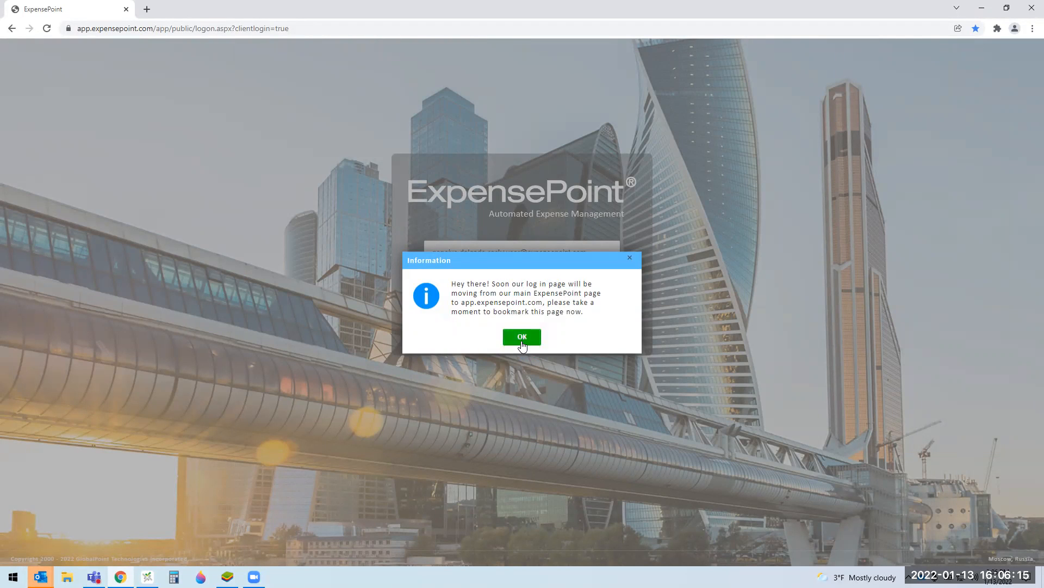
{"action": "left_click", "coordinate": [522, 337]}
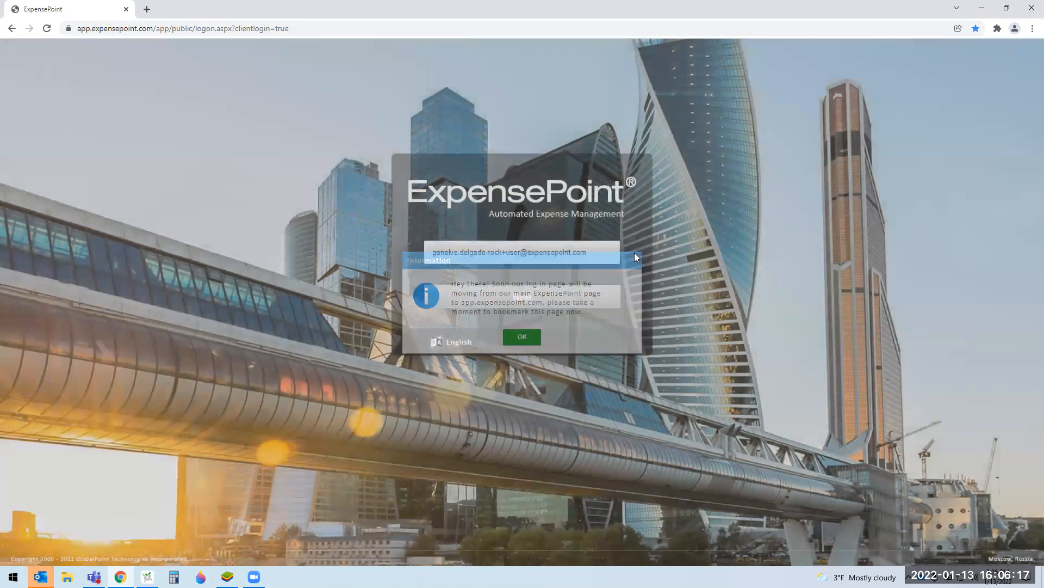
Step: Replace the autofilled address with the account e-mail address and continue to the password step
{"action": "key", "text": "ctrl+a"}
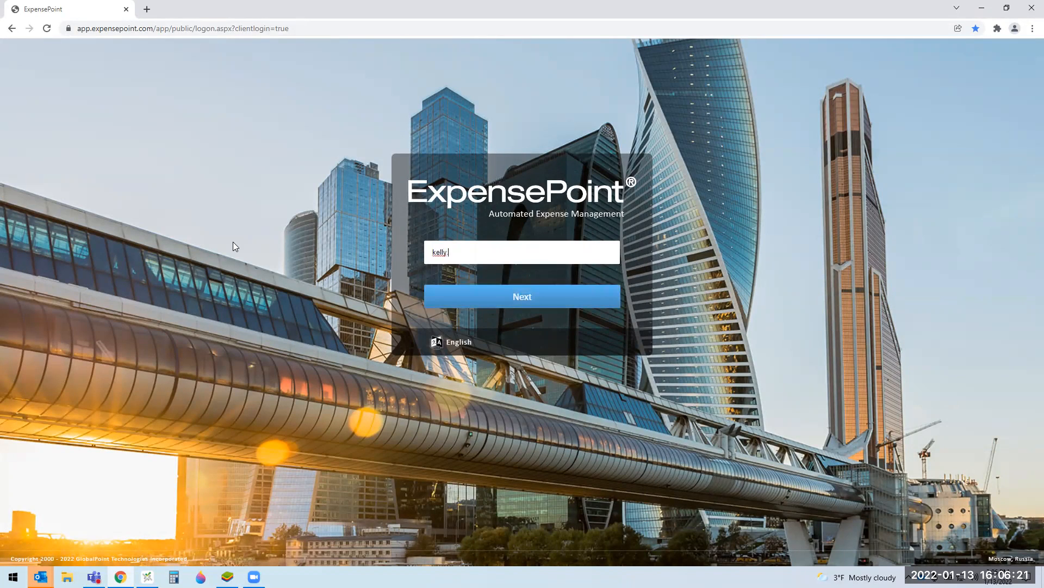
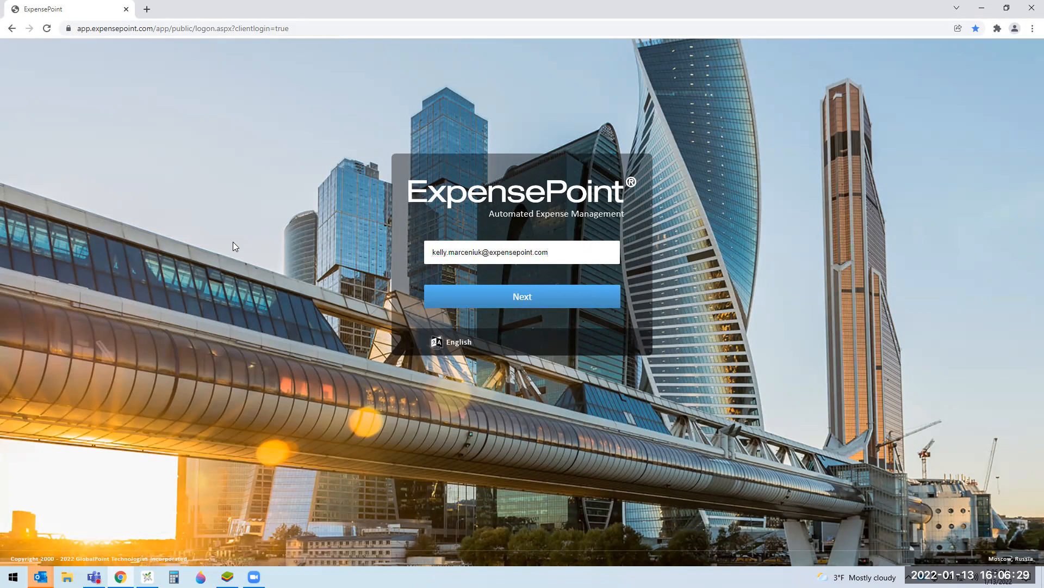
{"action": "left_click", "coordinate": [508, 303]}
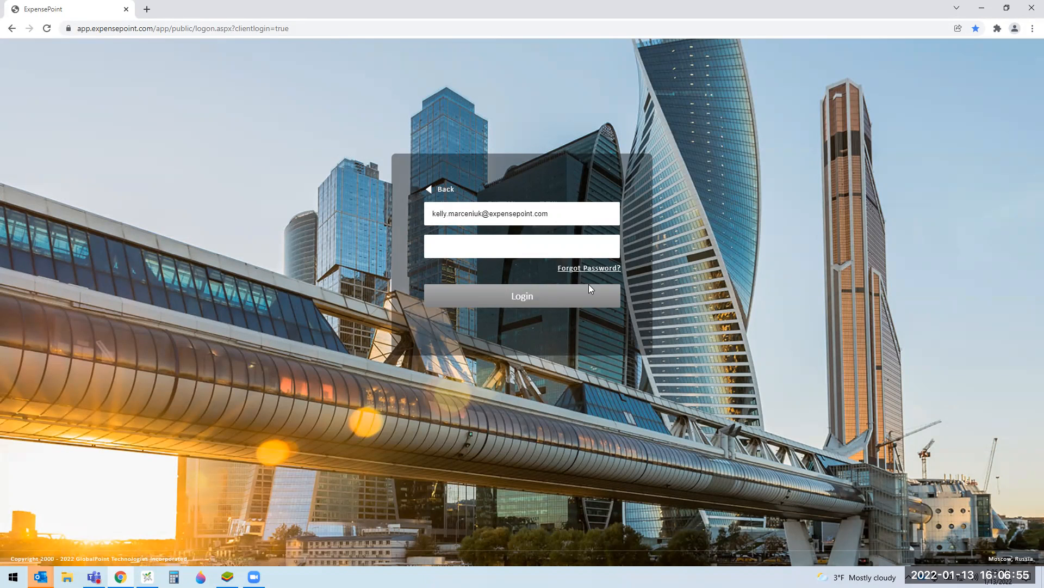
Step: Finish signing in and show the Expense Manager's Expense Reports list
{"action": "left_click", "coordinate": [147, 576]}
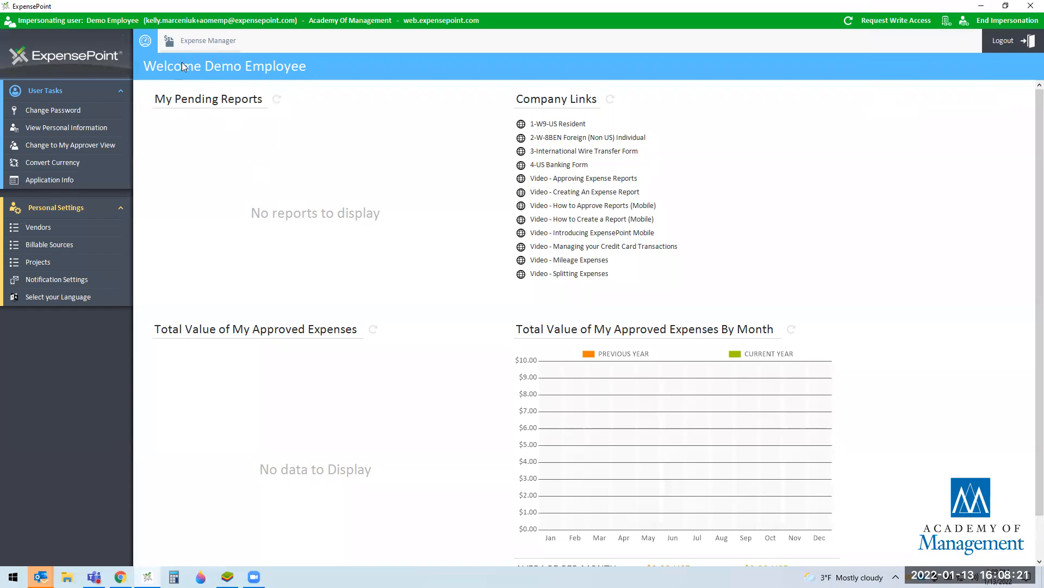
{"action": "left_click", "coordinate": [212, 44]}
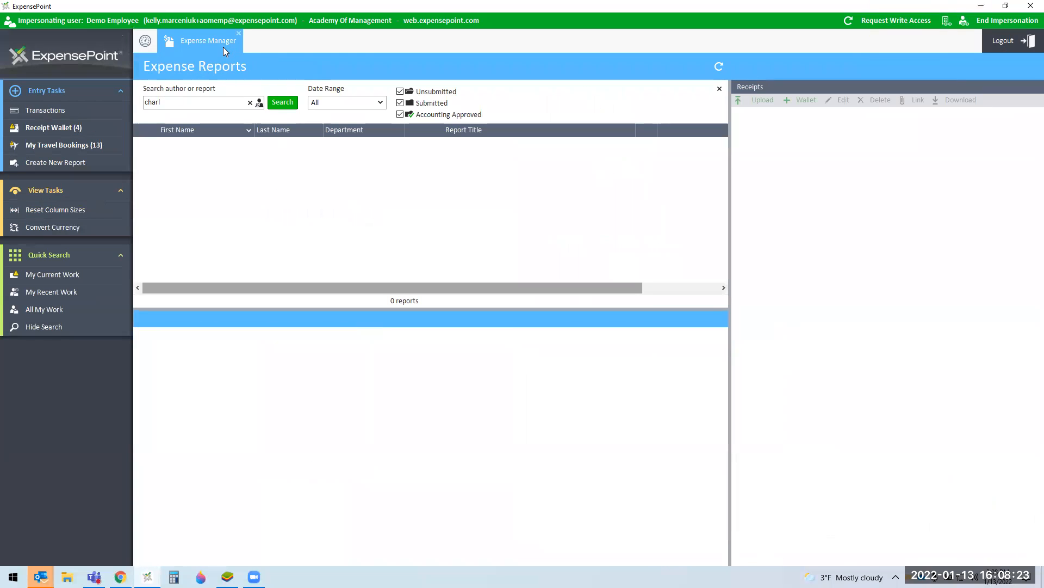
Step: Clear the leftover report search, then show the Receipt Wallet's Linked Email Addresses
{"action": "left_click", "coordinate": [250, 104]}
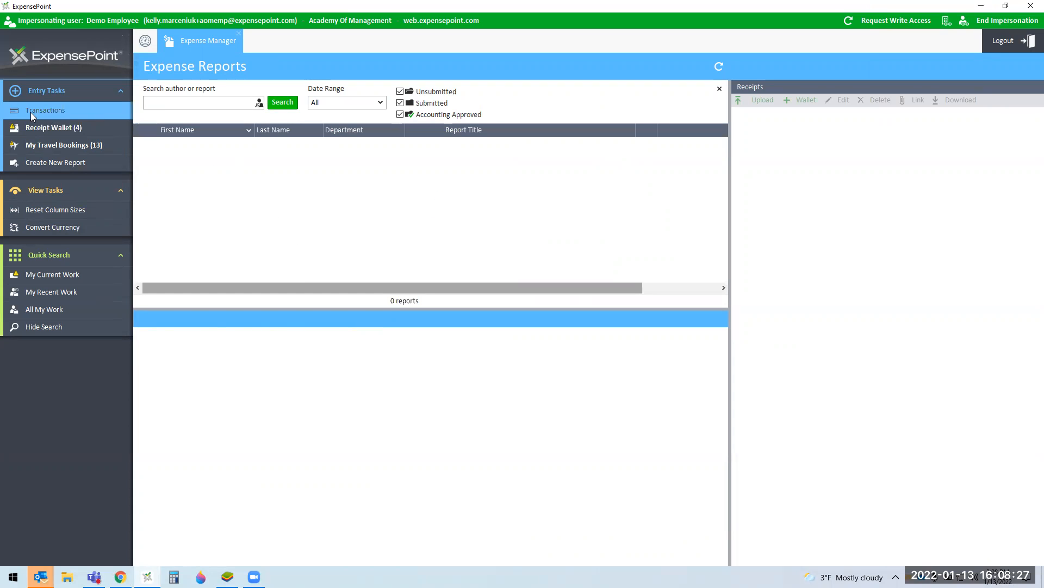
{"action": "left_click", "coordinate": [63, 131]}
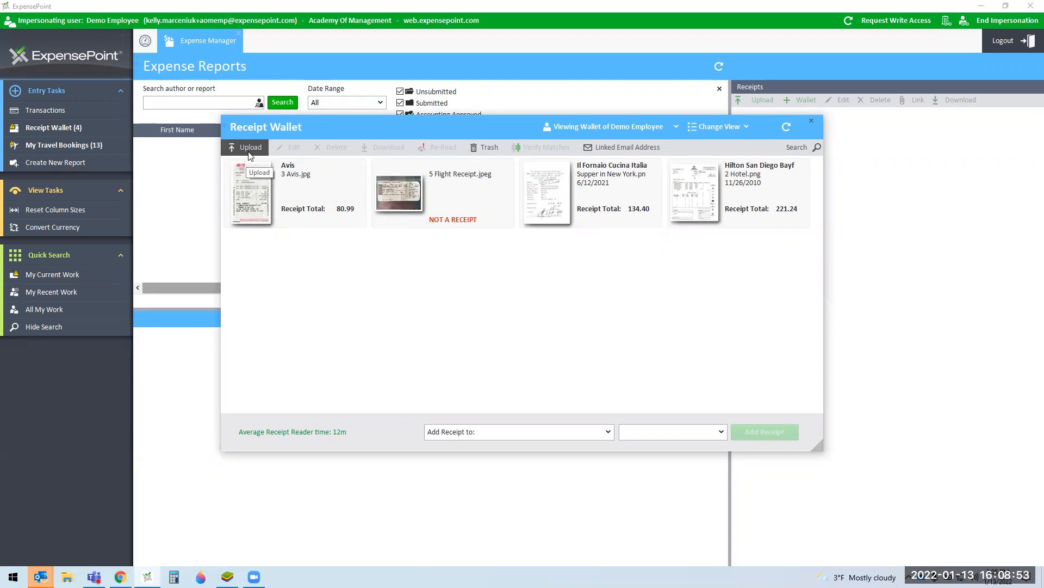
{"action": "left_click", "coordinate": [628, 156]}
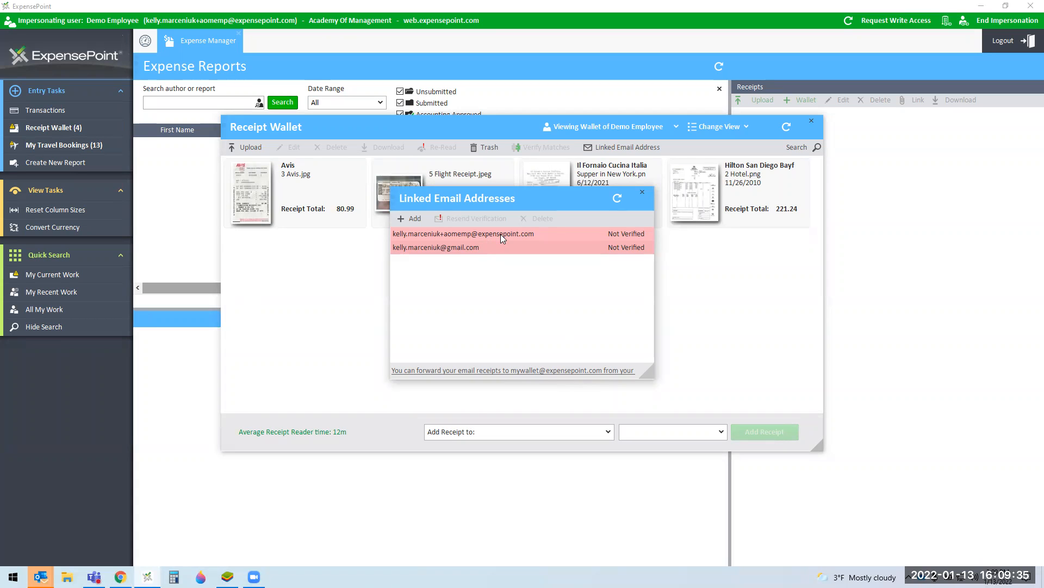
Step: Cancel adding a new linked e-mail address and close the Linked Email Addresses list
{"action": "left_click", "coordinate": [414, 223]}
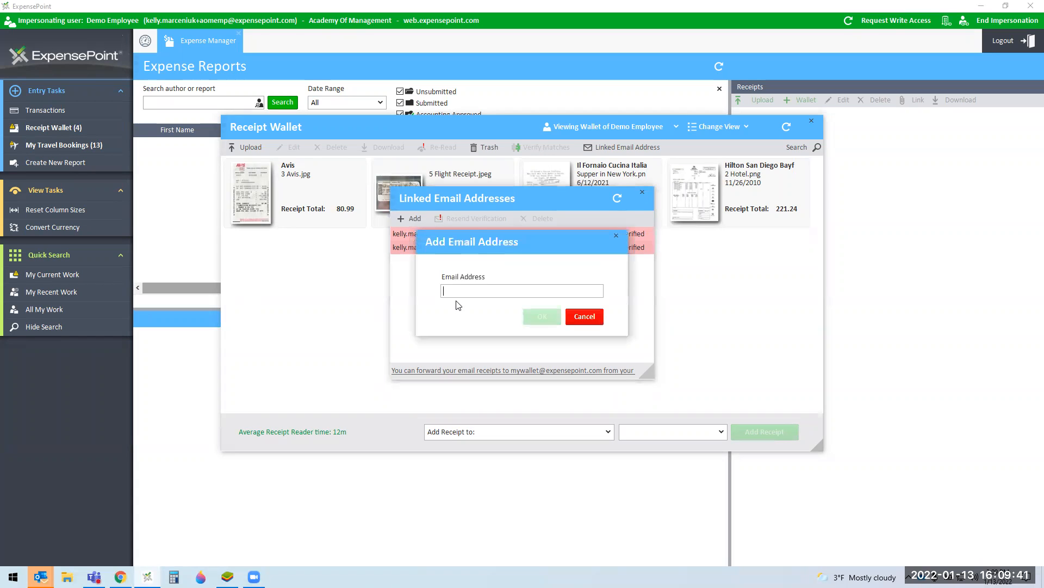
{"action": "left_click", "coordinate": [498, 291]}
{"action": "left_click", "coordinate": [585, 317]}
{"action": "left_click", "coordinate": [641, 192]}
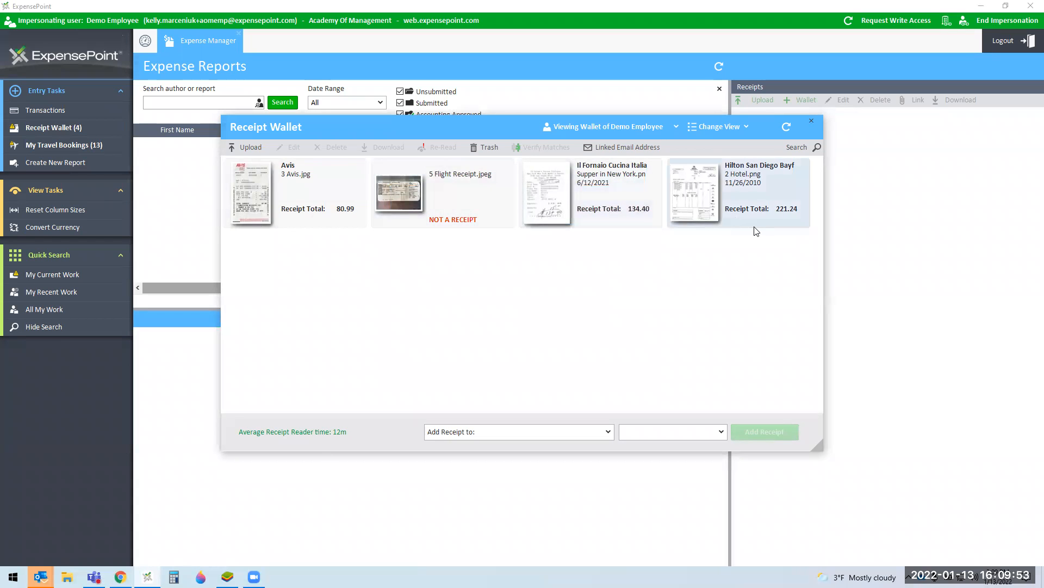
{"action": "left_click", "coordinate": [251, 148]}
Step: Upload Meal with Tax from Implementation > Verify match receipts, then preview the Il Fornaio receipt
{"action": "scroll", "coordinate": [288, 280], "scroll_direction": "up", "scroll_amount": 3}
{"action": "left_click", "coordinate": [275, 231]}
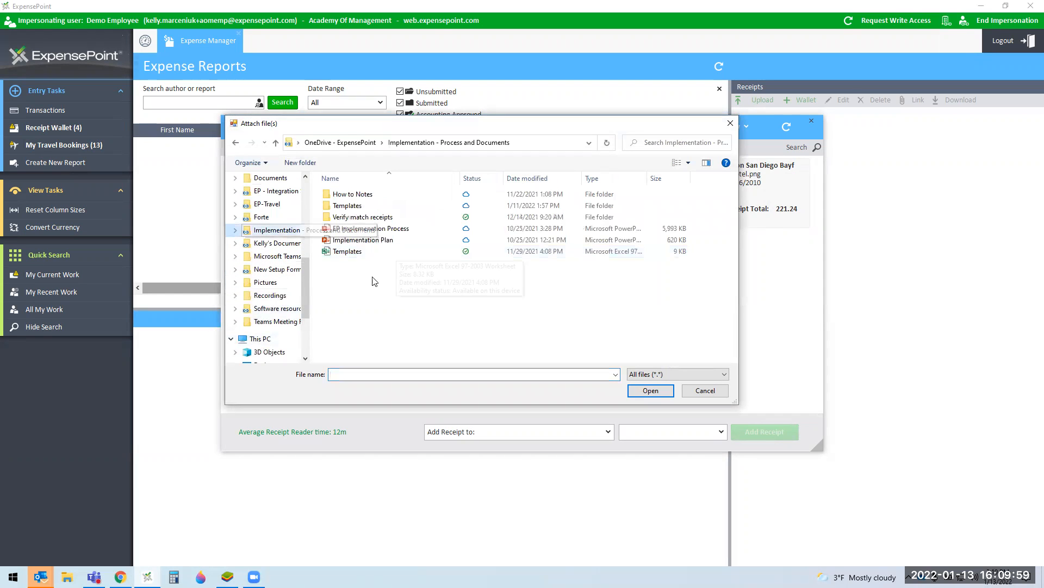
{"action": "double_click", "coordinate": [376, 217]}
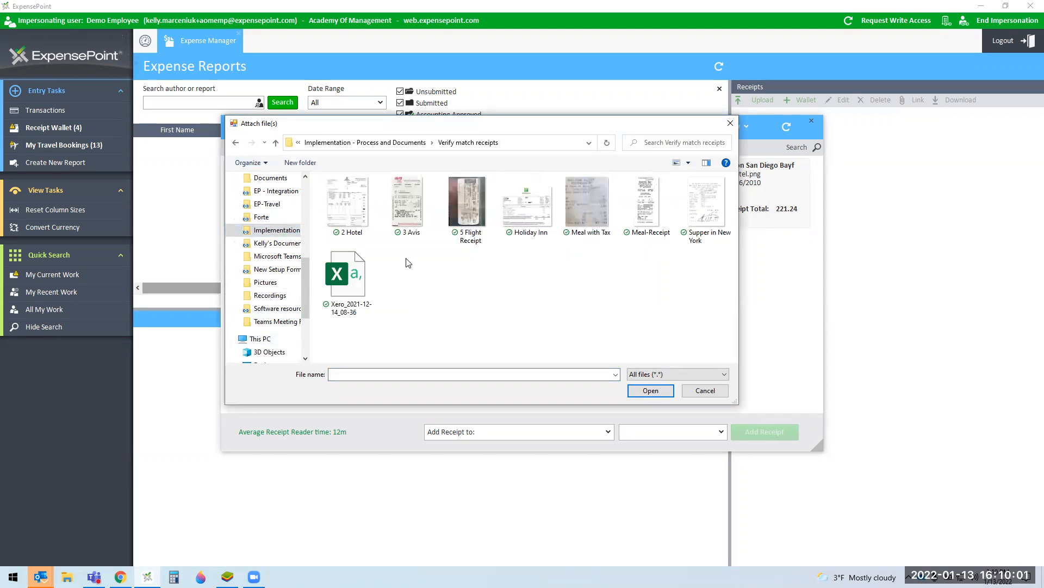
{"action": "left_click", "coordinate": [588, 215]}
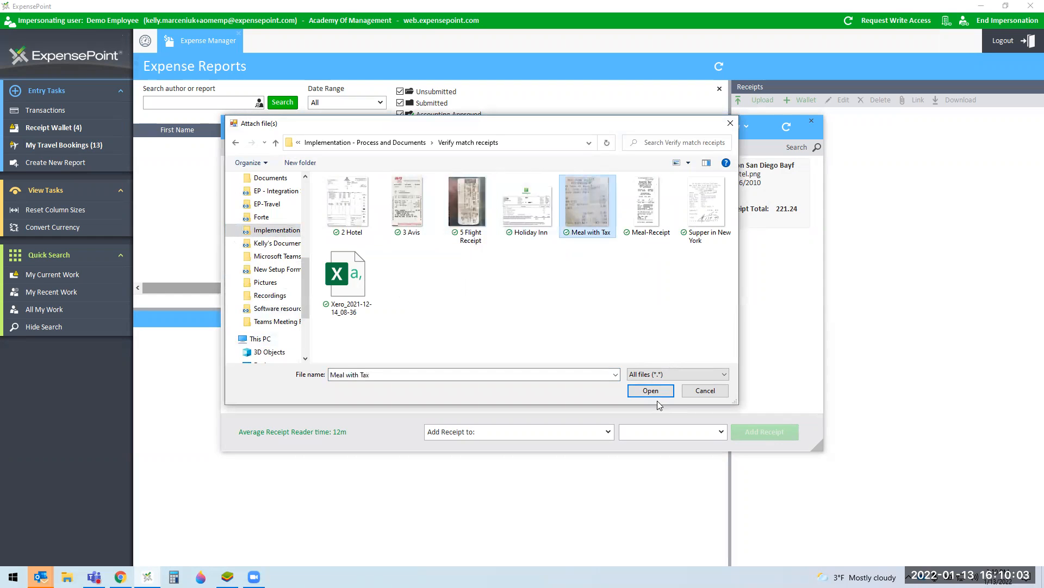
{"action": "left_click", "coordinate": [651, 391]}
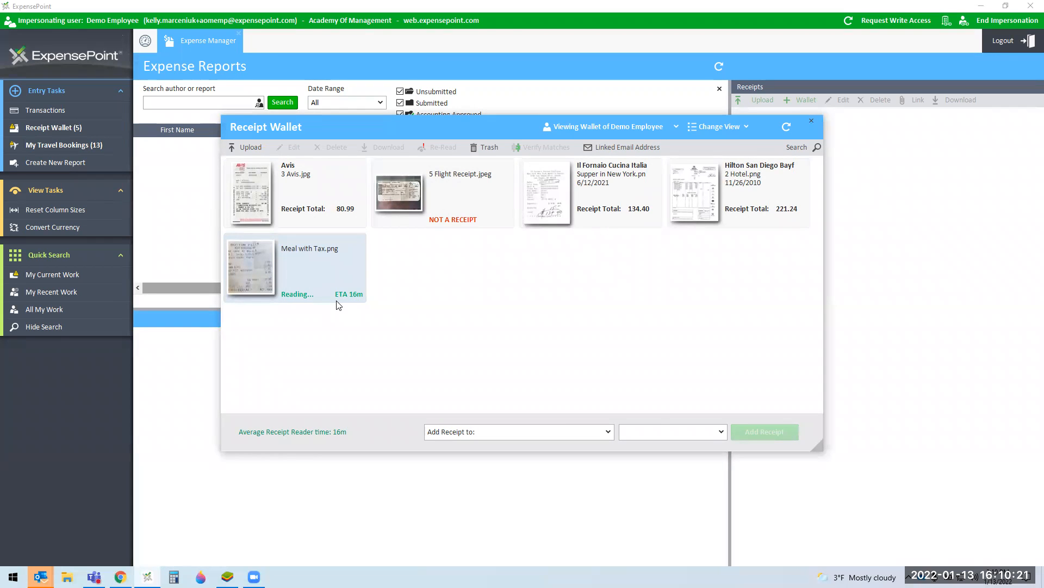
{"action": "double_click", "coordinate": [584, 209]}
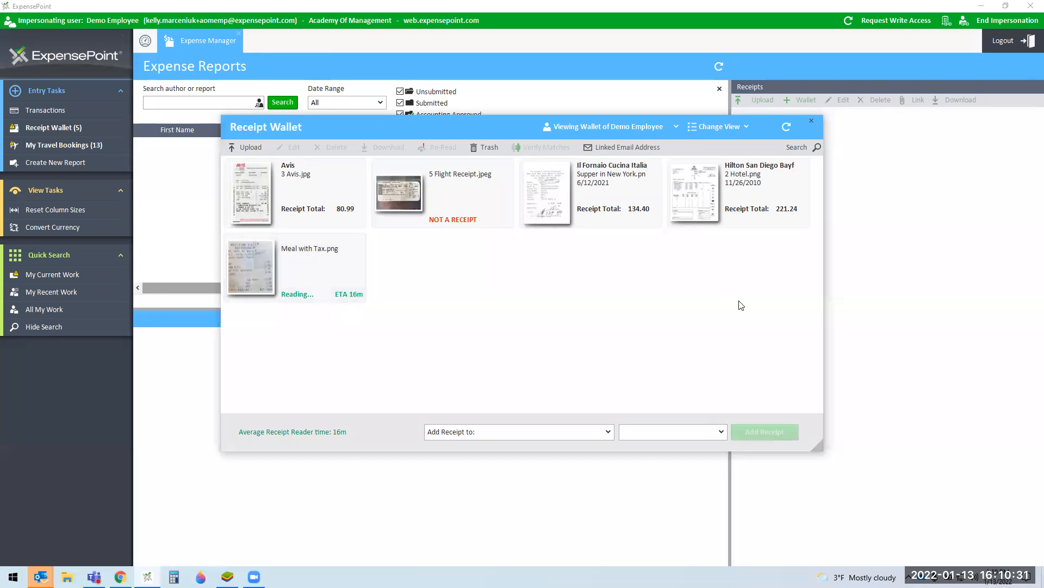
{"action": "left_click", "coordinate": [350, 296]}
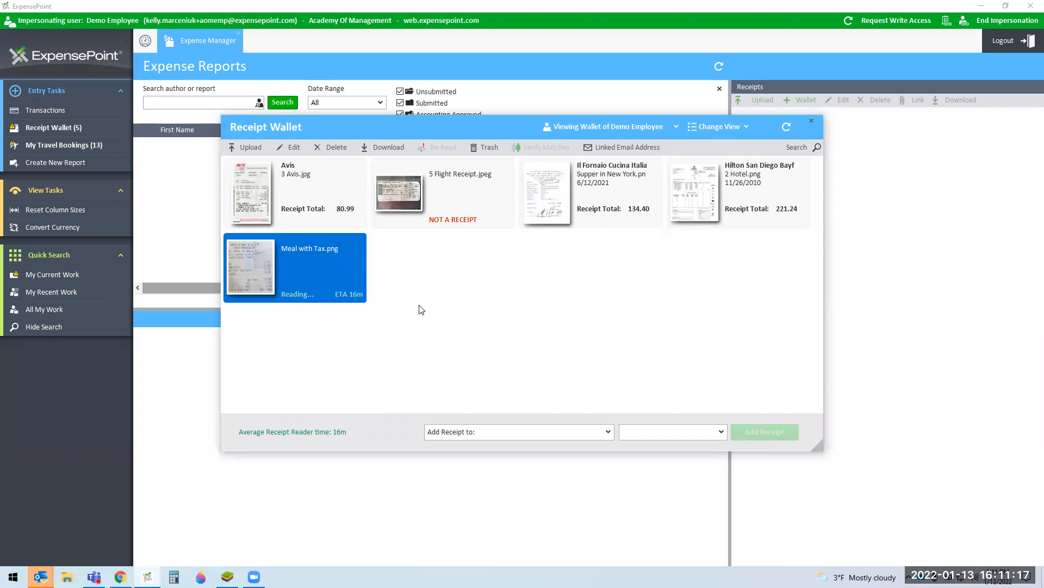
Step: Close the Receipt Wallet and save a new report titled 'January 2022 Expenses'
{"action": "left_click", "coordinate": [811, 121]}
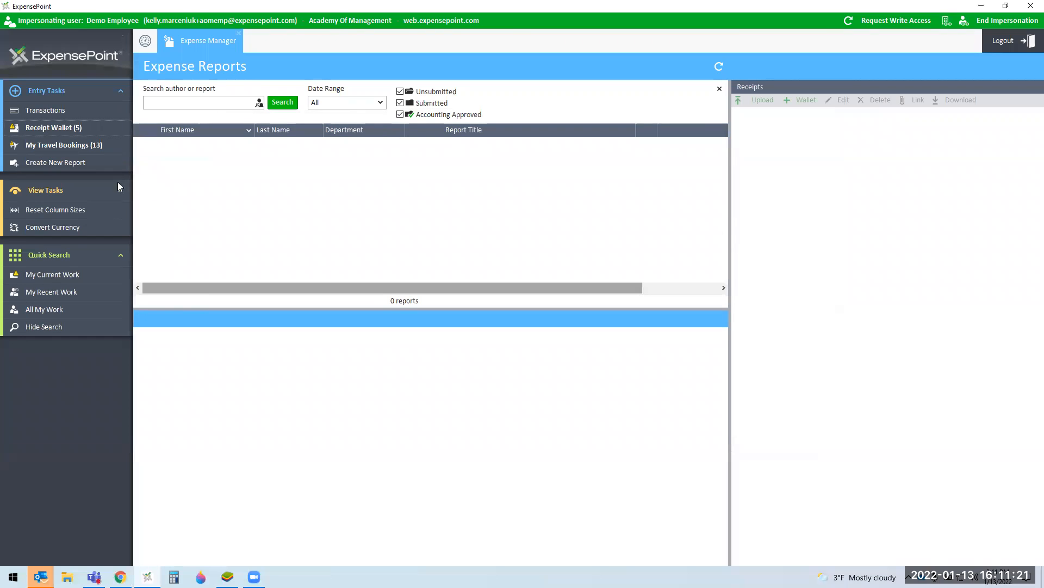
{"action": "left_click", "coordinate": [59, 163]}
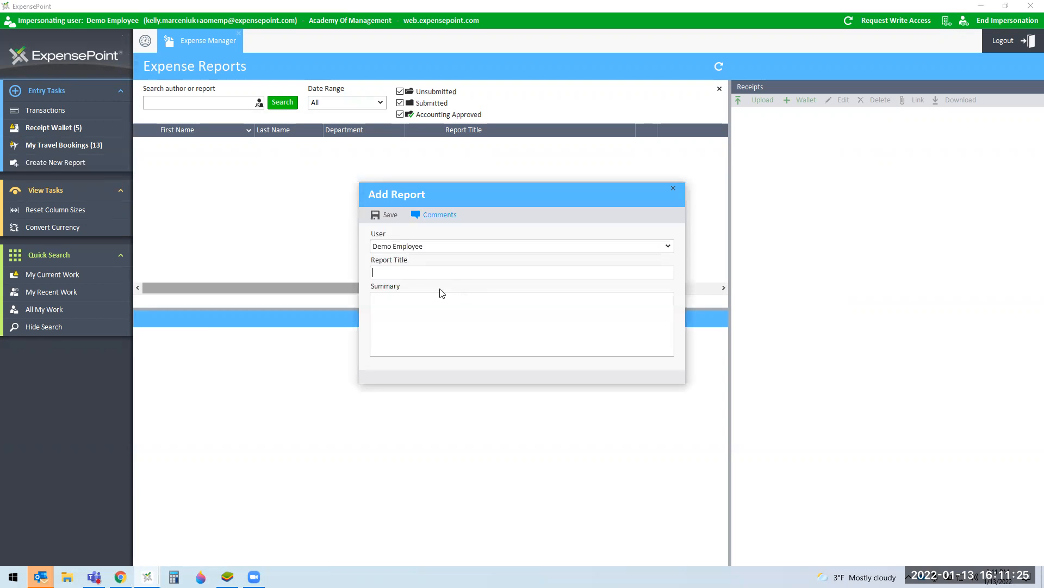
{"action": "type", "text": "Janary"}
{"action": "key", "text": "BackSpace"}
{"action": "key", "text": "BackSpace"}
{"action": "key", "text": "BackSpace"}
{"action": "key", "text": "BackSpace"}
{"action": "type", "text": "nuary 2021 E"}
{"action": "key", "text": "BackSpace"}
{"action": "key", "text": "BackSpace"}
{"action": "key", "text": "BackSpace"}
{"action": "type", "text": "2 Expenses"}
{"action": "left_click", "coordinate": [395, 213]}
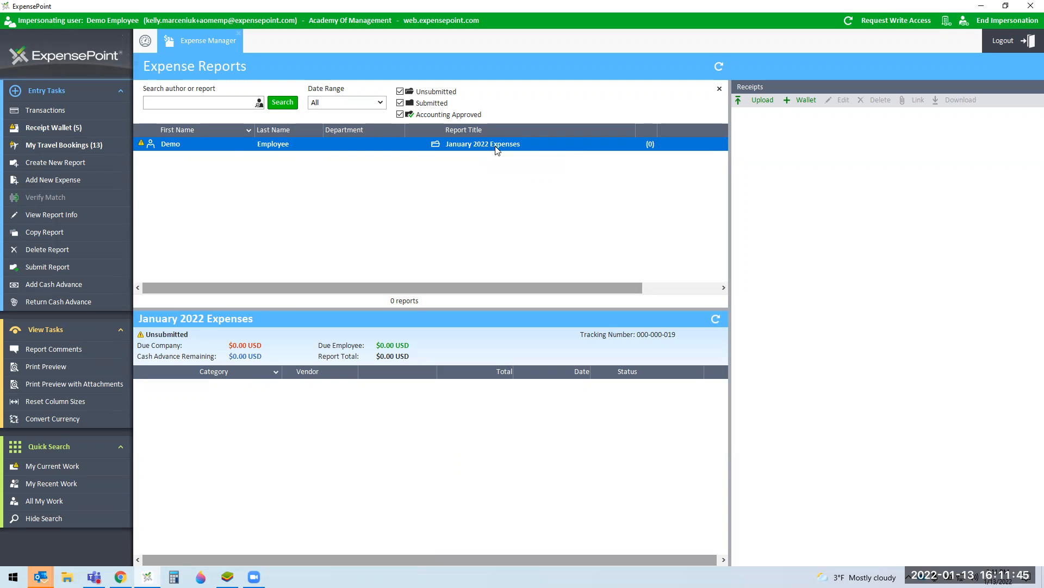
{"action": "left_click", "coordinate": [83, 134]}
{"action": "left_click", "coordinate": [315, 213]}
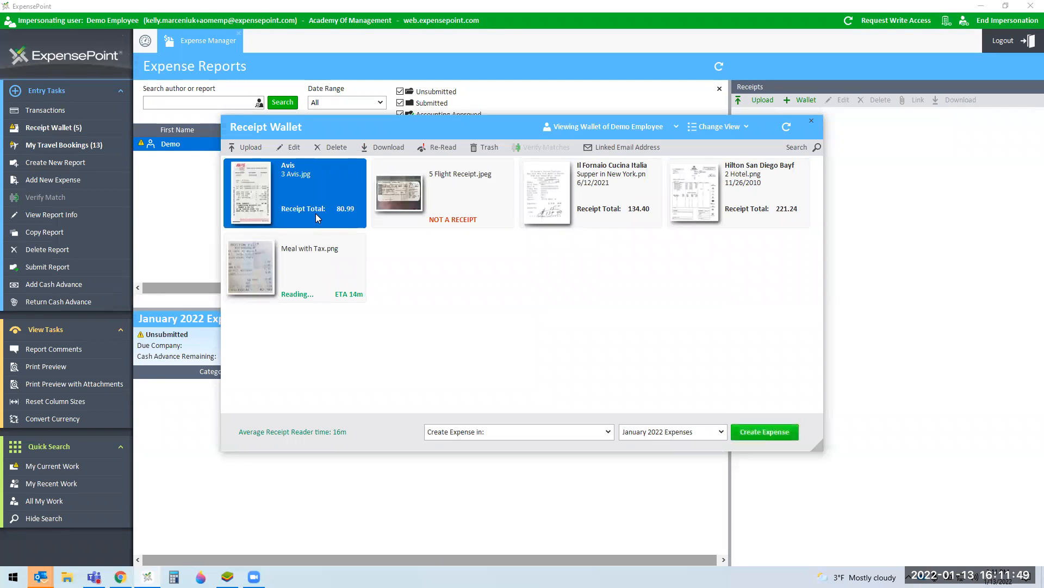
{"action": "left_click", "coordinate": [461, 434]}
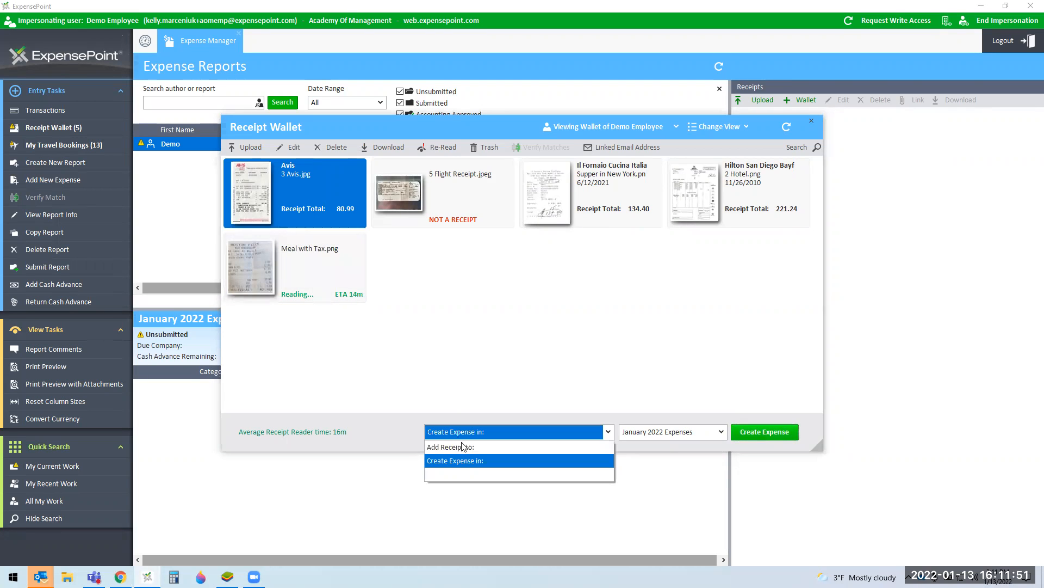
{"action": "left_click", "coordinate": [466, 461]}
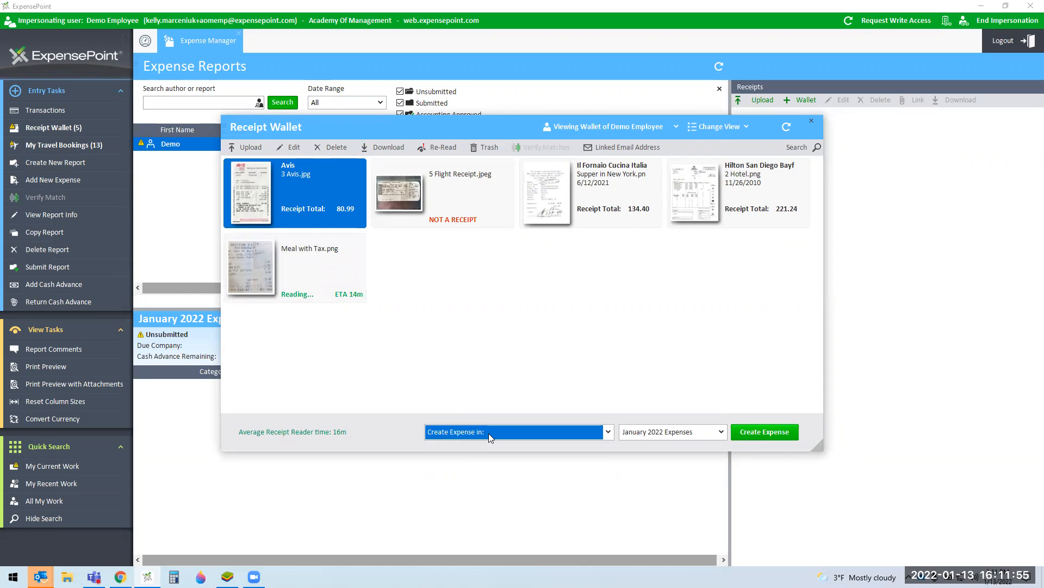
{"action": "left_click", "coordinate": [773, 432]}
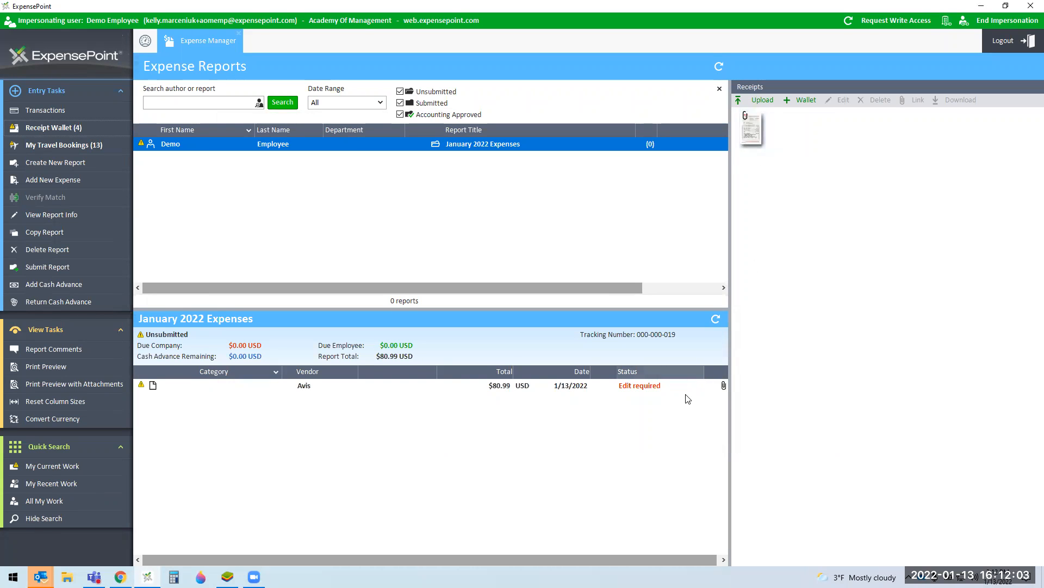
{"action": "left_click", "coordinate": [305, 393]}
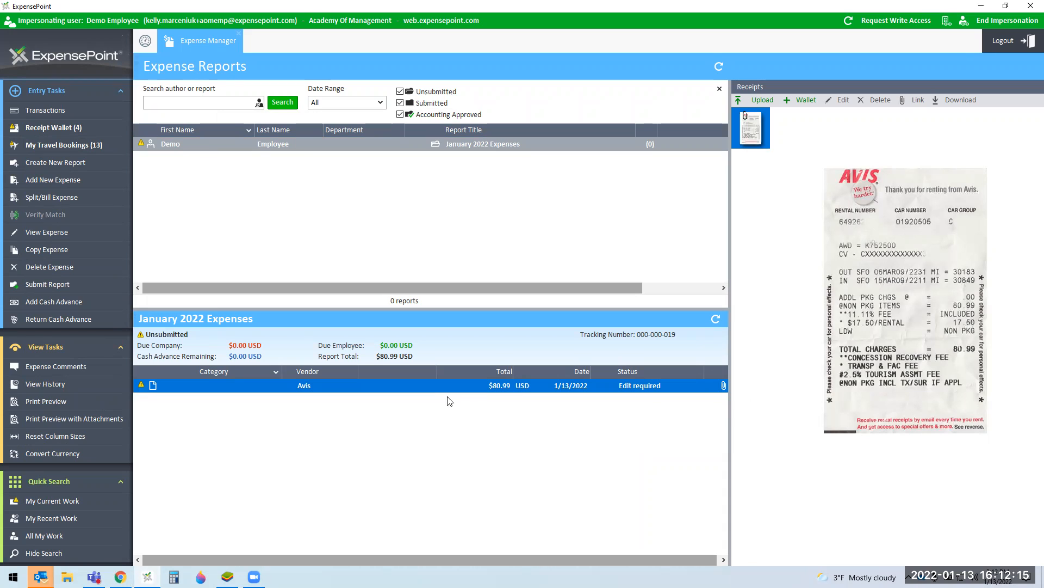
{"action": "double_click", "coordinate": [678, 391]}
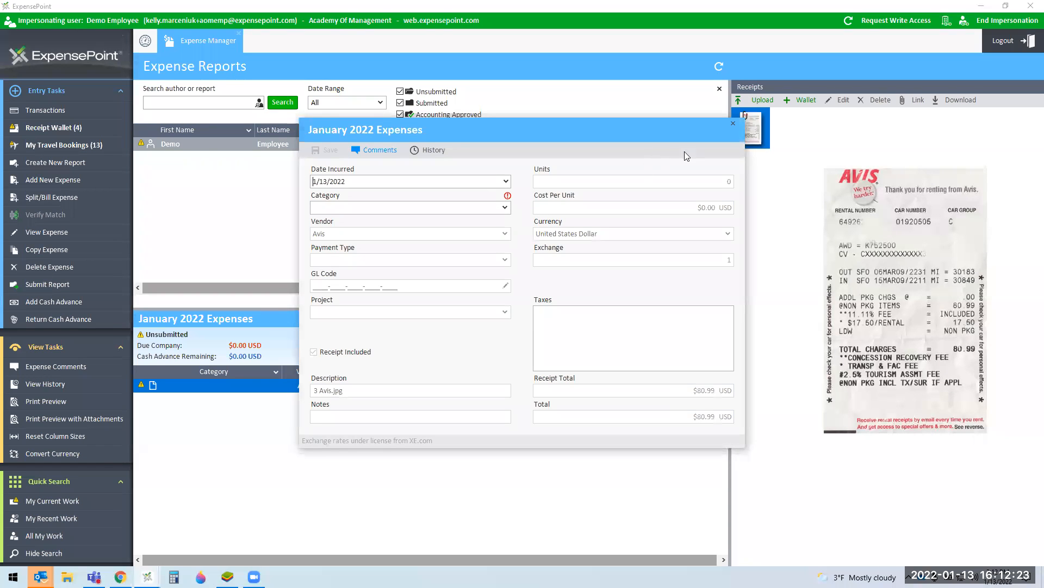
{"action": "left_click", "coordinate": [733, 124]}
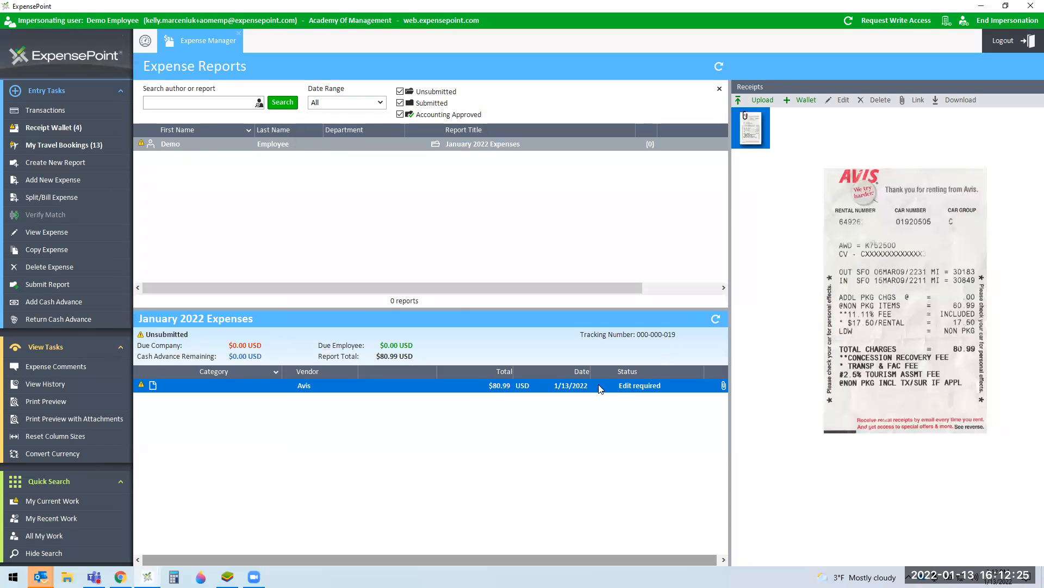
Step: Create an expense in January 2022 Expenses from the Il Fornaio Cucina Italia receipt
{"action": "left_click", "coordinate": [75, 127]}
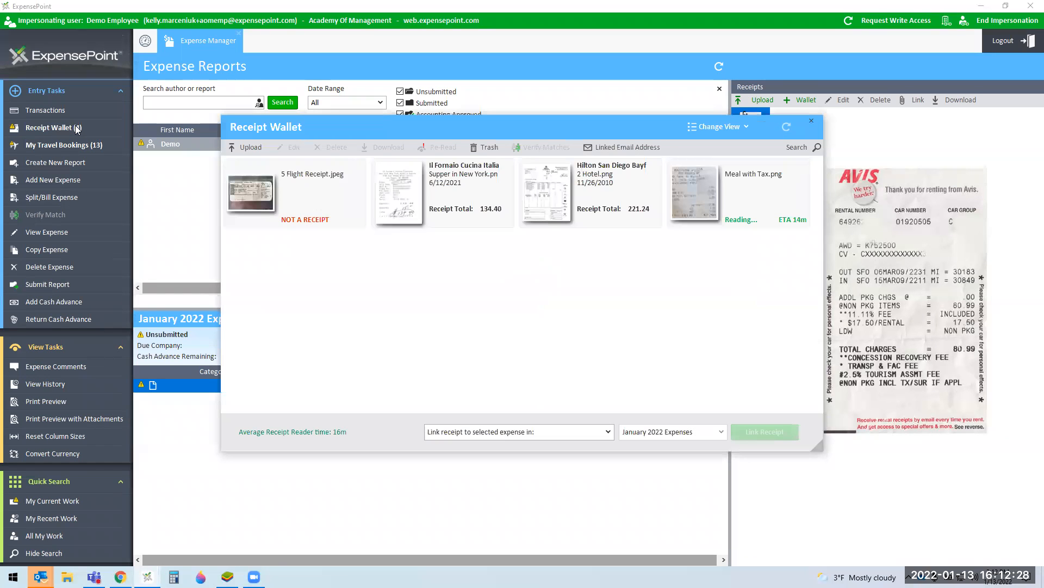
{"action": "left_click", "coordinate": [481, 213]}
{"action": "left_click", "coordinate": [530, 433]}
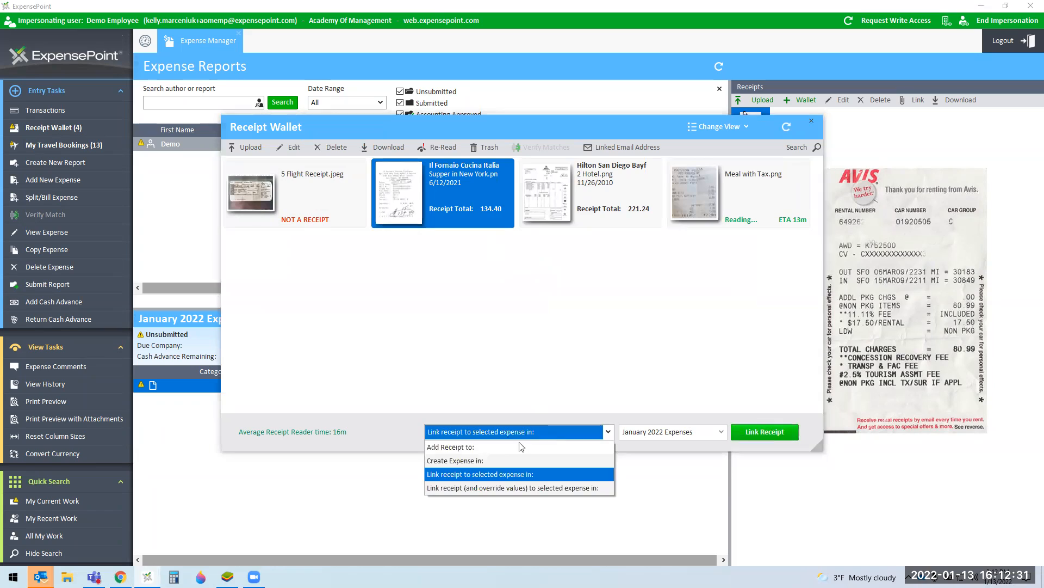
{"action": "left_click", "coordinate": [473, 462]}
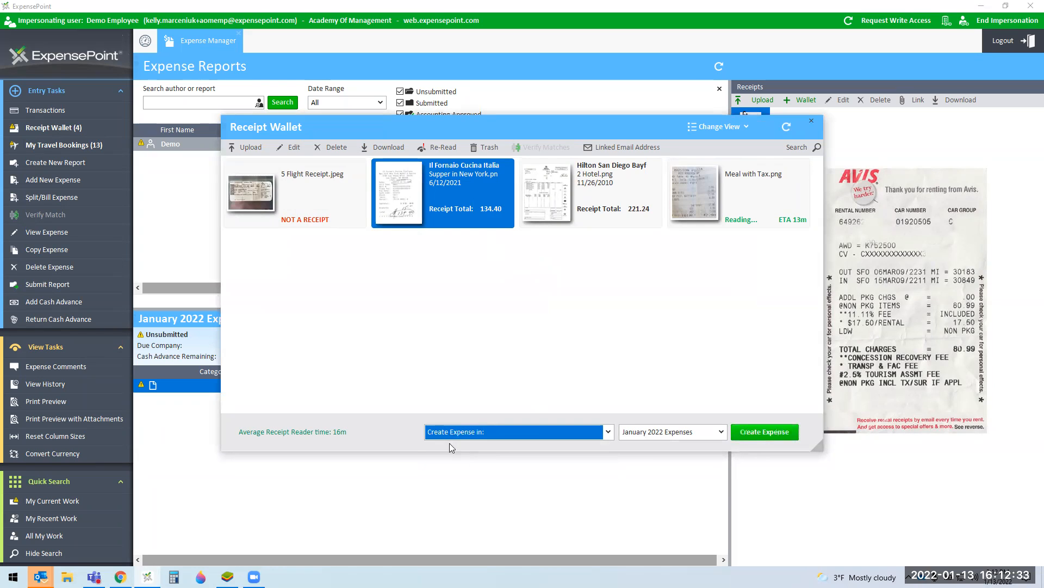
{"action": "left_click", "coordinate": [761, 431]}
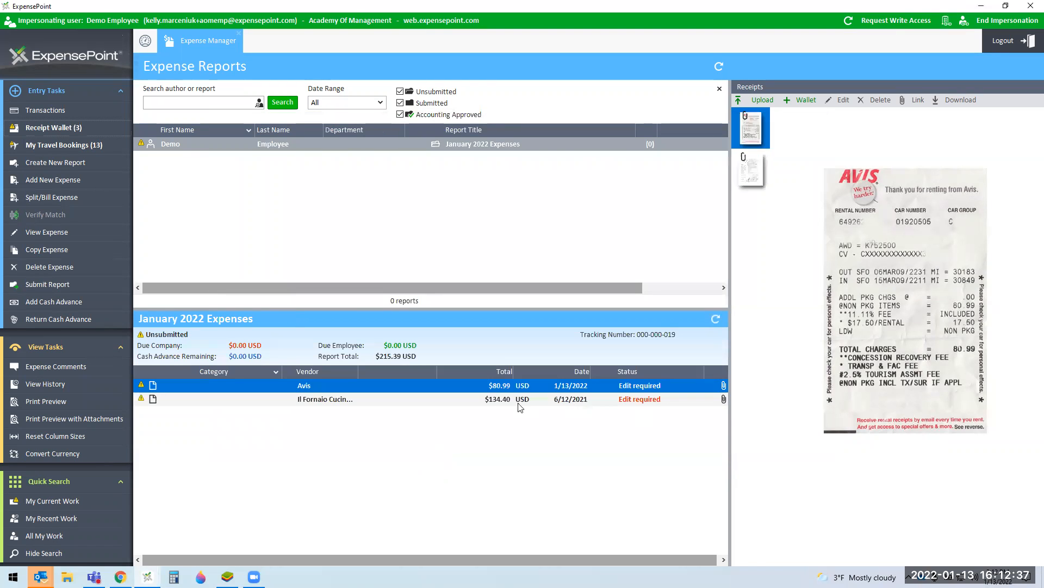
Step: Select the new $134.40 Il Fornaio expense and resize the panel to show its receipt image
{"action": "left_click", "coordinate": [505, 403]}
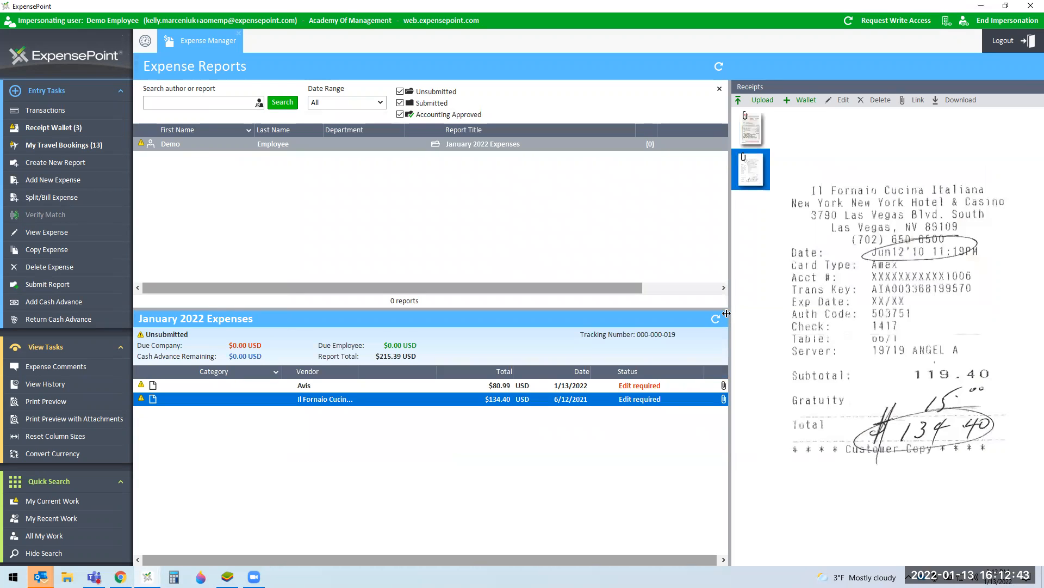
{"action": "left_click_drag", "start_coordinate": [729, 318], "coordinate": [994, 318]}
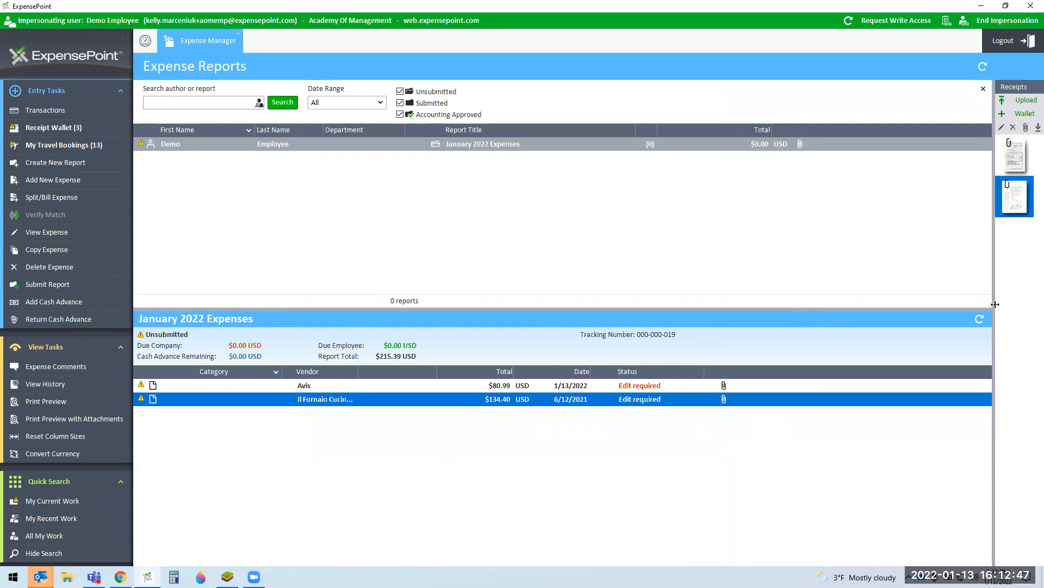
{"action": "left_click_drag", "start_coordinate": [995, 304], "coordinate": [729, 307]}
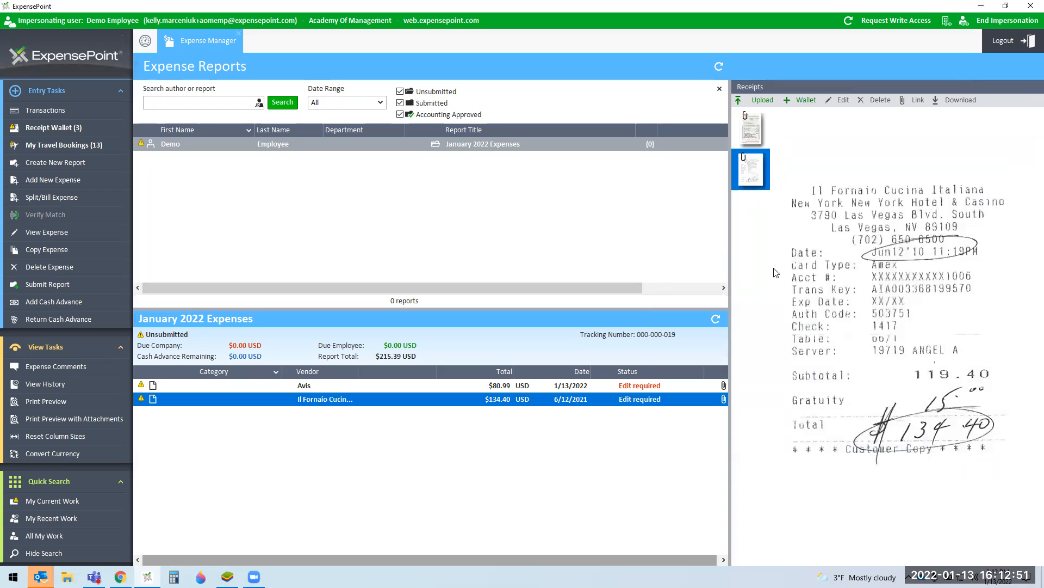
Step: Set the Il Fornaio expense's category to Division: Meals and bring up its GL code account 82120
{"action": "double_click", "coordinate": [674, 397]}
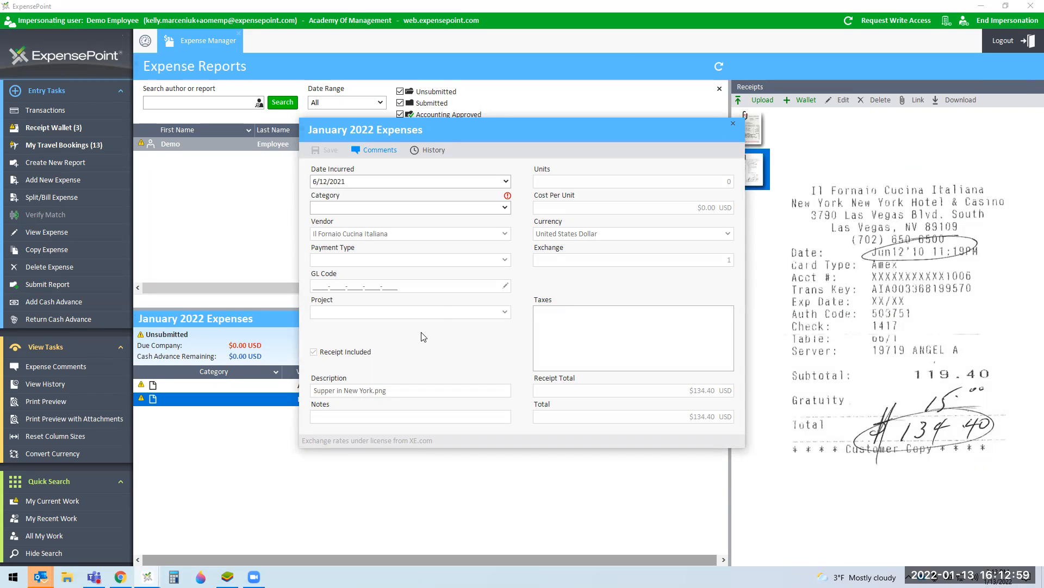
{"action": "left_click", "coordinate": [505, 208]}
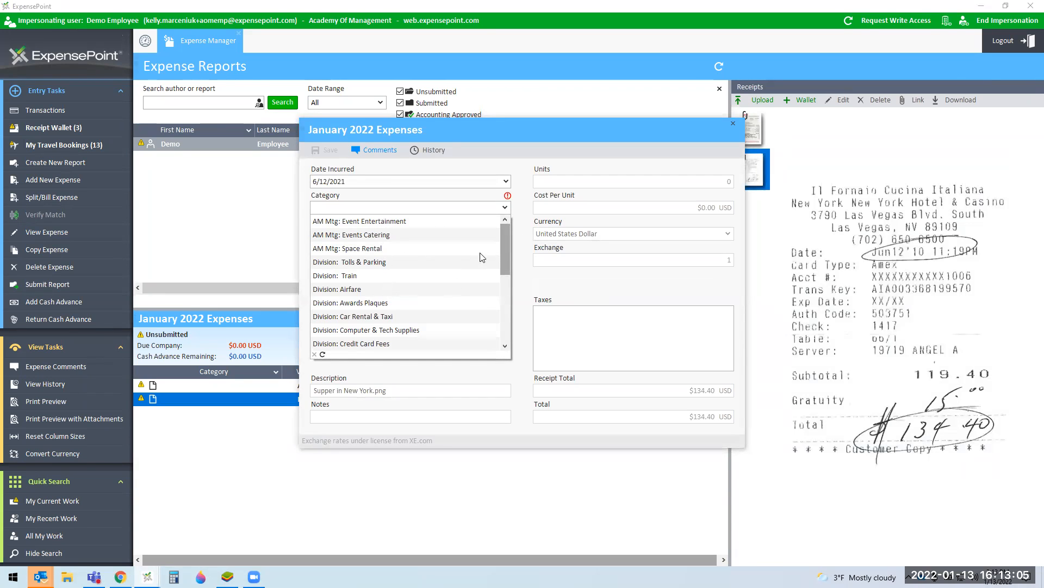
{"action": "left_click_drag", "start_coordinate": [507, 247], "coordinate": [505, 291]}
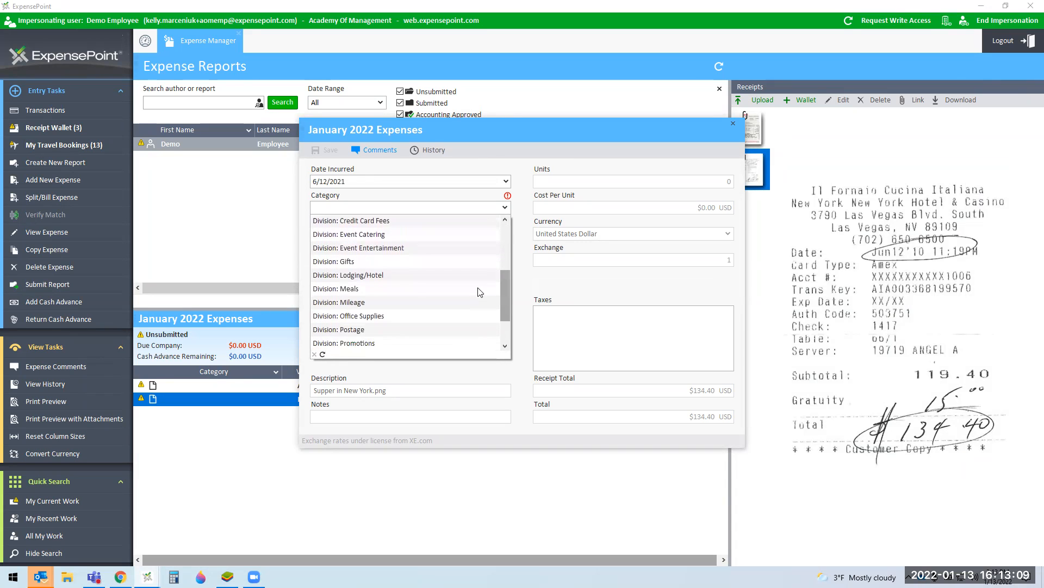
{"action": "left_click", "coordinate": [357, 290]}
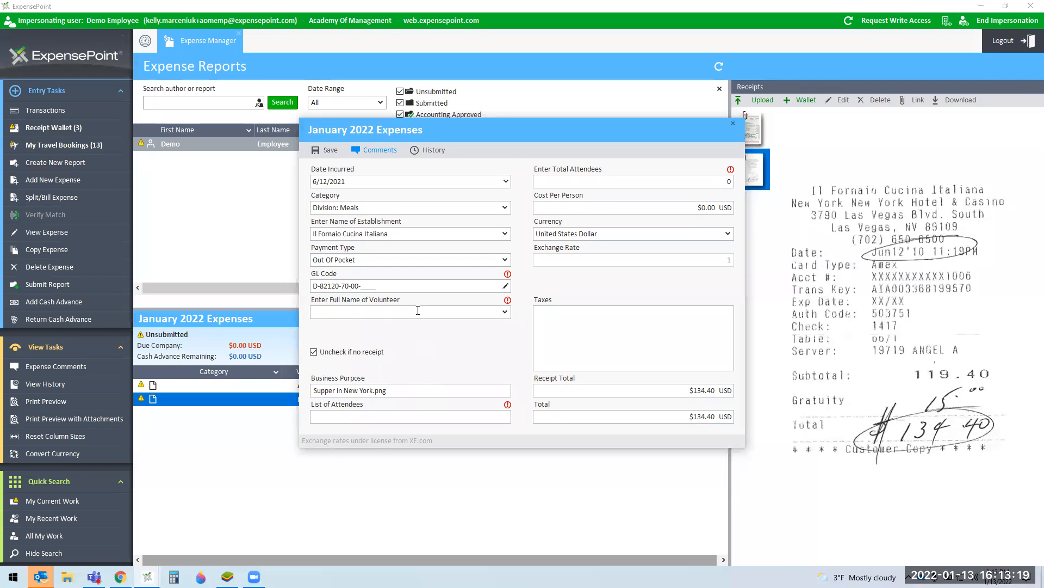
{"action": "left_click", "coordinate": [505, 286]}
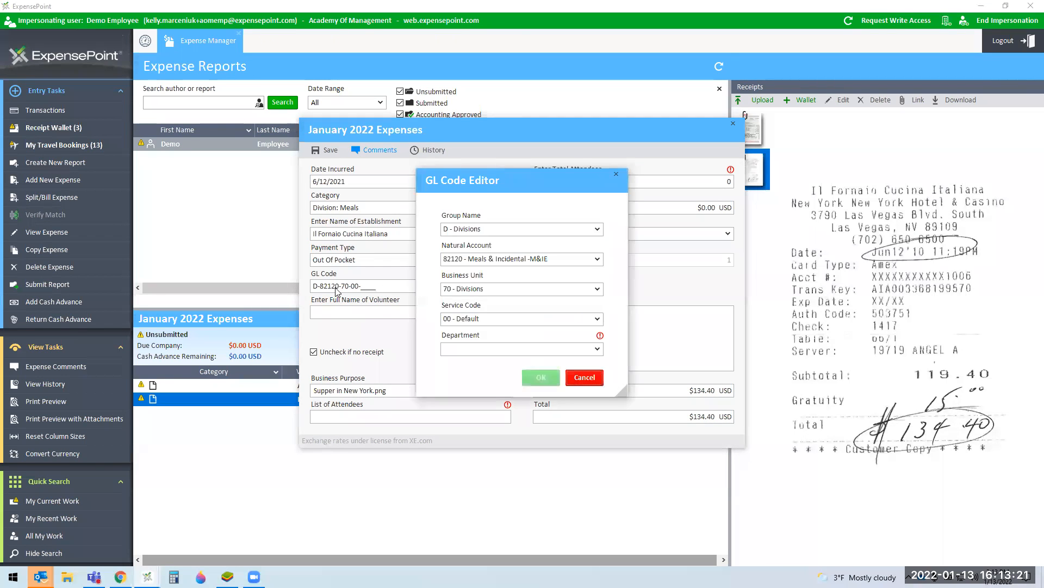
{"action": "left_click", "coordinate": [523, 349]}
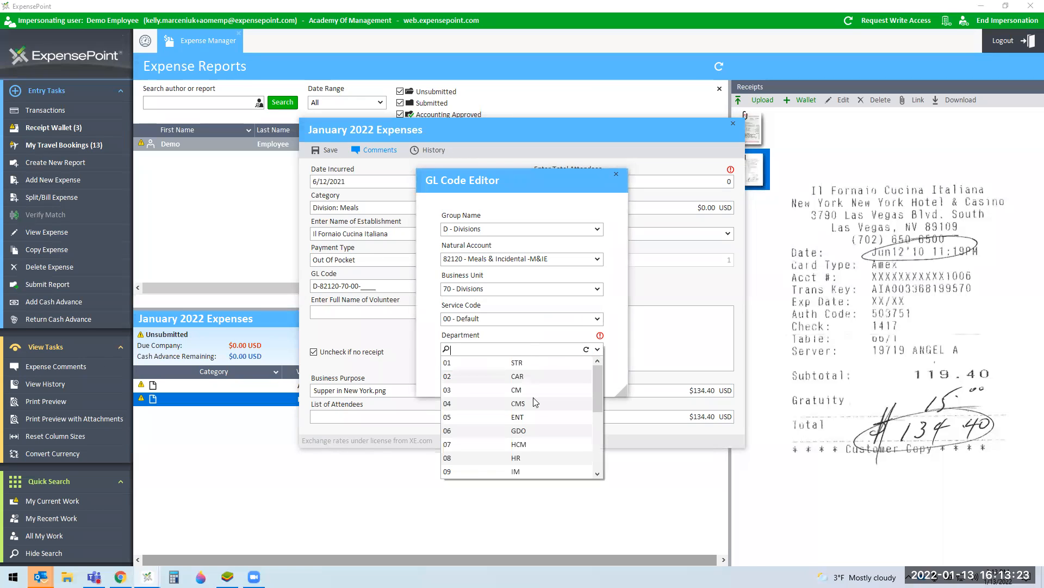
{"action": "left_click", "coordinate": [517, 363]}
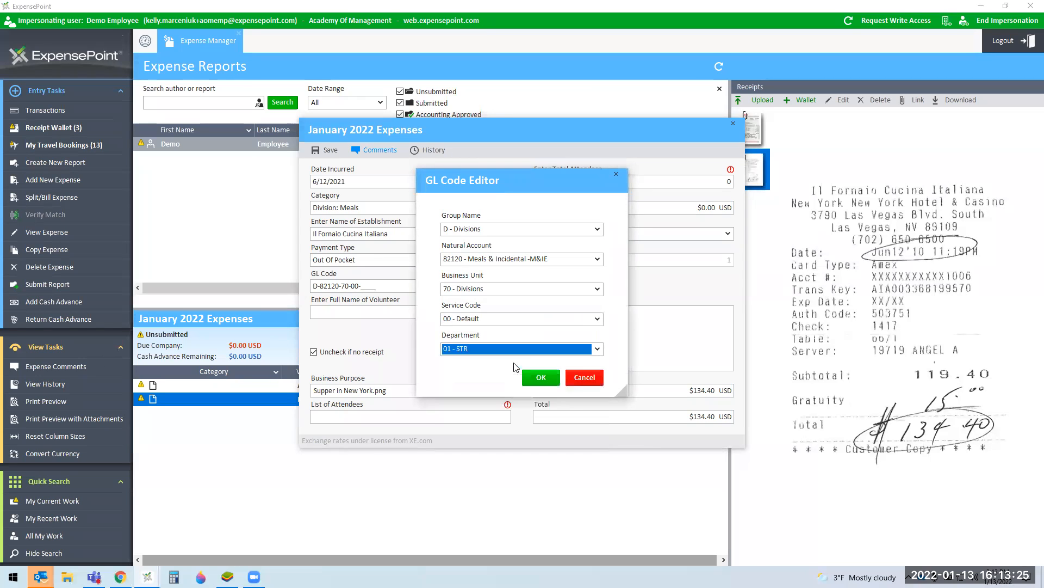
{"action": "left_click", "coordinate": [542, 378]}
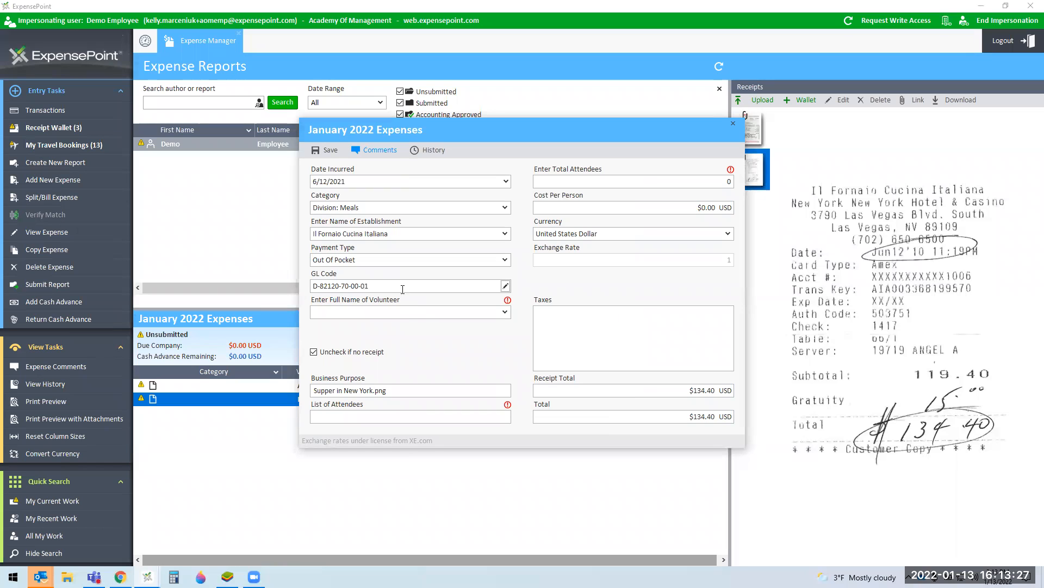
{"action": "left_click", "coordinate": [507, 313]}
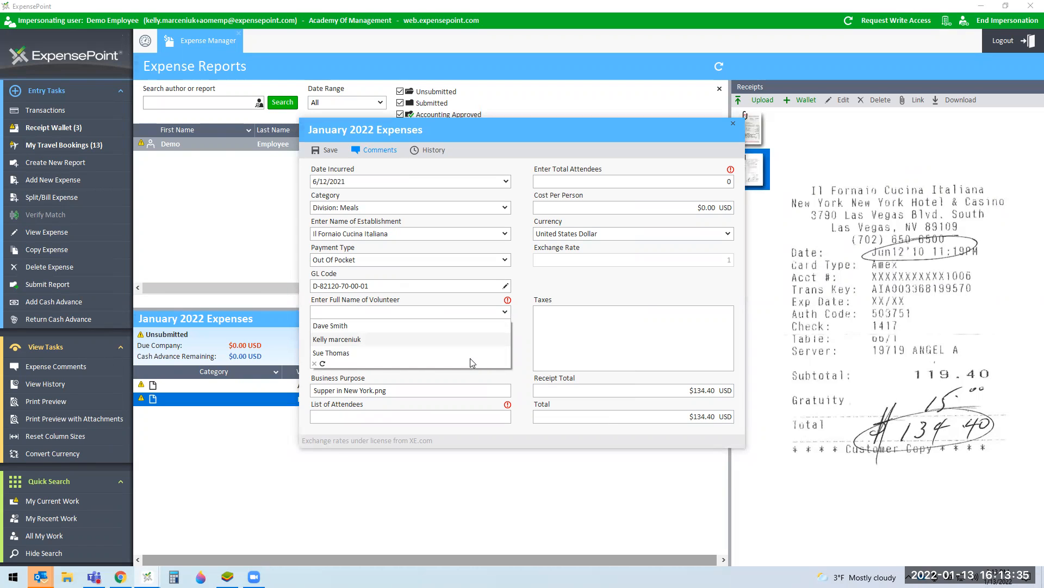
Step: Enter the volunteer's name and attendee names, set total attendees to 2, and save
{"action": "left_click", "coordinate": [377, 309]}
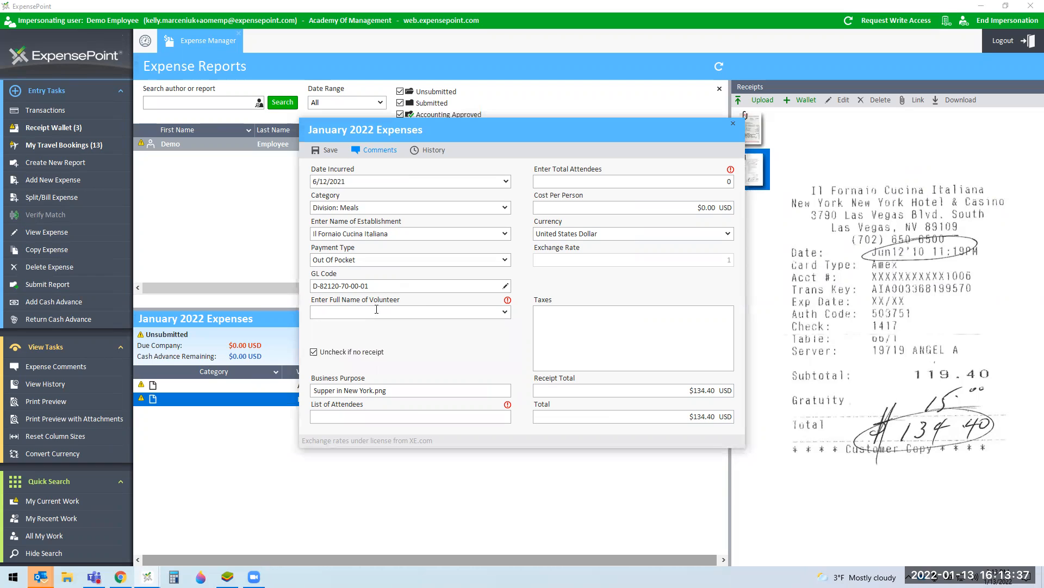
{"action": "left_click", "coordinate": [467, 417]}
{"action": "type", "text": "Myself "}
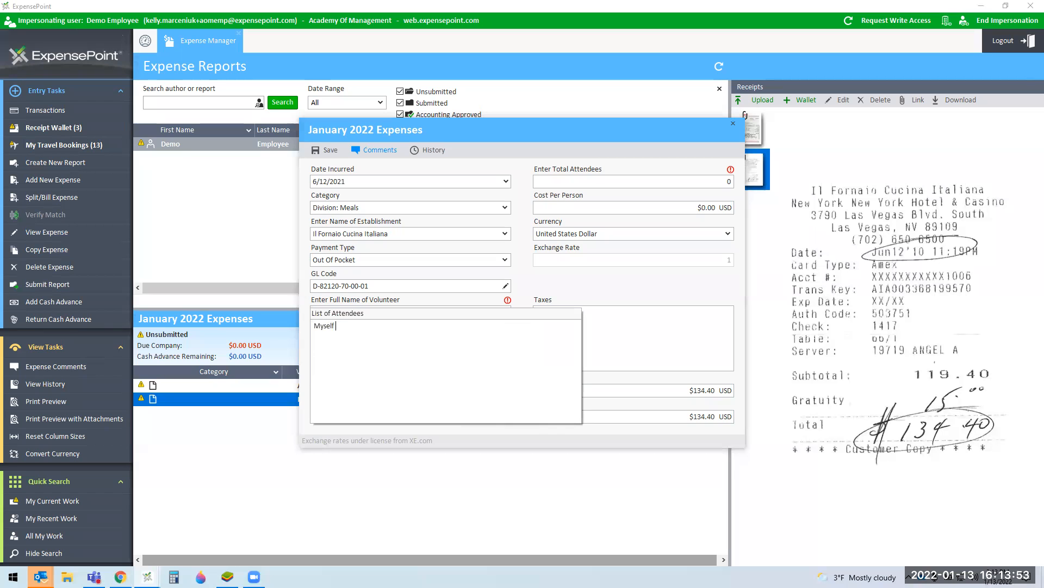
{"action": "type", "text": "and Dave"}
{"action": "key", "text": "Tab"}
{"action": "left_click", "coordinate": [721, 177]}
{"action": "type", "text": "2"}
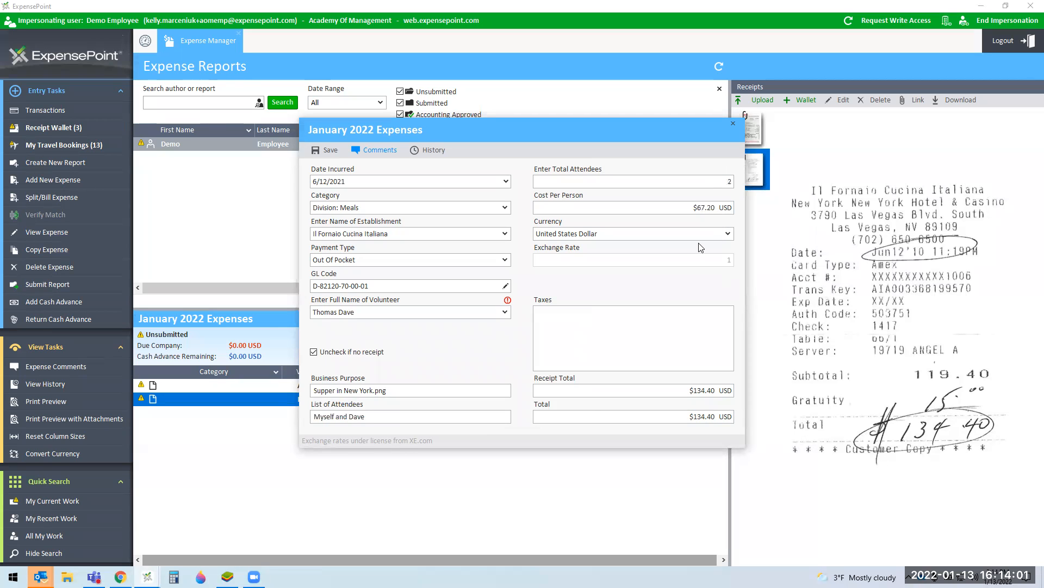
{"action": "left_click", "coordinate": [336, 157]}
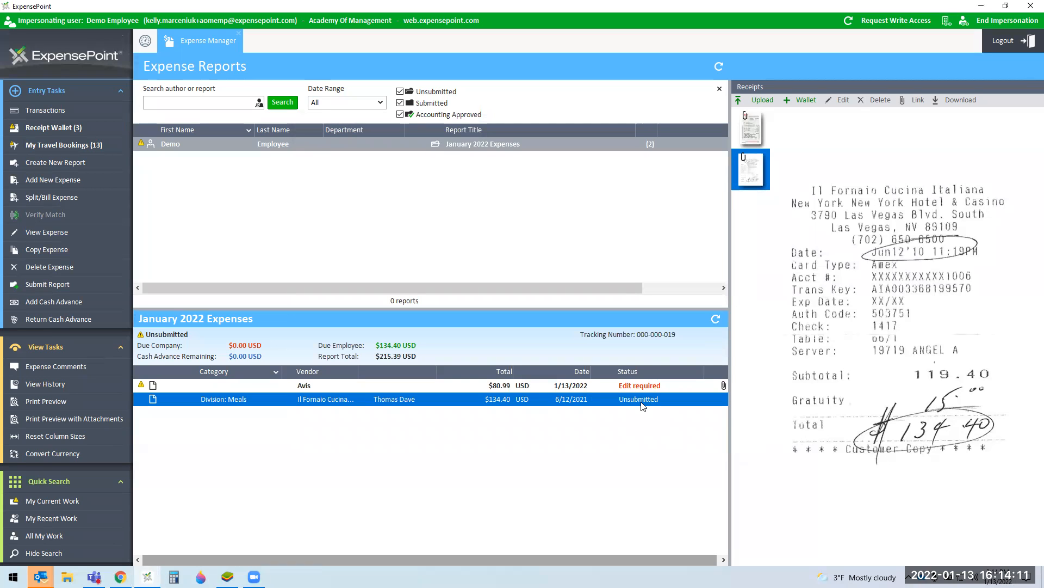
Step: Open the Avis expense and set its category to Division: Car Rental & Taxi
{"action": "left_click", "coordinate": [639, 388]}
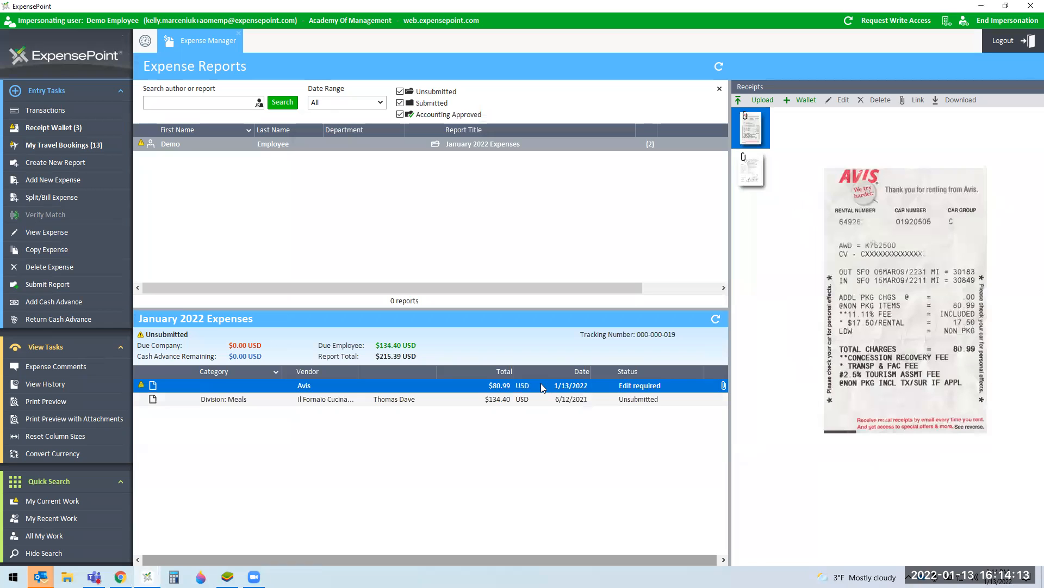
{"action": "double_click", "coordinate": [549, 384]}
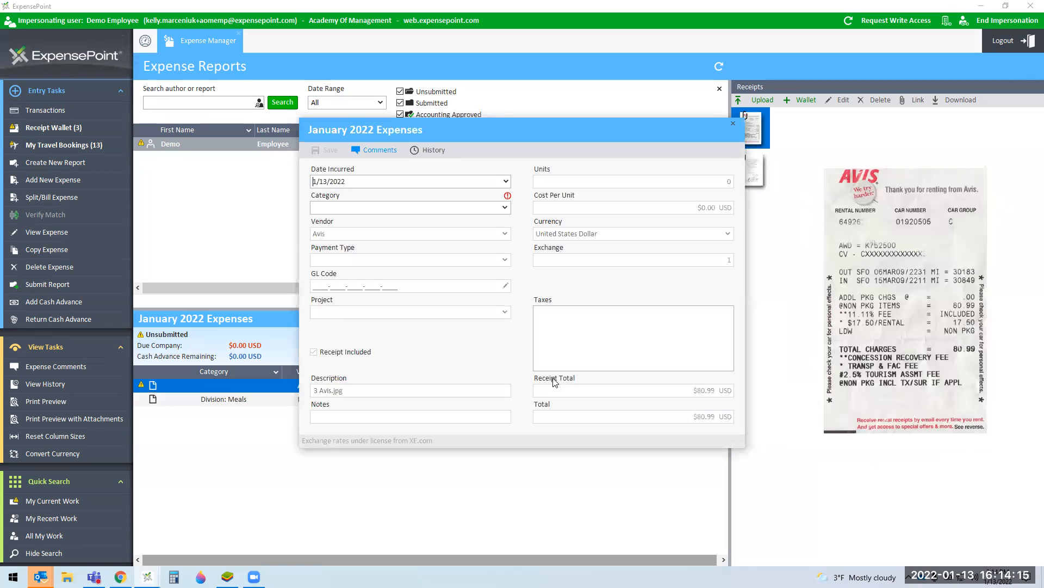
{"action": "left_click", "coordinate": [507, 208]}
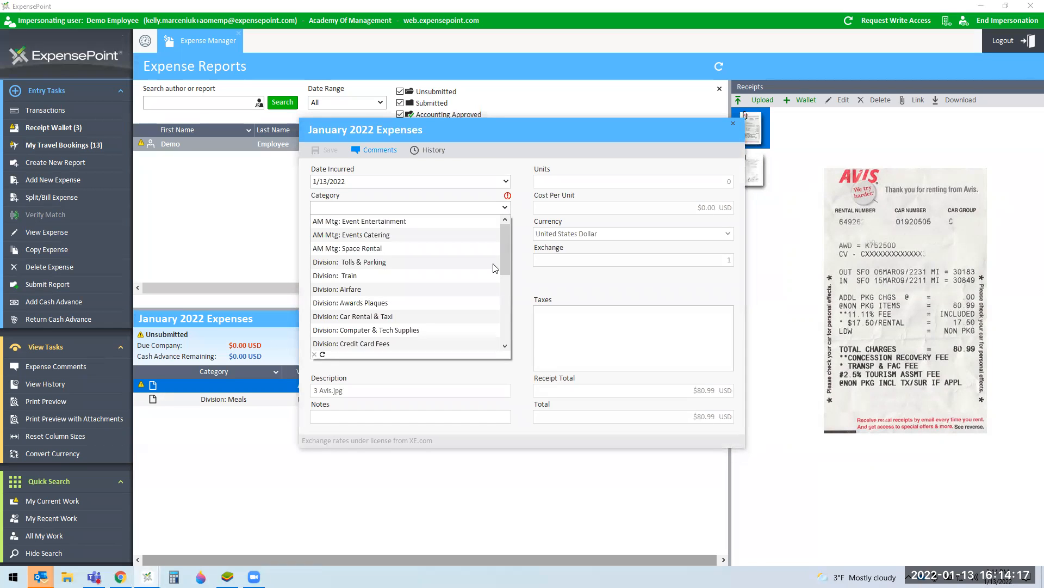
{"action": "left_click", "coordinate": [345, 317]}
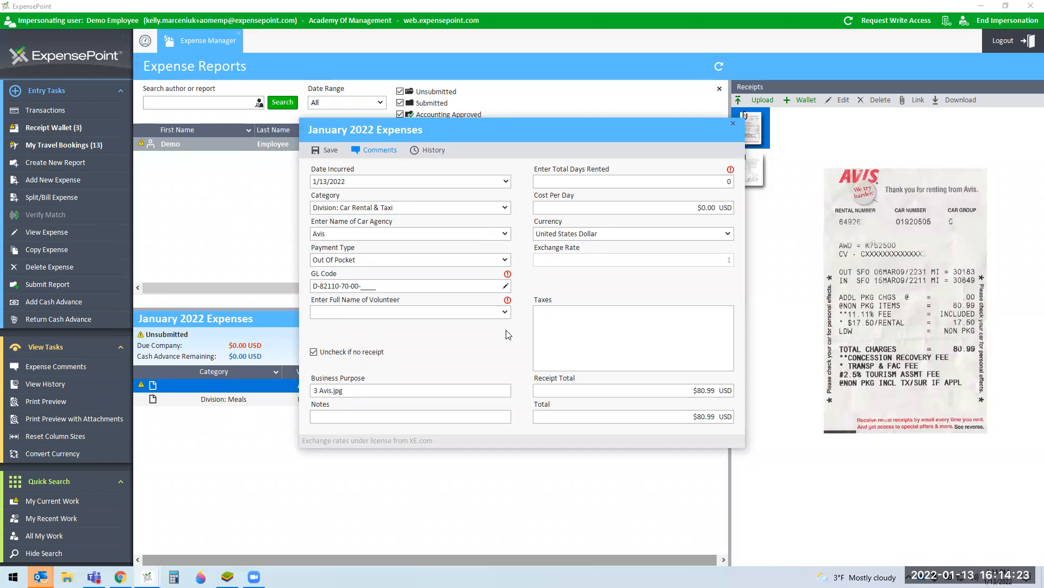
Step: Set GL department 01 - STR, pick a volunteer, enter 2 rental days, and save
{"action": "left_click", "coordinate": [505, 285]}
{"action": "left_click", "coordinate": [479, 348]}
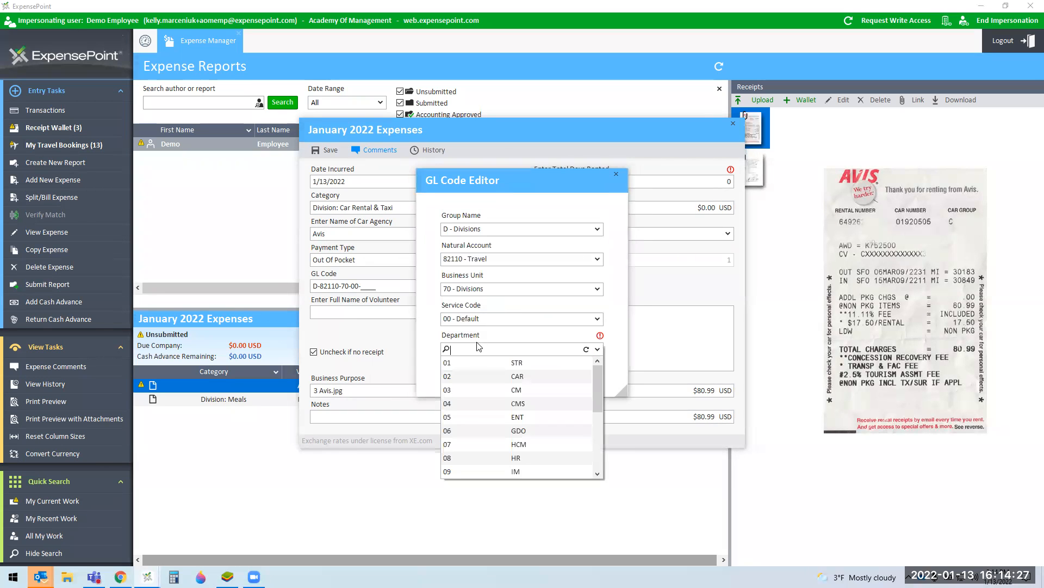
{"action": "left_click", "coordinate": [477, 362]}
{"action": "left_click", "coordinate": [539, 377]}
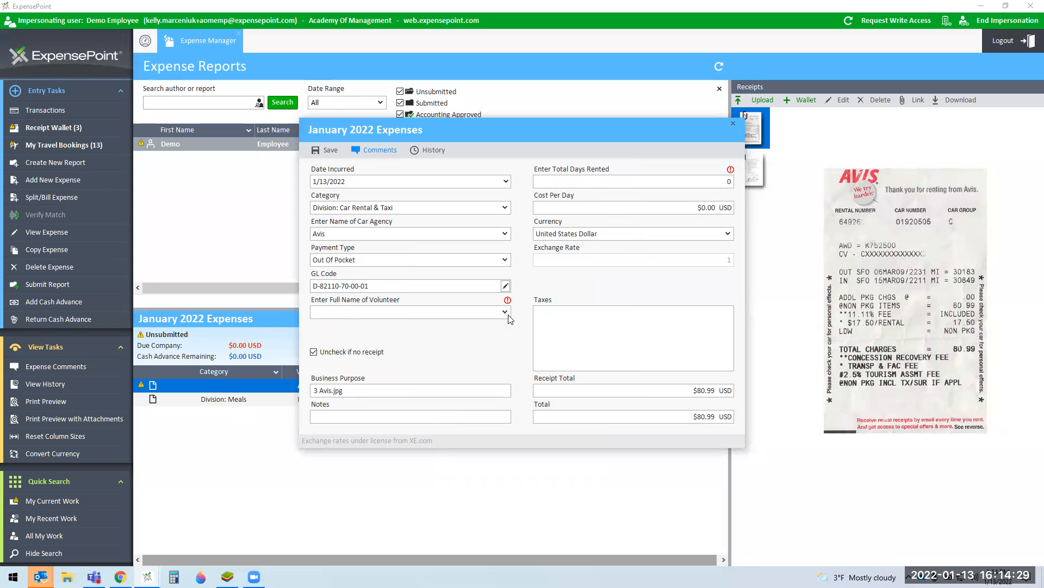
{"action": "left_click", "coordinate": [506, 311]}
{"action": "left_click", "coordinate": [369, 326]}
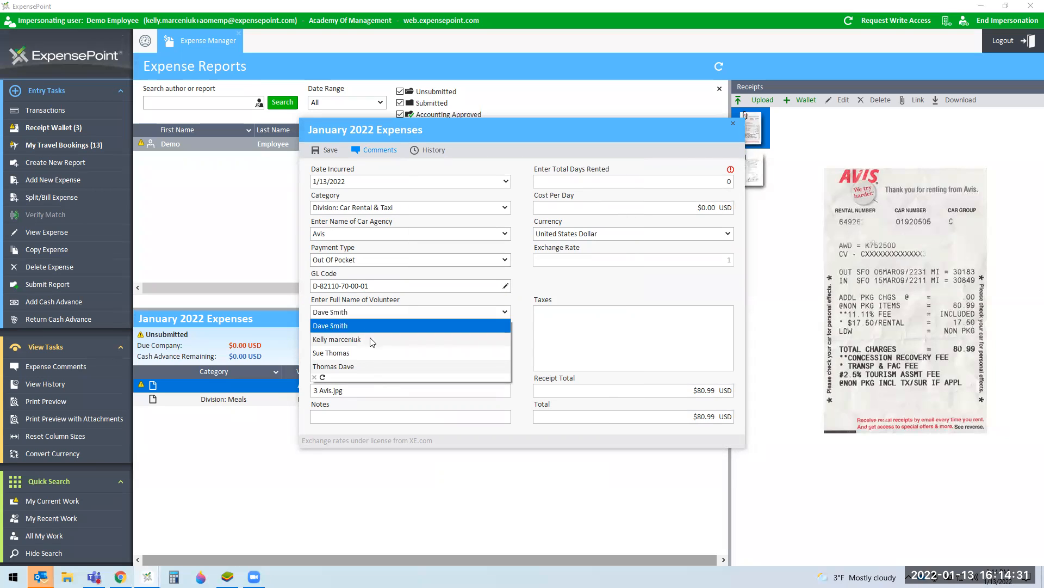
{"action": "left_click", "coordinate": [691, 180]}
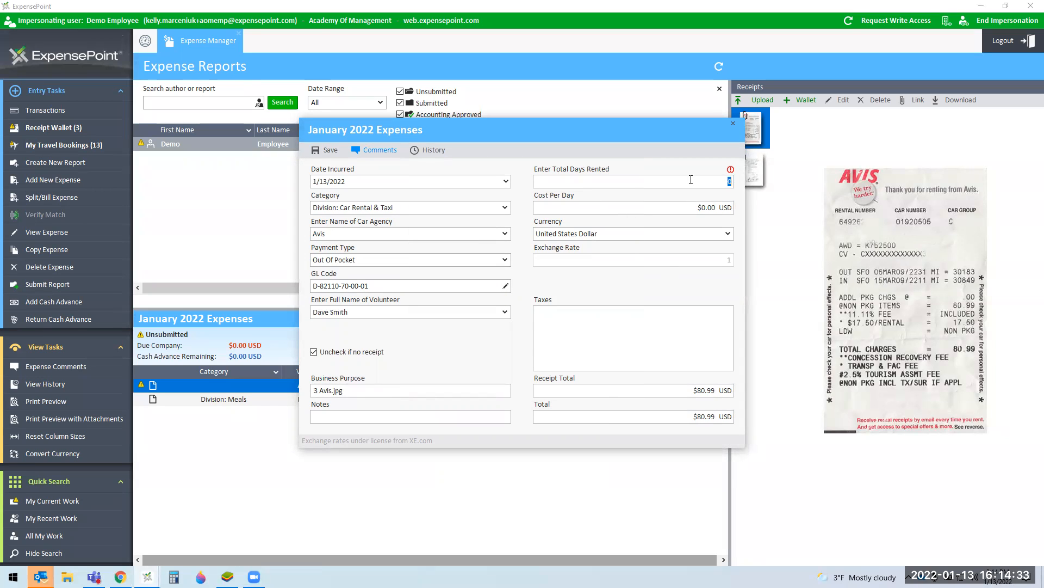
{"action": "type", "text": "2"}
{"action": "left_click", "coordinate": [334, 155]}
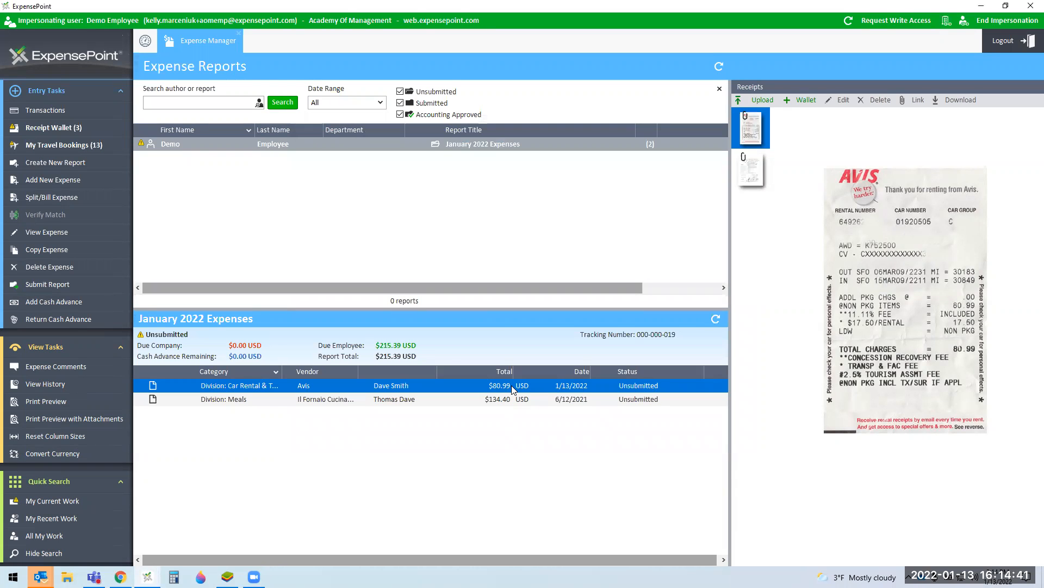
Step: Create a new expense in January 2022 Expenses from the Meal with Tax.png wallet receipt
{"action": "left_click", "coordinate": [98, 131]}
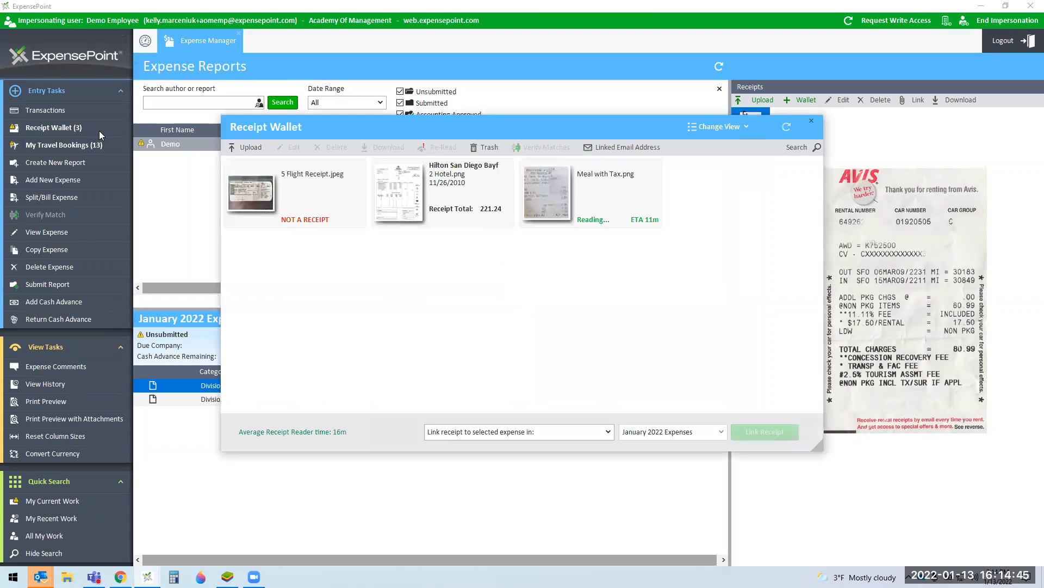
{"action": "left_click", "coordinate": [560, 194]}
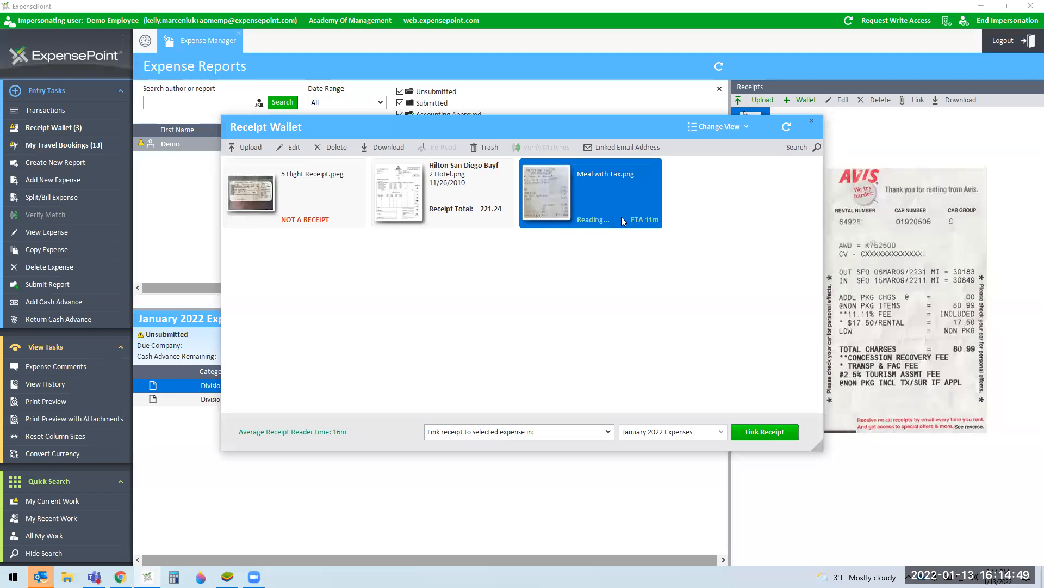
{"action": "left_click", "coordinate": [491, 431]}
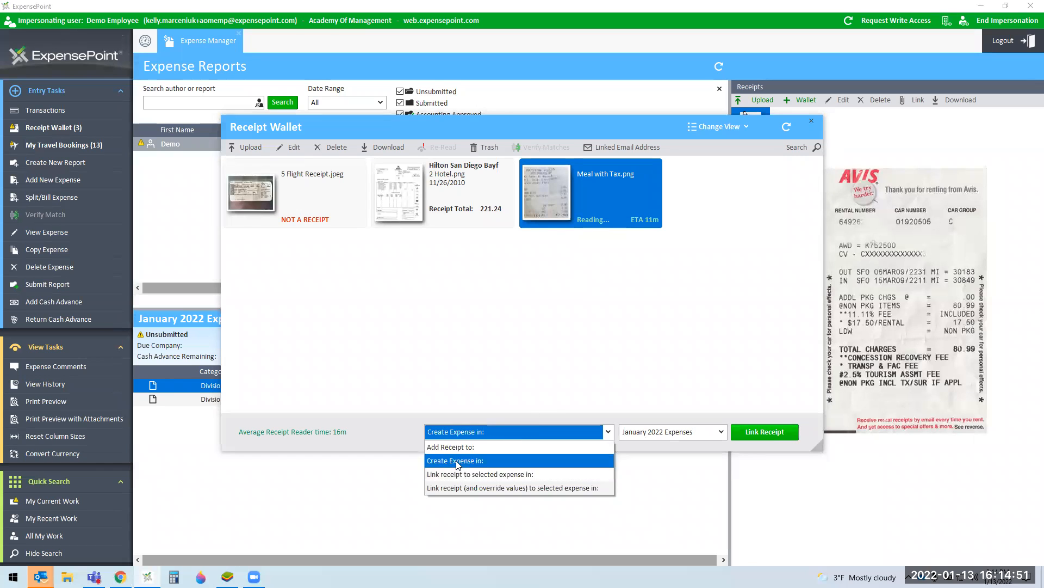
{"action": "left_click", "coordinate": [479, 473]}
{"action": "left_click", "coordinate": [765, 431]}
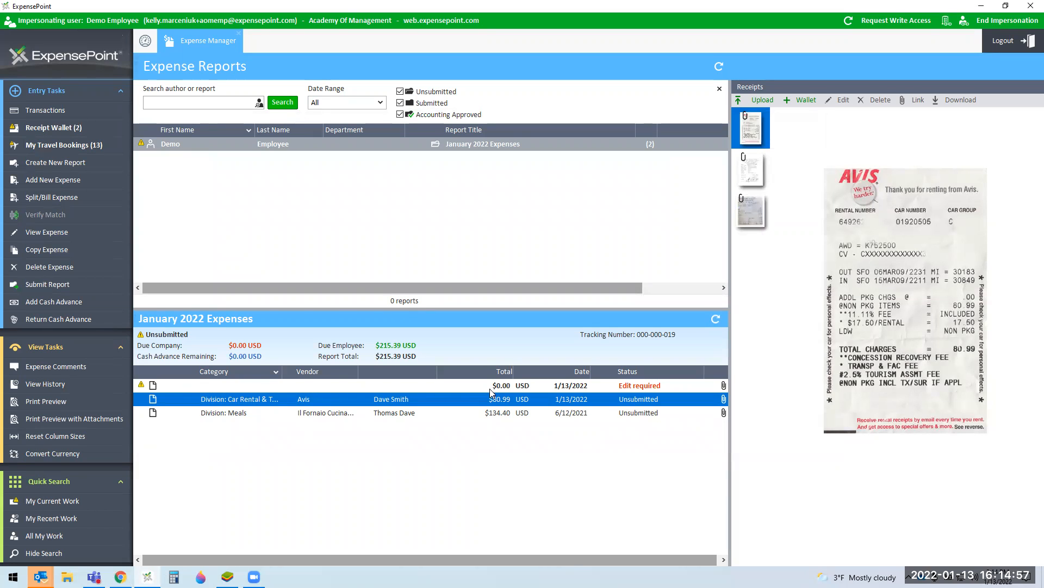
{"action": "left_click", "coordinate": [512, 390]}
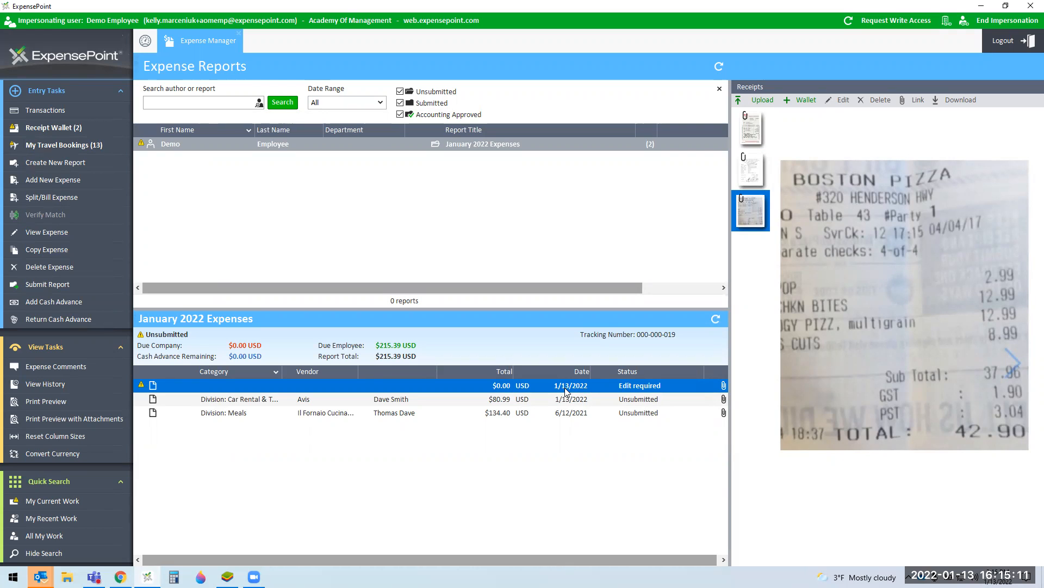
Step: Date the new expense 1/4/2022, categorise it Division: Meals, and name the establishment Boston Pizza
{"action": "double_click", "coordinate": [566, 386]}
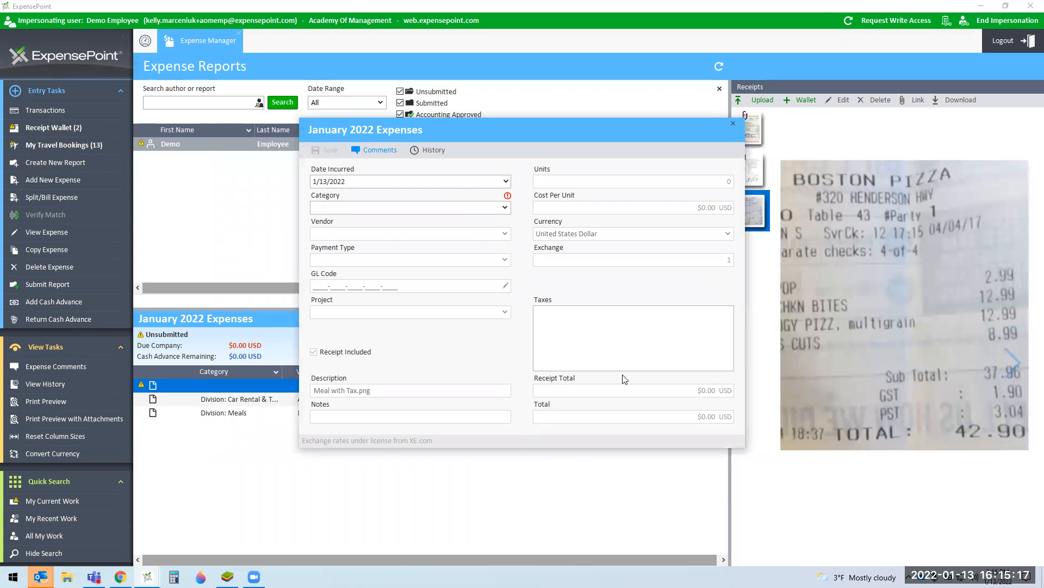
{"action": "left_click", "coordinate": [506, 182]}
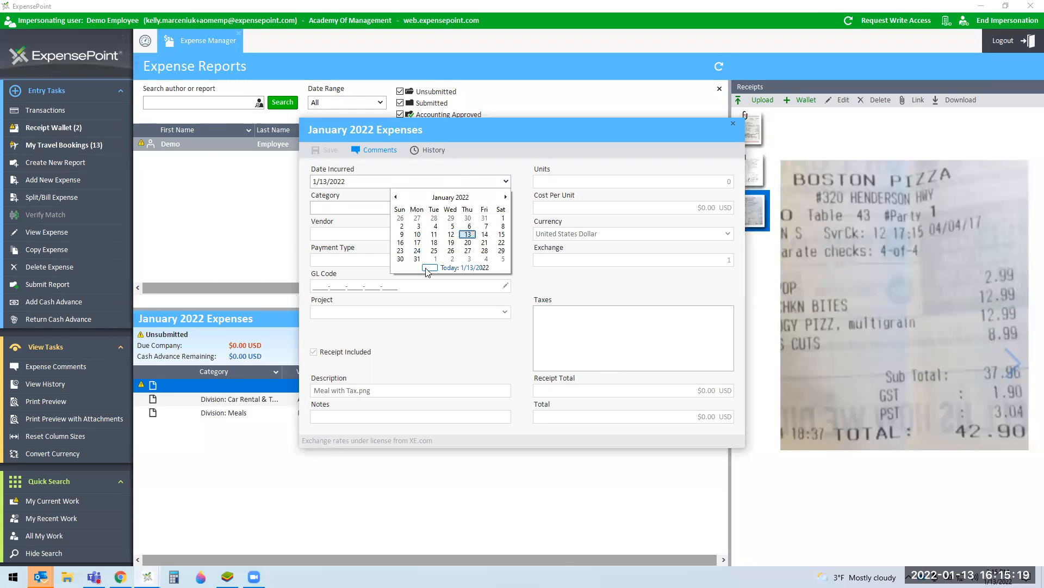
{"action": "left_click", "coordinate": [435, 226]}
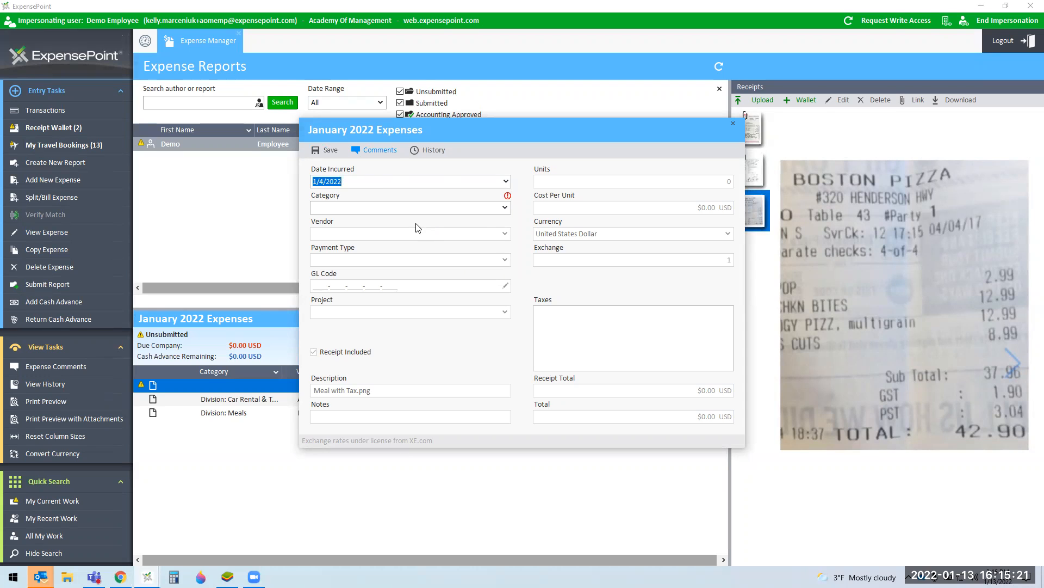
{"action": "left_click", "coordinate": [505, 207]}
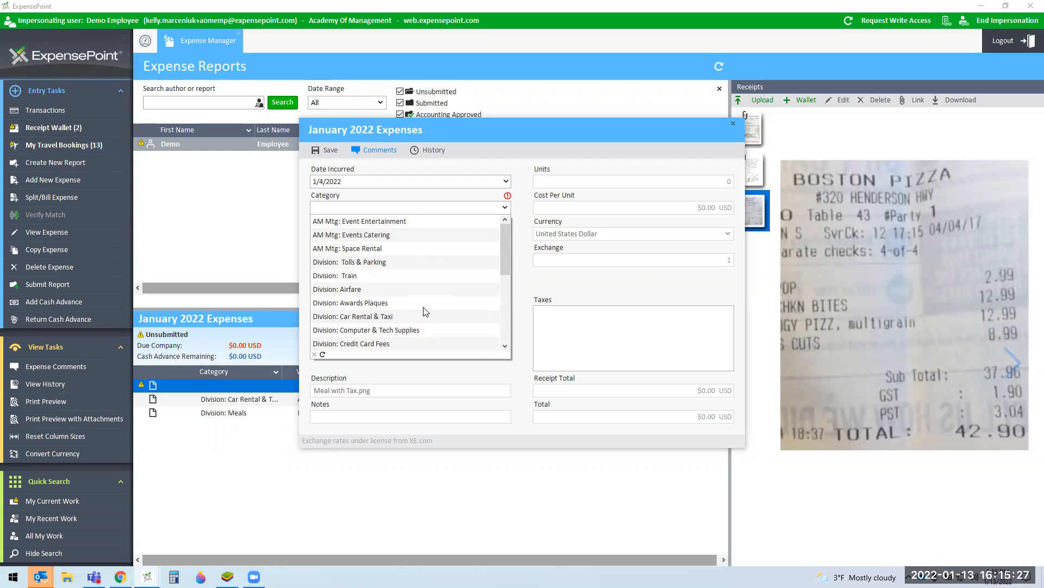
{"action": "scroll", "coordinate": [419, 309], "scroll_direction": "down", "scroll_amount": 3}
{"action": "left_click", "coordinate": [363, 289]}
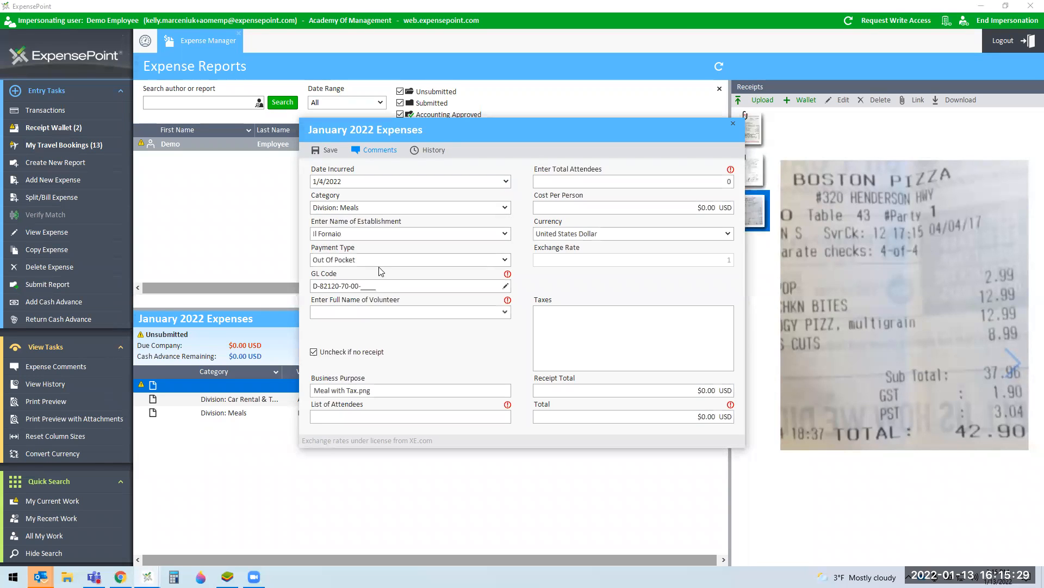
{"action": "left_click_drag", "start_coordinate": [375, 231], "coordinate": [207, 232]}
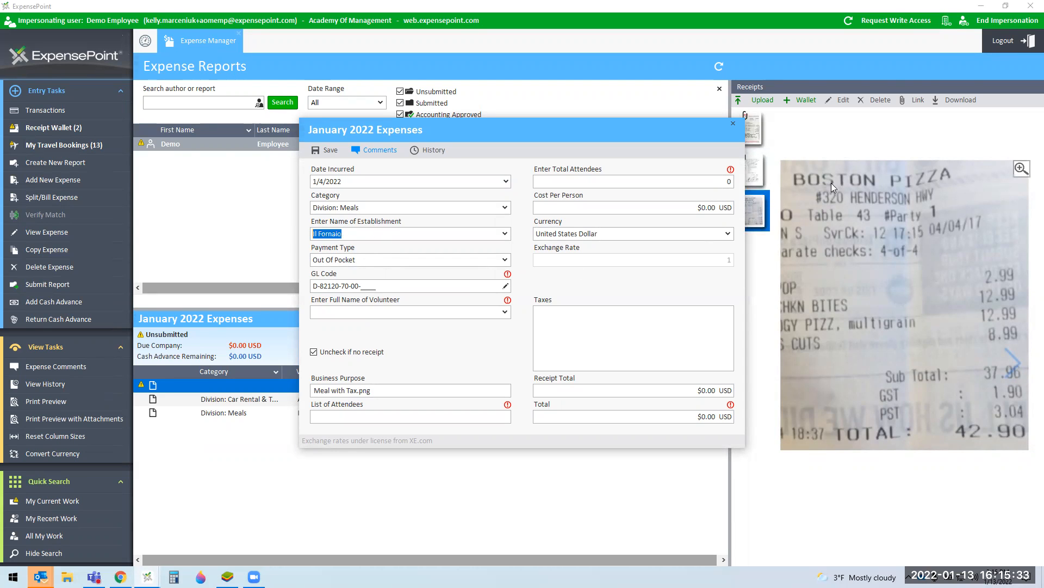
{"action": "type", "text": "Bo"}
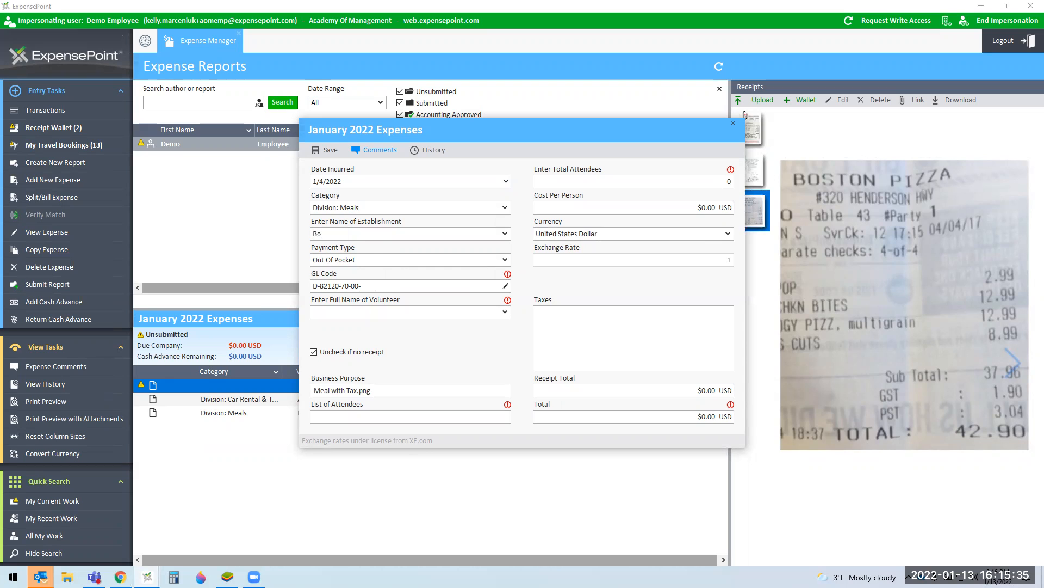
{"action": "type", "text": "ston Pizza"}
{"action": "left_click", "coordinate": [505, 286]}
{"action": "left_click", "coordinate": [472, 348]}
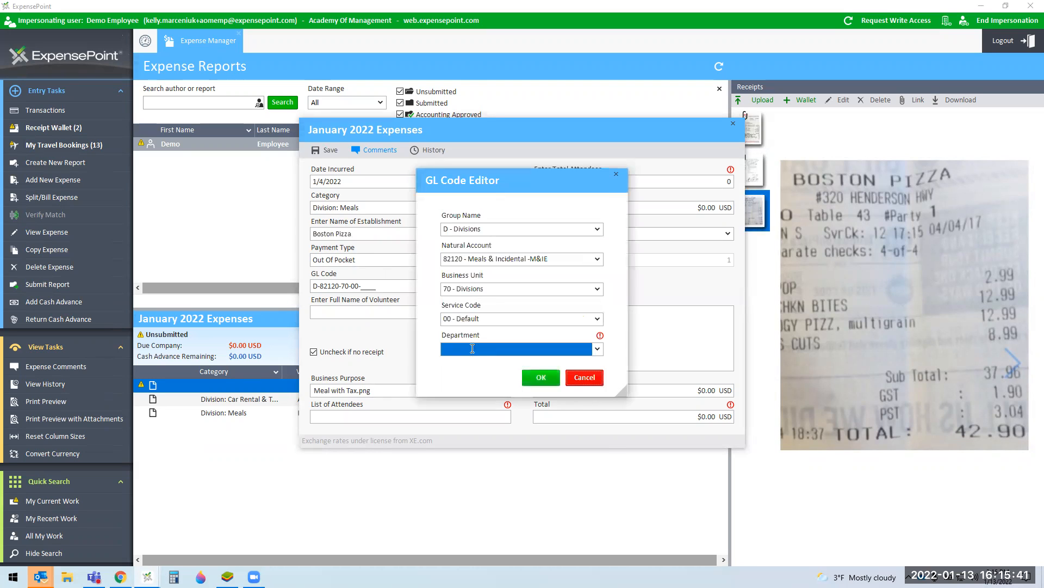
{"action": "left_click", "coordinate": [469, 364]}
{"action": "left_click", "coordinate": [538, 388]}
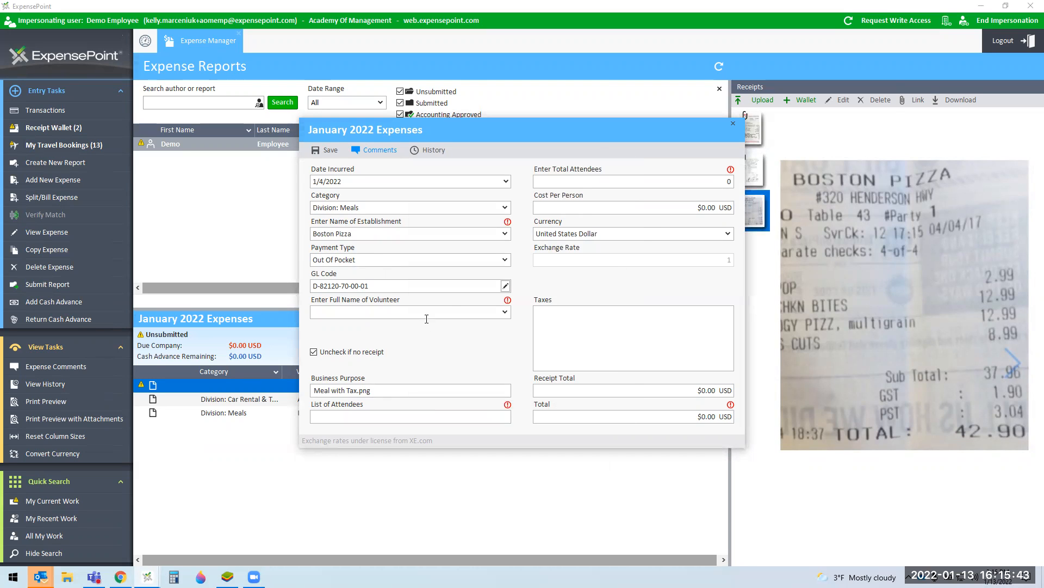
{"action": "left_click", "coordinate": [505, 312]}
{"action": "left_click", "coordinate": [383, 325]}
Step: Enter the attendee names, a $42.90 total and 2 attendees, then save the meal expense
{"action": "left_click", "coordinate": [383, 418]}
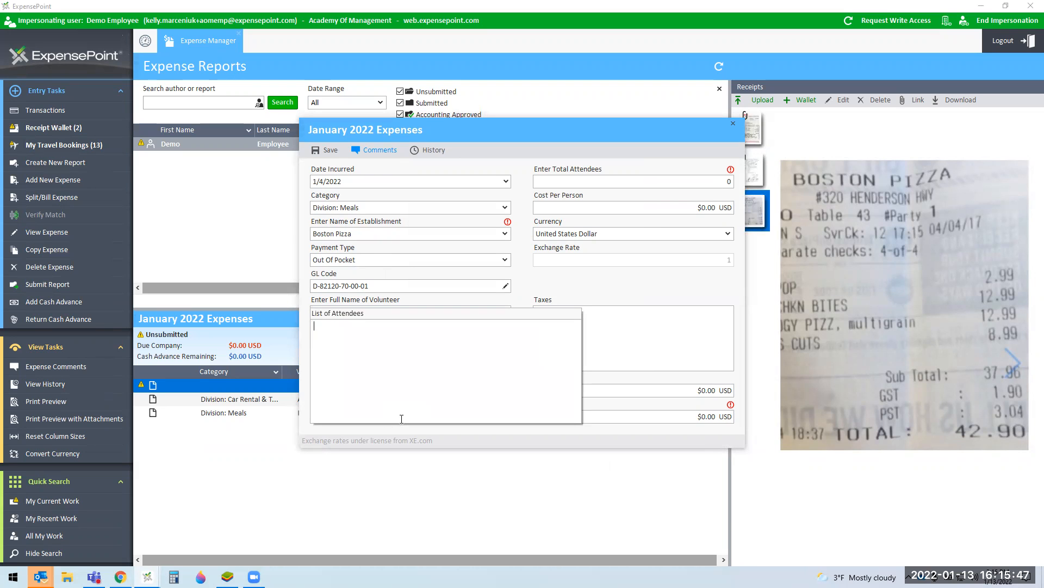
{"action": "type", "text": "Myself and Da v"}
{"action": "left_click", "coordinate": [720, 418]}
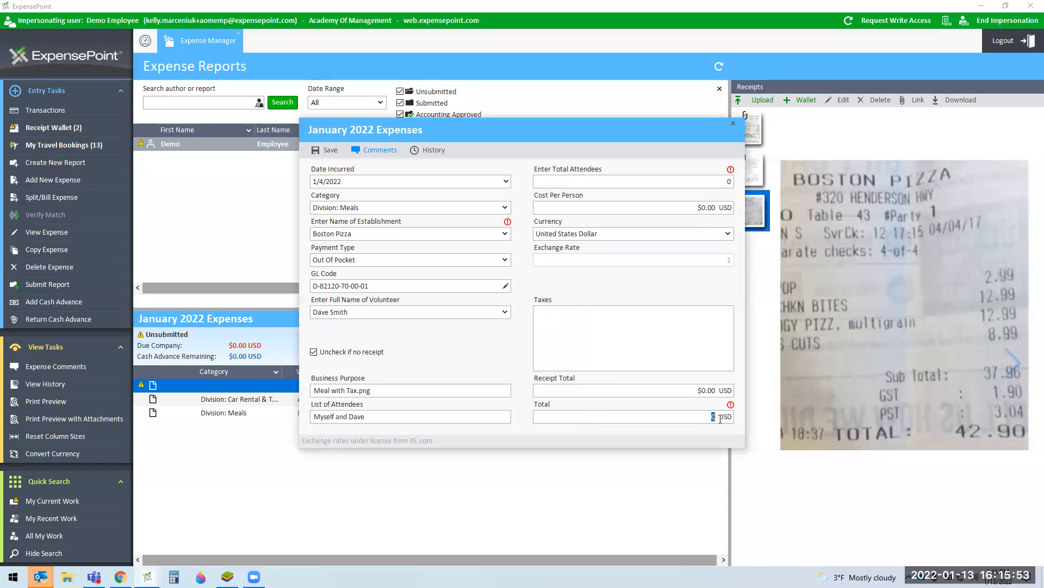
{"action": "type", "text": "42.90"}
{"action": "left_click", "coordinate": [727, 178]}
{"action": "double_click", "coordinate": [727, 178]}
{"action": "type", "text": "2"}
{"action": "left_click", "coordinate": [331, 155]}
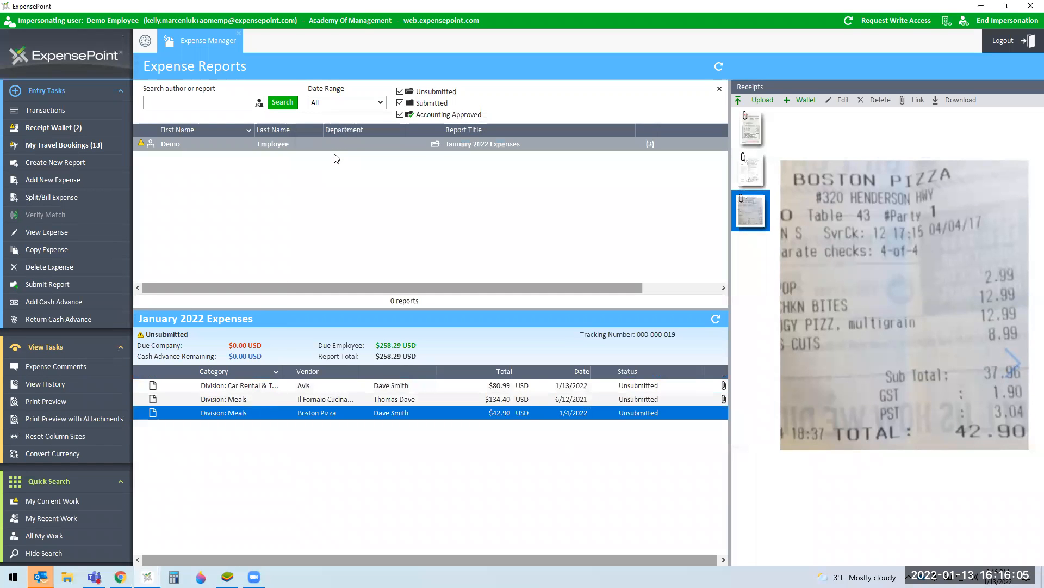
Step: Reopen the Boston Pizza expense and change its currency to Canadian Dollar
{"action": "double_click", "coordinate": [376, 414]}
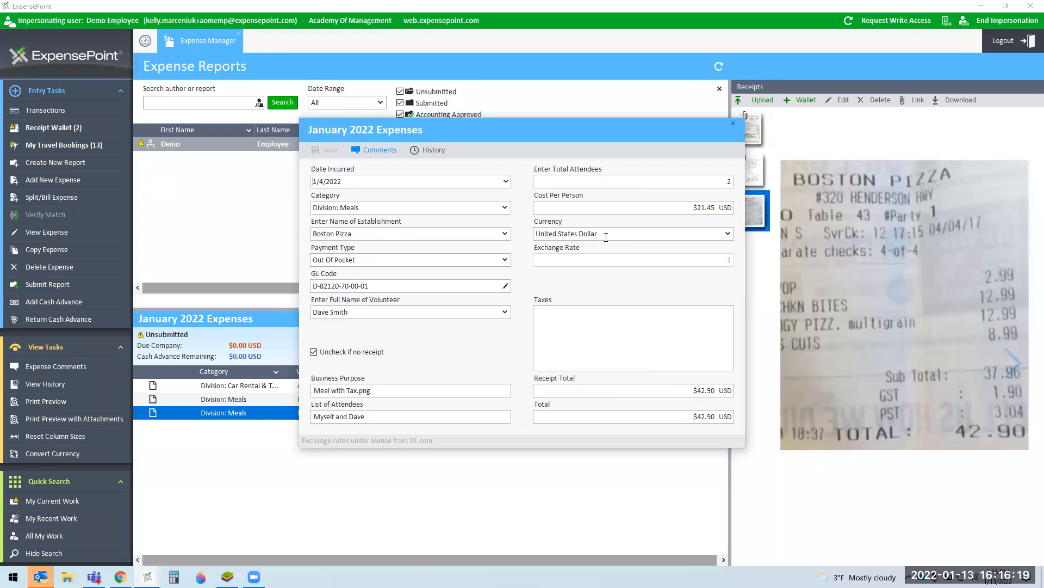
{"action": "mouse_move", "coordinate": [968, 448]}
{"action": "left_click", "coordinate": [636, 234]}
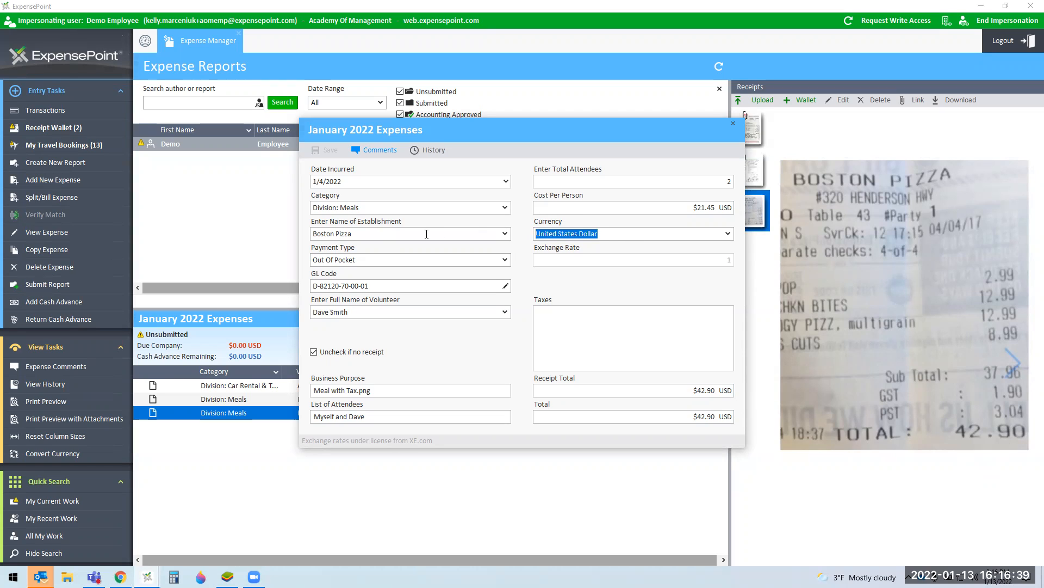
{"action": "type", "text": "Canadian"}
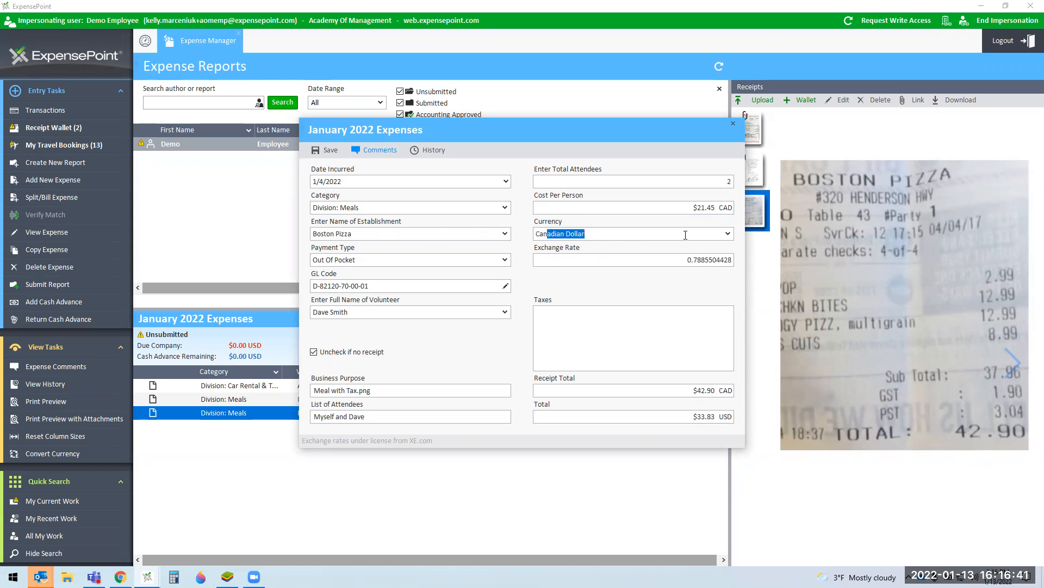
{"action": "left_click", "coordinate": [728, 233]}
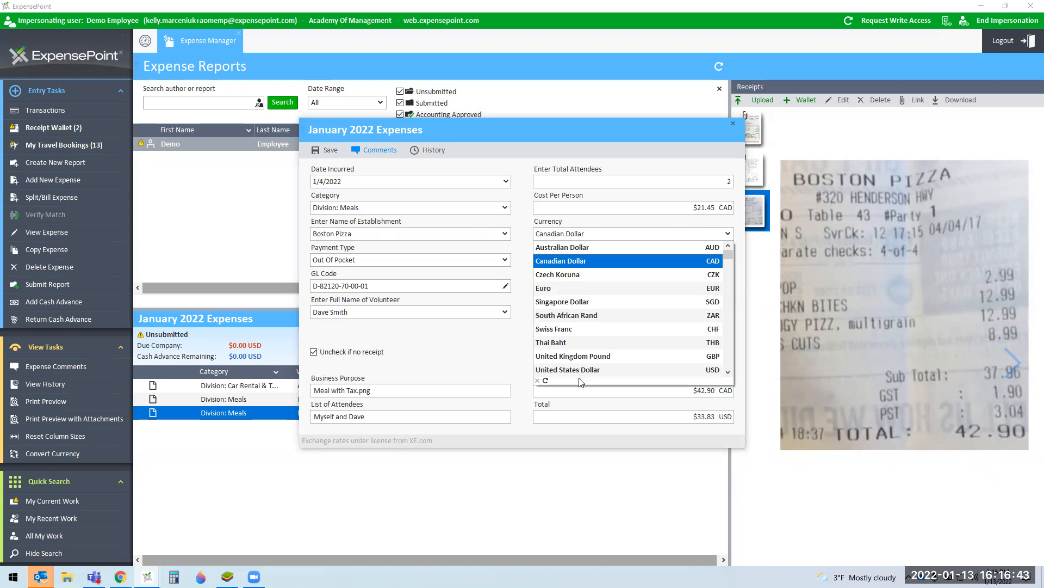
{"action": "left_click", "coordinate": [508, 374]}
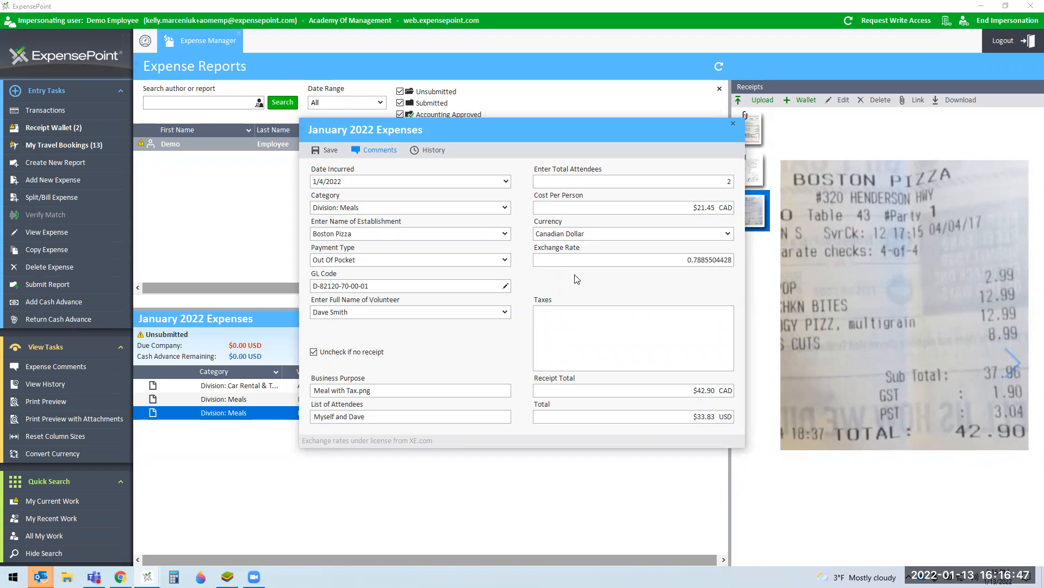
Step: Set exchange rate 0.852, receipt total 42.90 and total 37.52, then save
{"action": "left_click", "coordinate": [654, 265]}
{"action": "type", "text": "0.852"}
{"action": "left_click", "coordinate": [709, 390]}
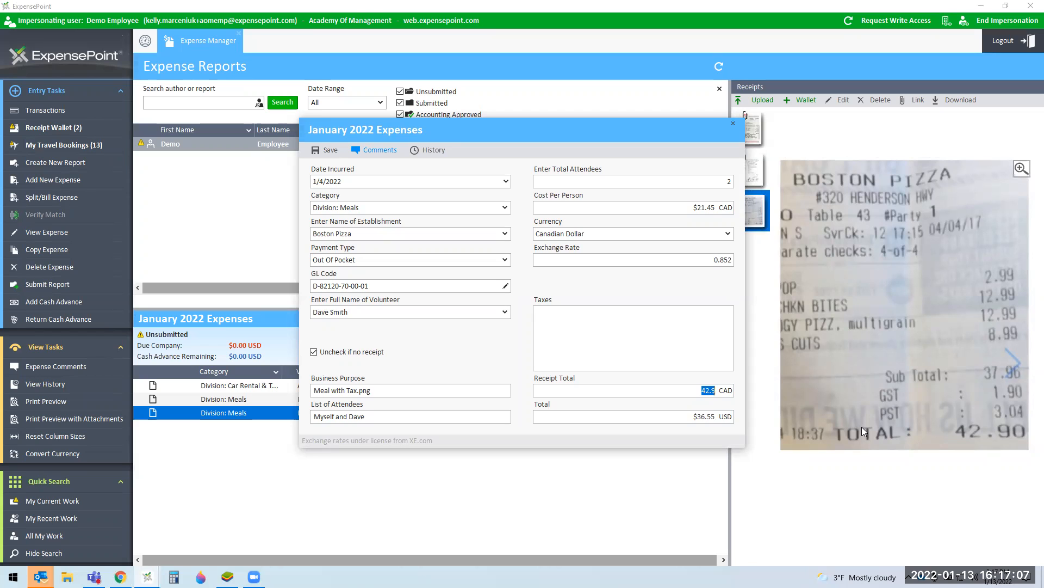
{"action": "type", "text": "42.90"}
{"action": "key", "text": "Tab"}
{"action": "type", "text": "37.52"}
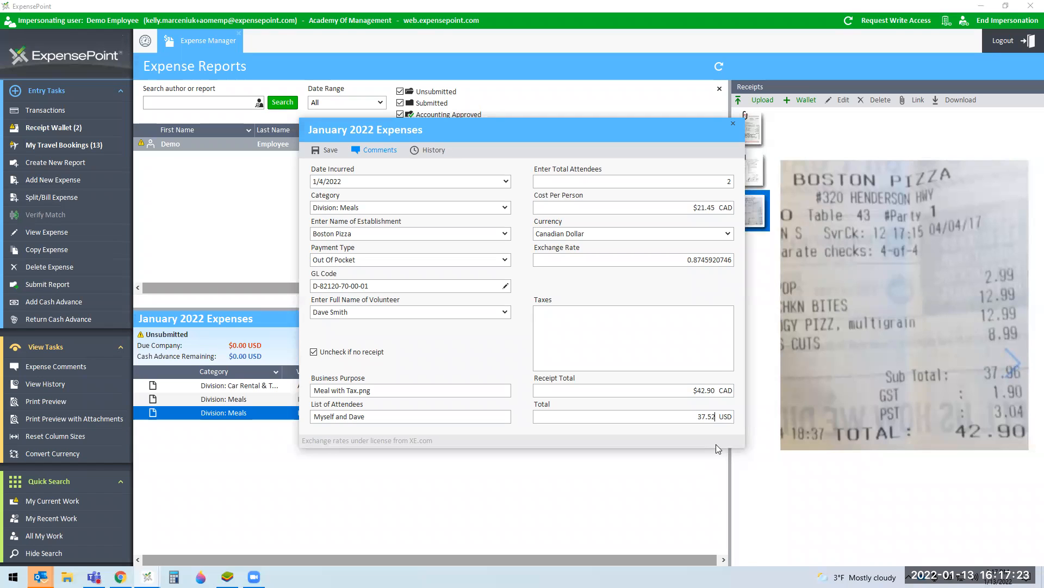
{"action": "left_click", "coordinate": [325, 151]}
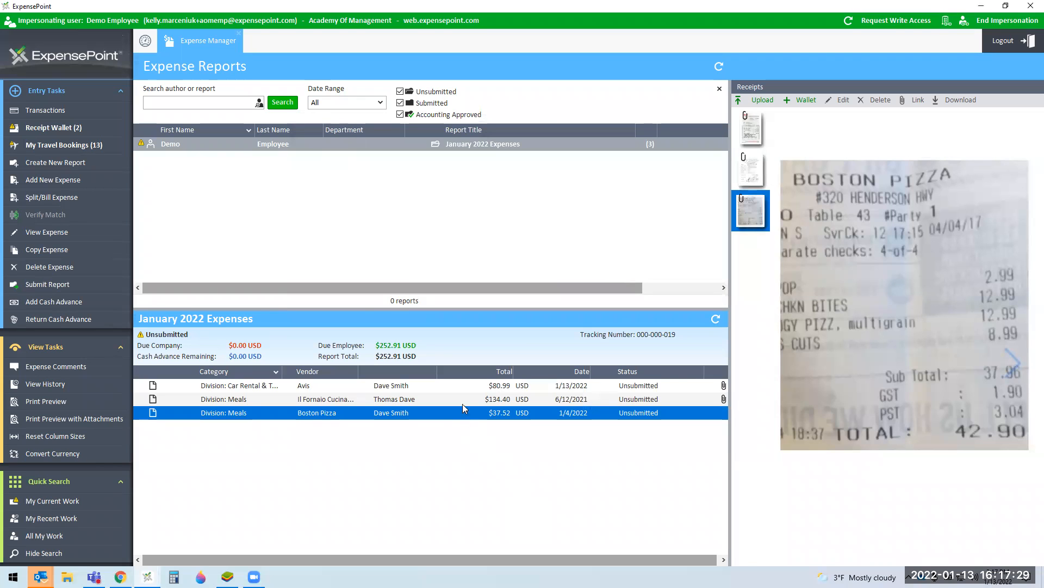
Step: Start a new January 2022 Expenses item dated 1/4/2022 in category Division: Mileage
{"action": "left_click", "coordinate": [238, 147]}
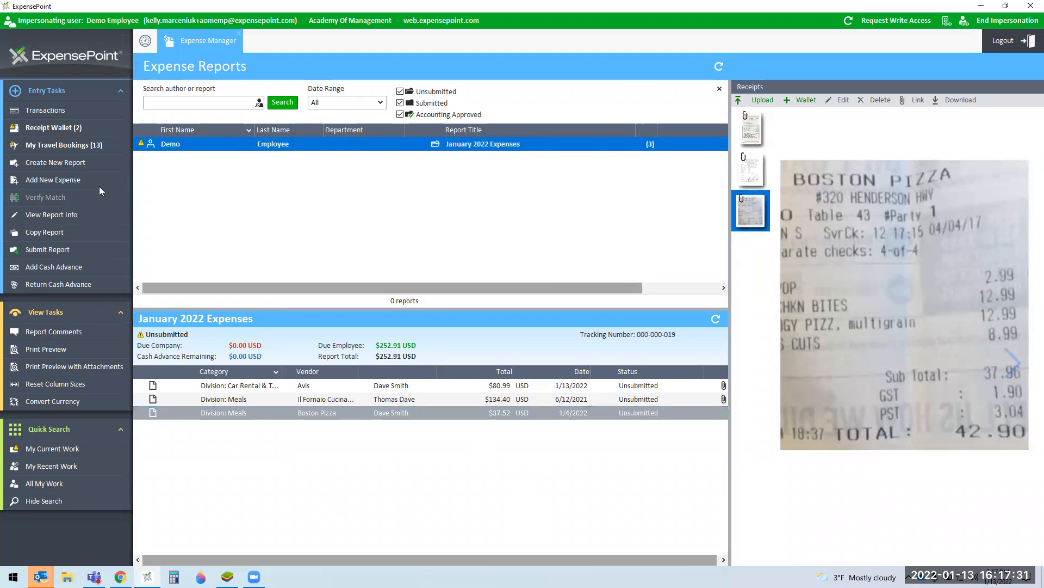
{"action": "left_click", "coordinate": [63, 183]}
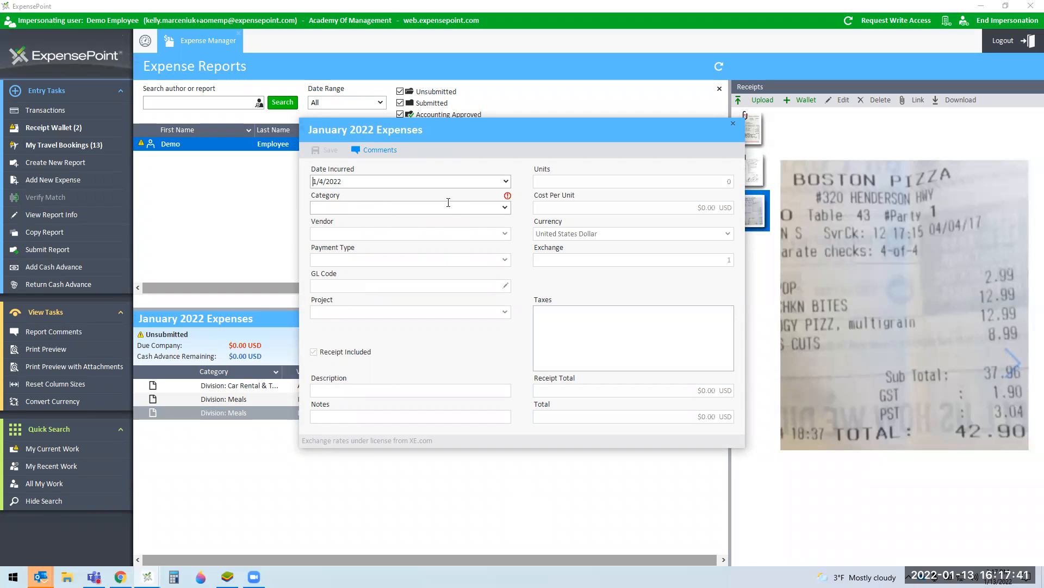
{"action": "left_click", "coordinate": [507, 183]}
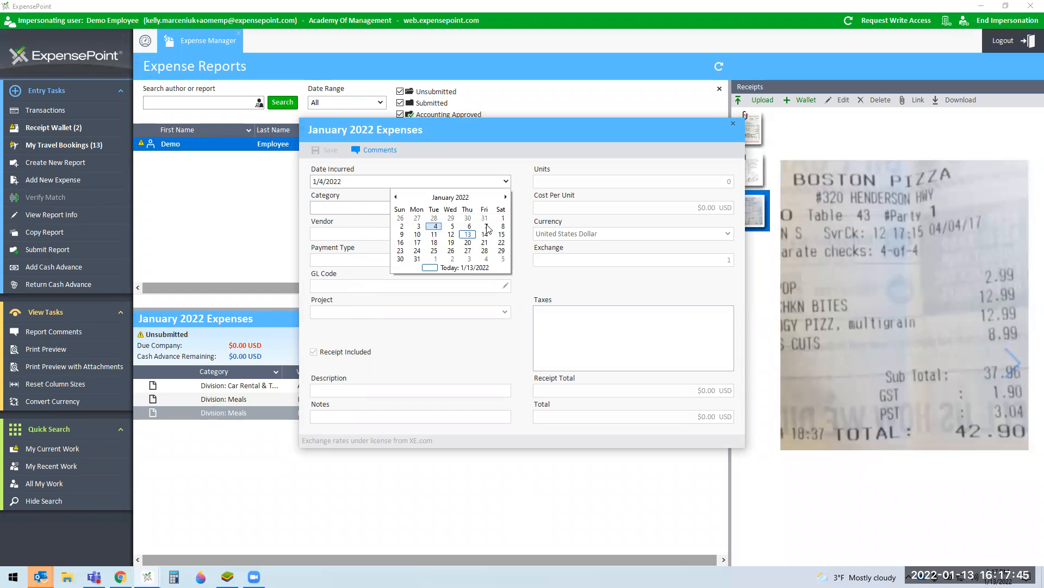
{"action": "left_click", "coordinate": [437, 228]}
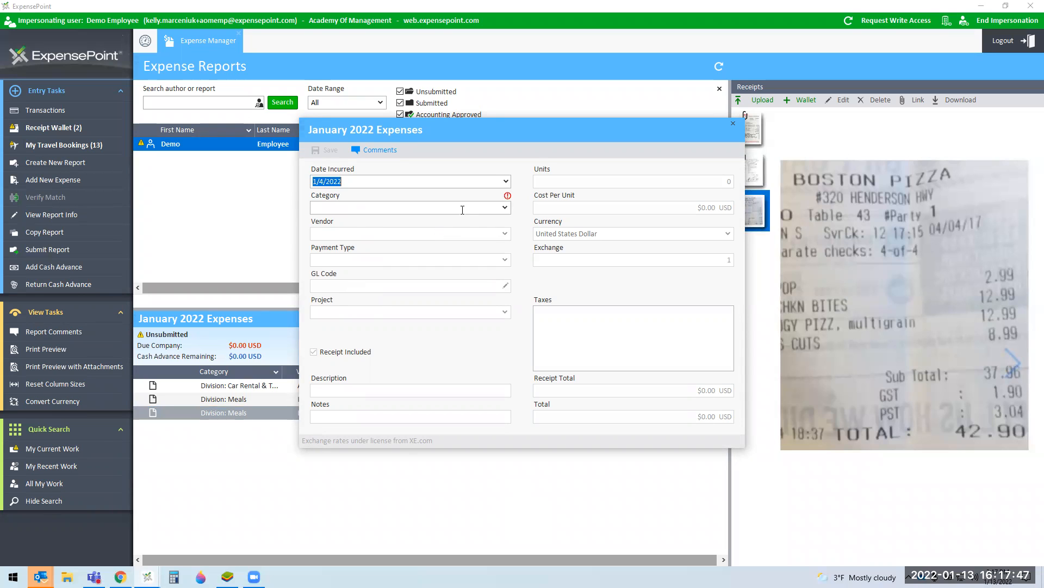
{"action": "left_click", "coordinate": [510, 210]}
{"action": "scroll", "coordinate": [481, 287], "scroll_direction": "down", "scroll_amount": 1}
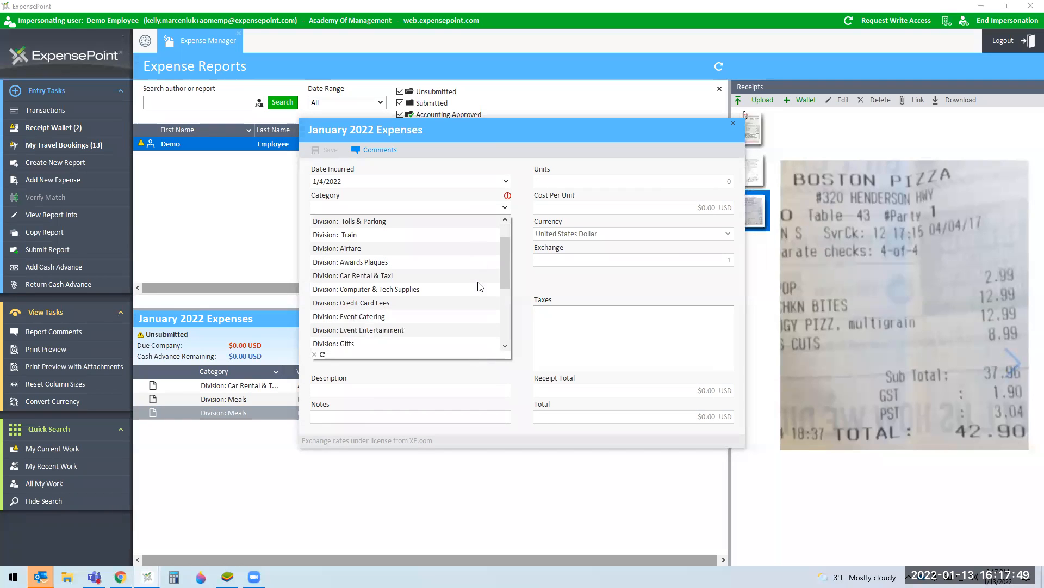
{"action": "scroll", "coordinate": [479, 286], "scroll_direction": "down", "scroll_amount": 2}
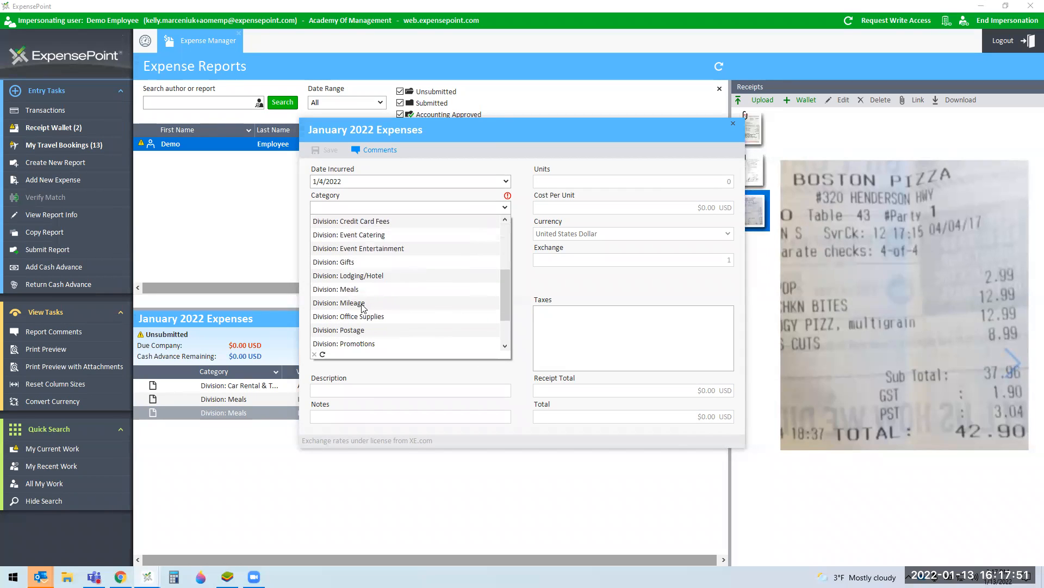
{"action": "left_click", "coordinate": [385, 303]}
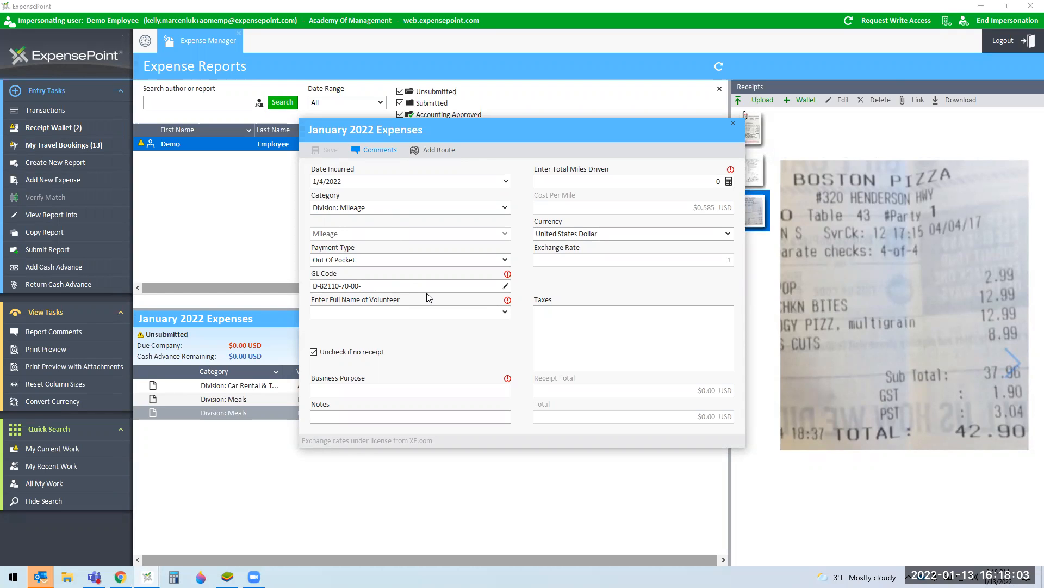
{"action": "left_click", "coordinate": [506, 286]}
{"action": "left_click", "coordinate": [473, 349]}
{"action": "left_click", "coordinate": [475, 369]}
{"action": "left_click", "coordinate": [540, 379]}
{"action": "left_click", "coordinate": [506, 312]}
{"action": "left_click", "coordinate": [471, 373]}
Step: Enter the business purpose describing the meeting with a contact
{"action": "left_click", "coordinate": [468, 389]}
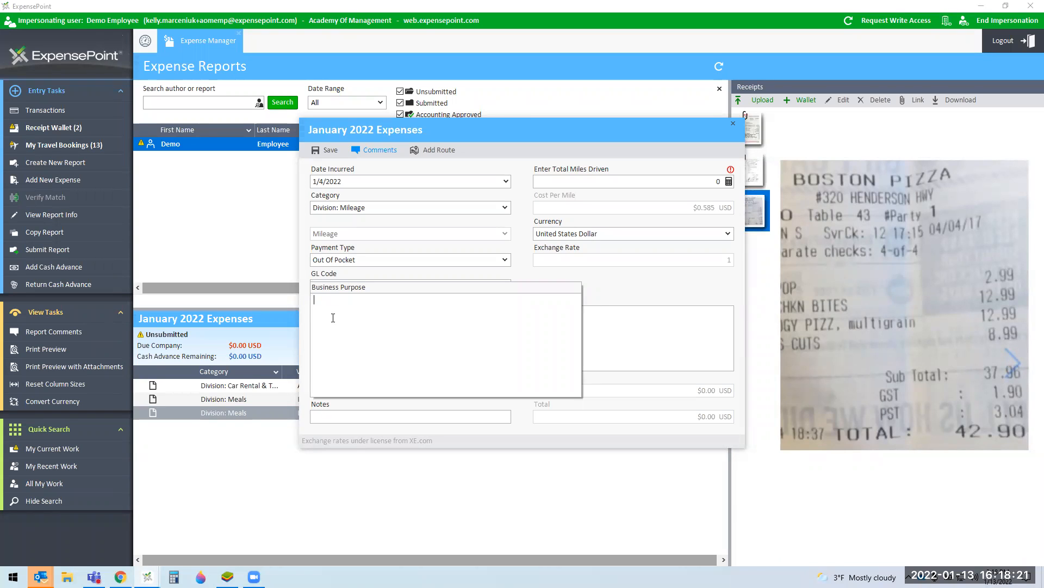
{"action": "left_click", "coordinate": [480, 149]}
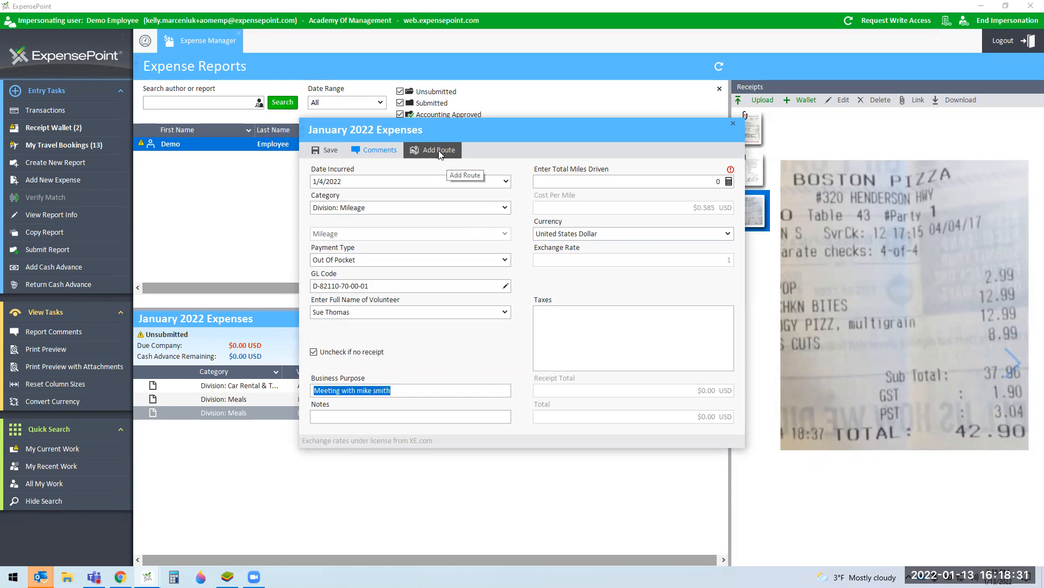
{"action": "left_click", "coordinate": [440, 153]}
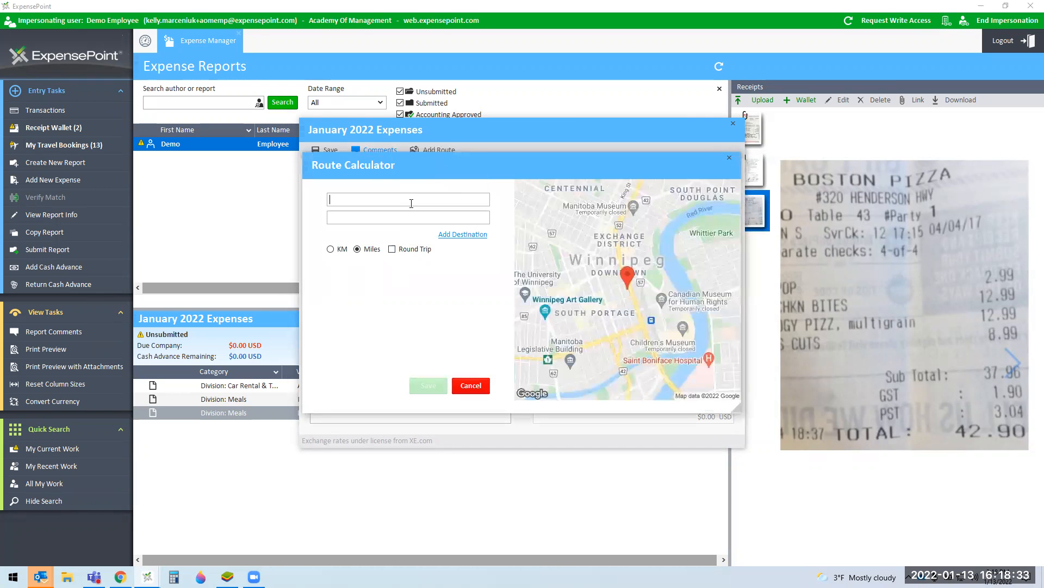
Step: Route the trip from Beverly Hills, CA 90210 to LAX airport as a 30.4-mile round trip
{"action": "type", "text": "902010"}
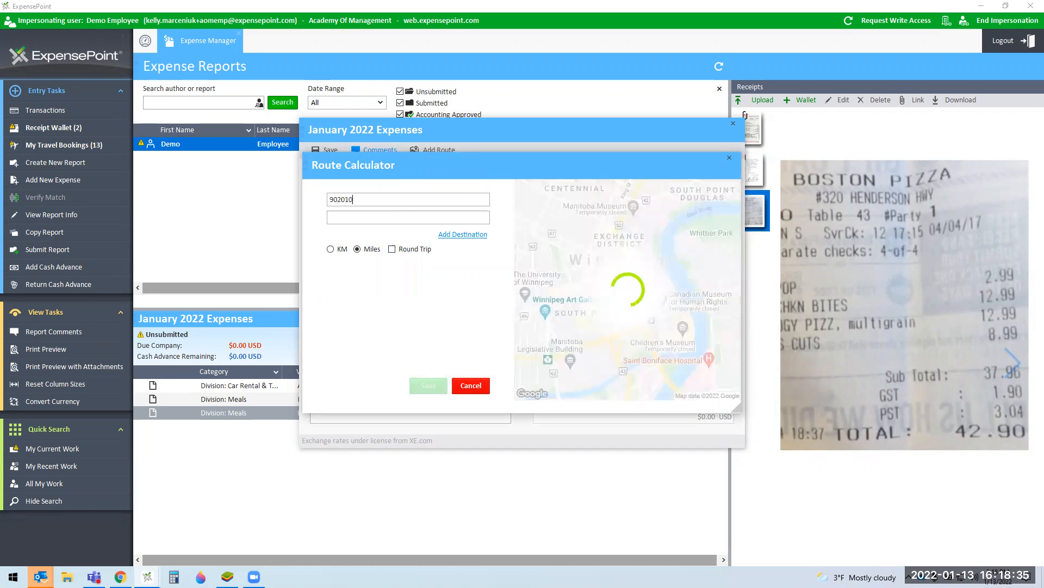
{"action": "double_click", "coordinate": [375, 199]}
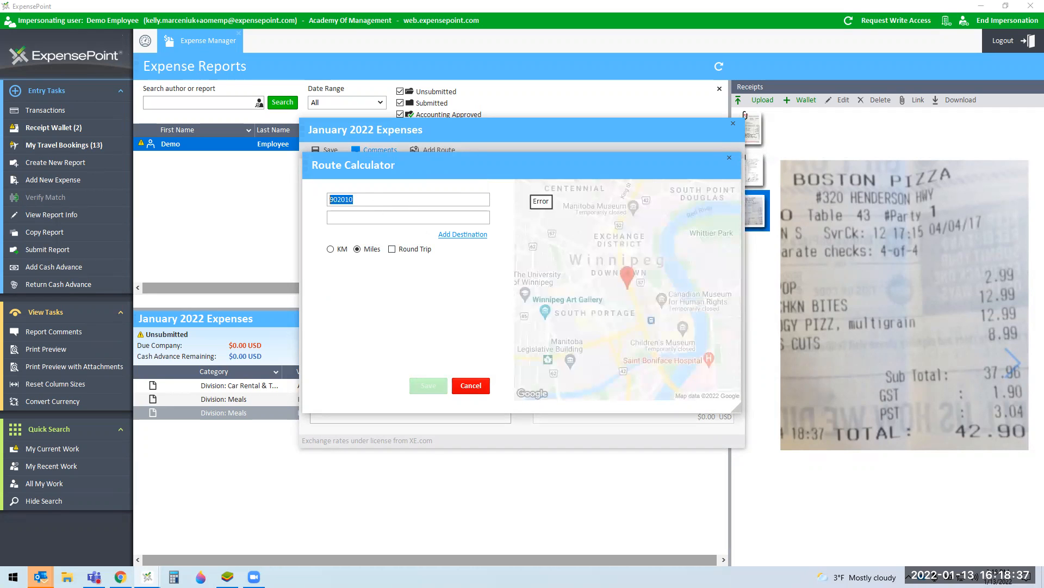
{"action": "type", "text": "90210"}
{"action": "left_click", "coordinate": [361, 216]}
{"action": "left_click", "coordinate": [361, 216]}
{"action": "type", "text": "lax"}
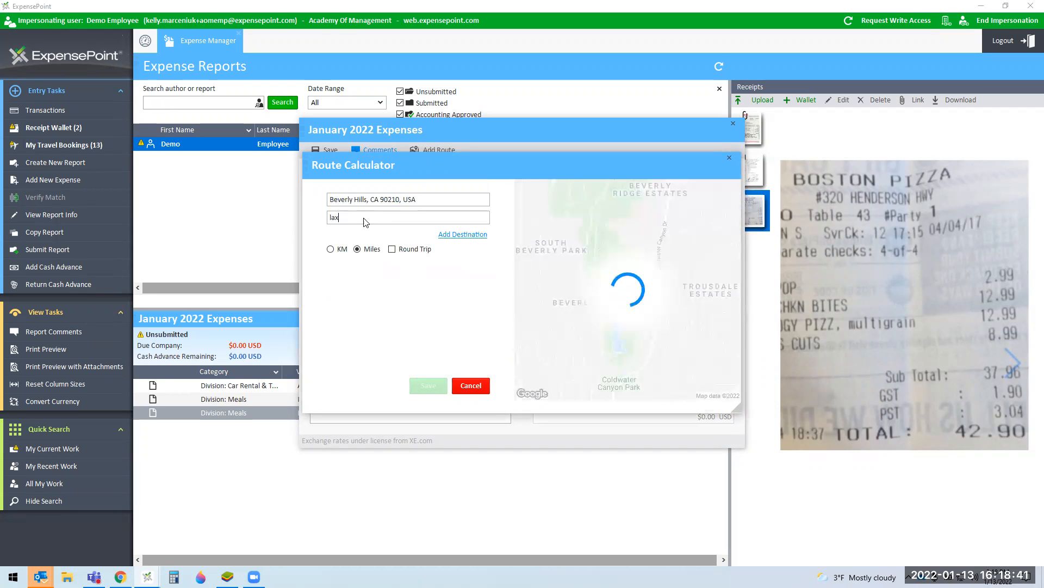
{"action": "left_click", "coordinate": [366, 232]}
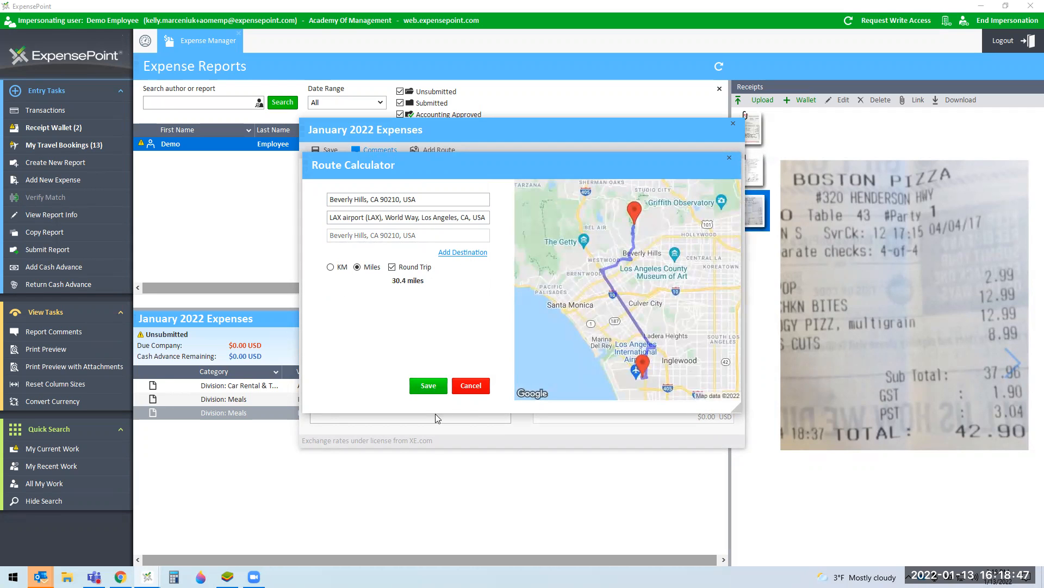
{"action": "left_click", "coordinate": [429, 389]}
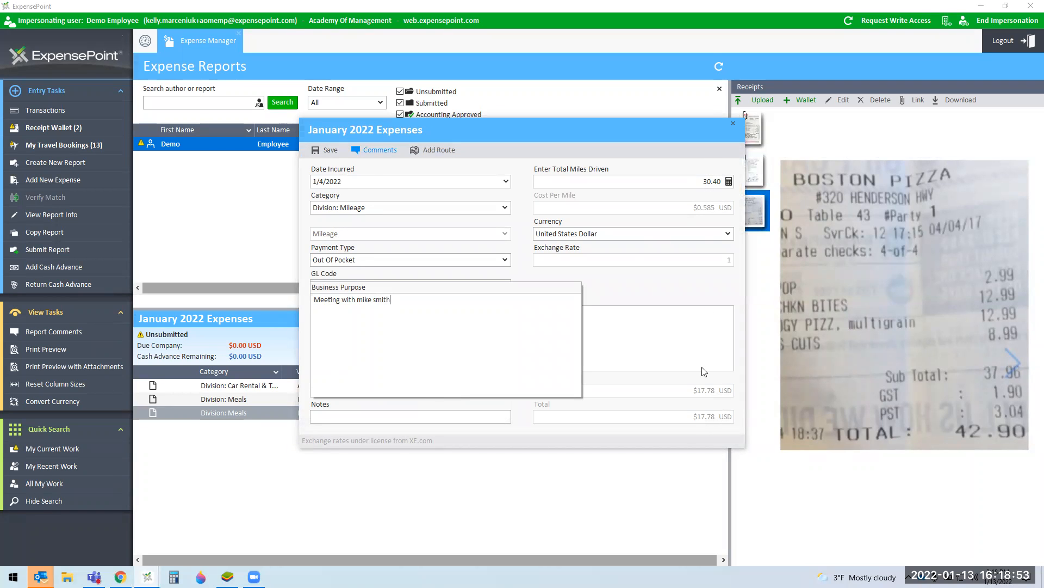
Step: Recompute miles driven from odometer readings to claim 30 business miles, totalling $17.55
{"action": "left_click", "coordinate": [722, 293]}
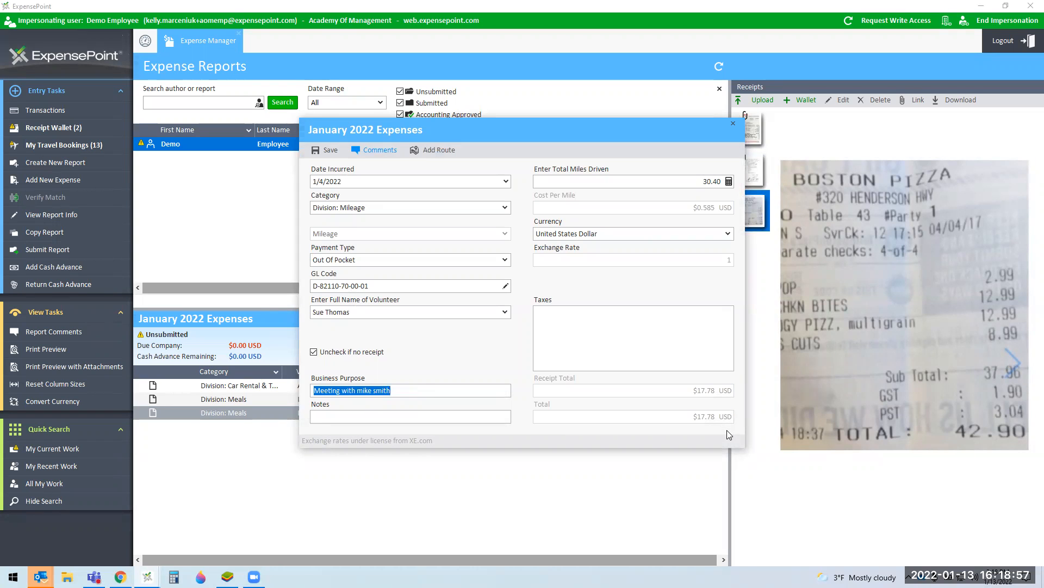
{"action": "left_click", "coordinate": [729, 181]}
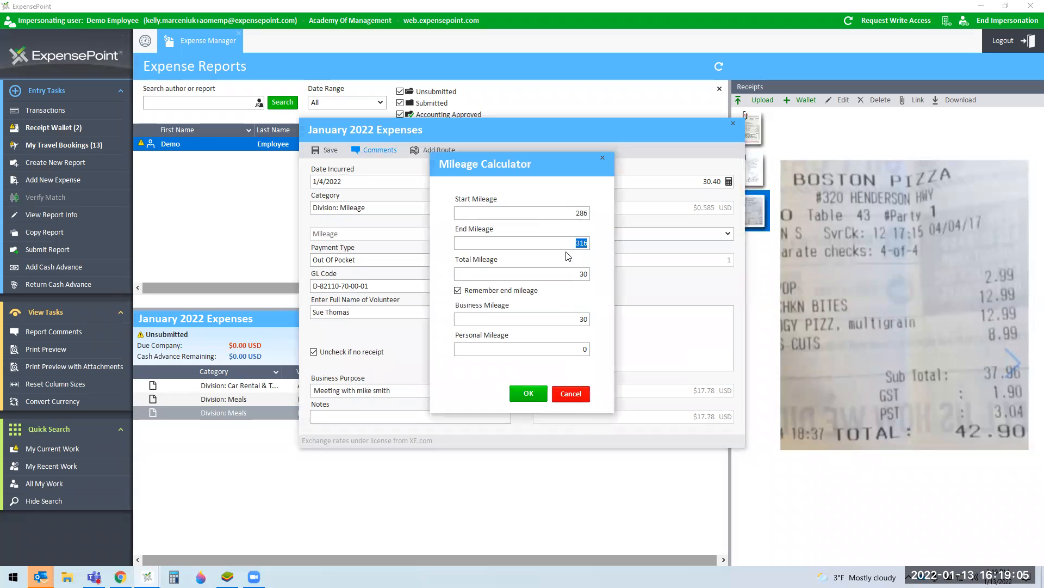
{"action": "type", "text": "325"}
{"action": "type", "text": "9"}
{"action": "left_click", "coordinate": [528, 393]}
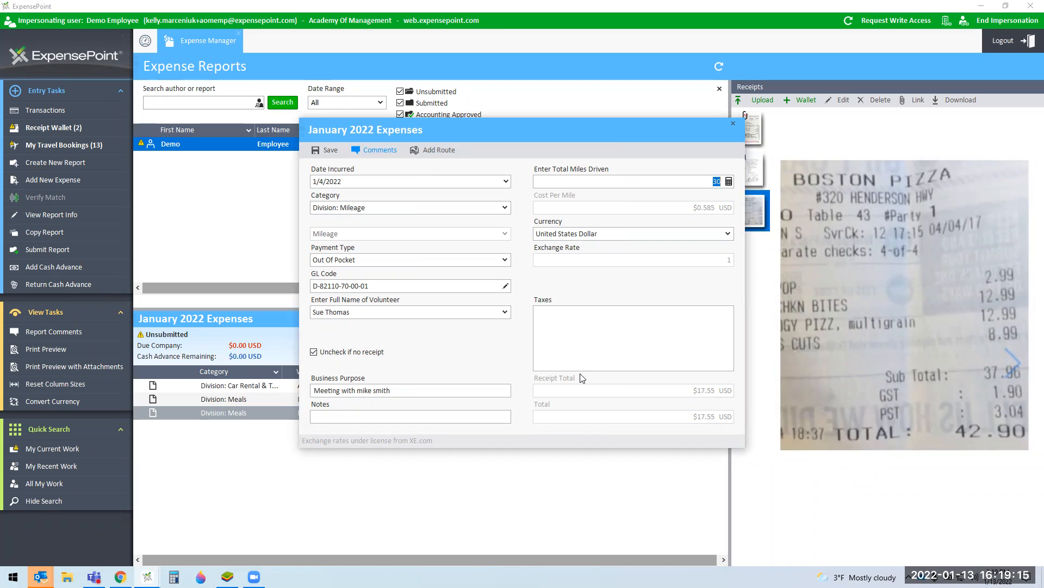
Step: Save the mileage expense, then revise it to 35 miles ($20.48) and discard a stray new expense form
{"action": "left_click", "coordinate": [330, 150]}
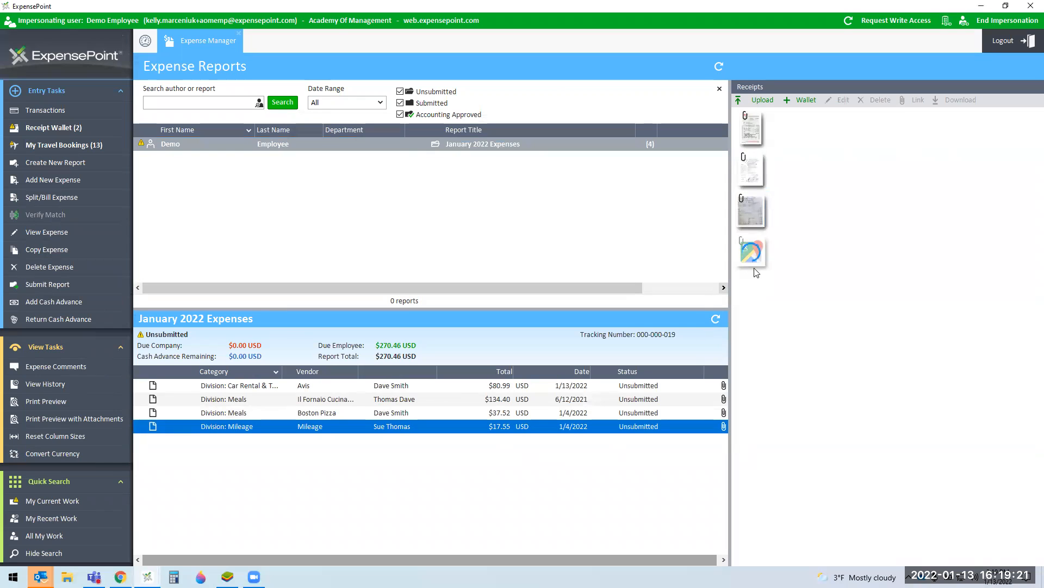
{"action": "left_click", "coordinate": [761, 259]}
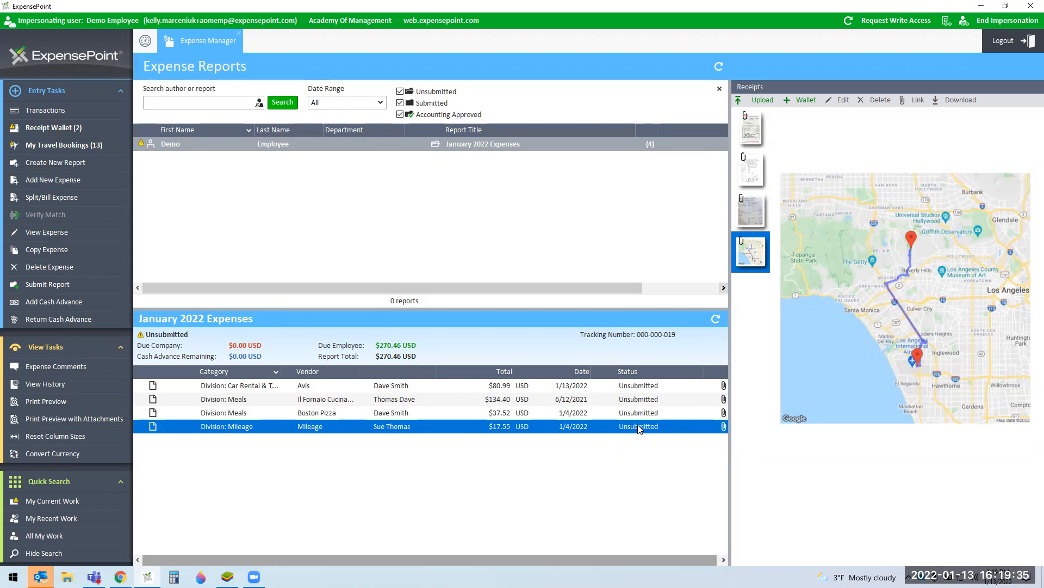
{"action": "double_click", "coordinate": [642, 429]}
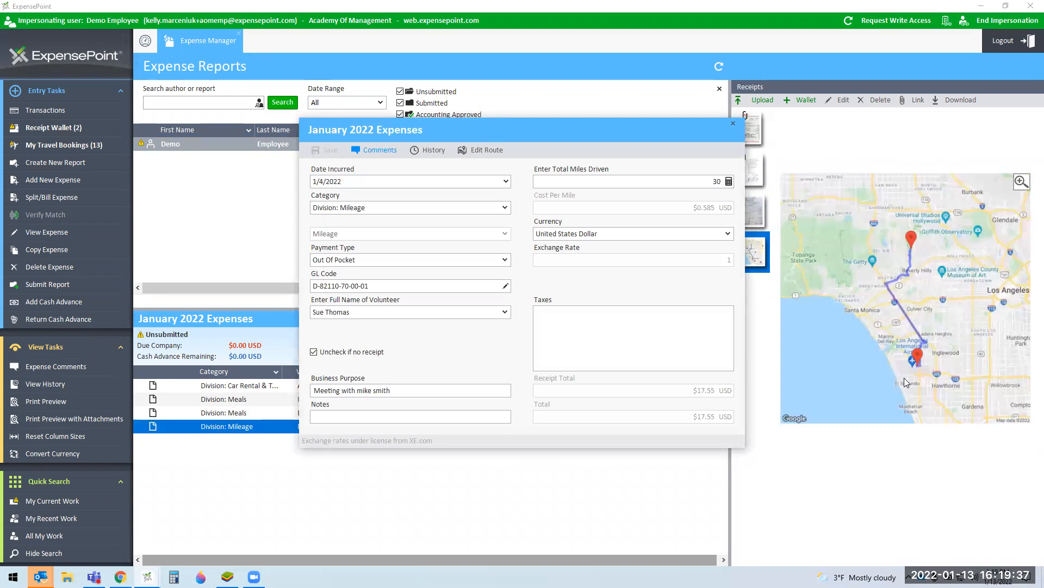
{"action": "double_click", "coordinate": [717, 181]}
{"action": "type", "text": "35"}
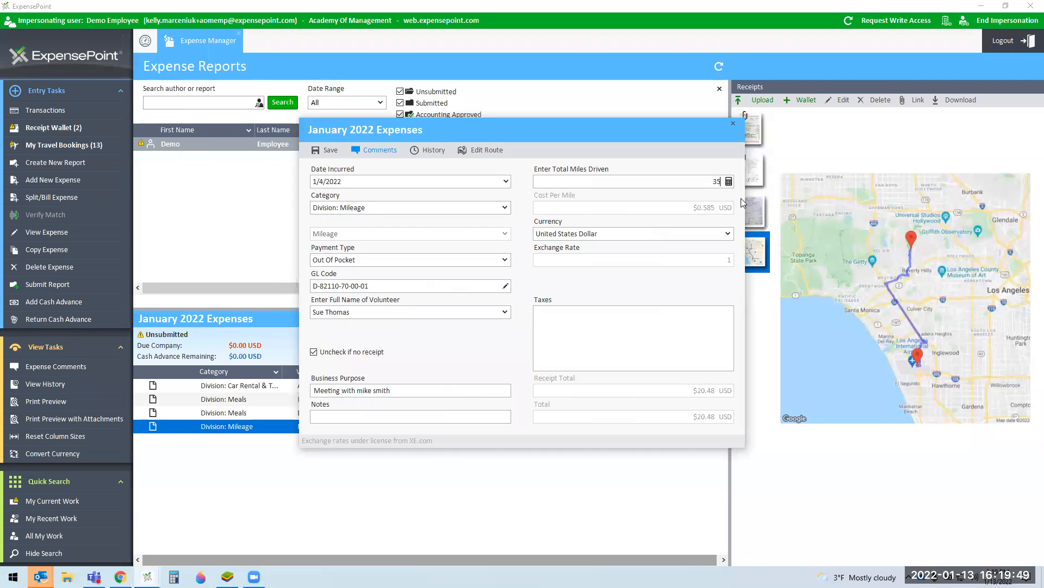
{"action": "left_click", "coordinate": [327, 150]}
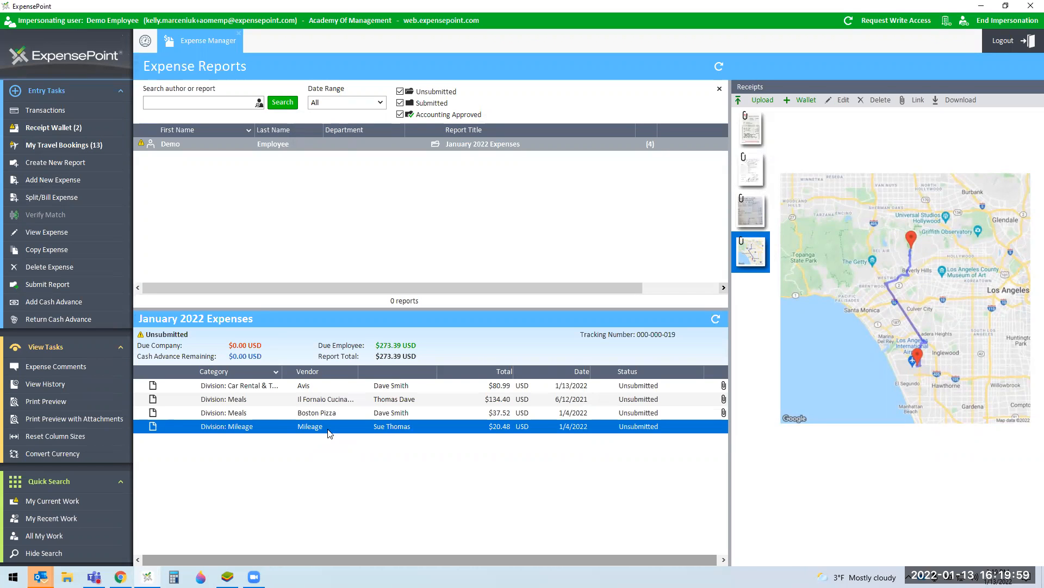
{"action": "left_click", "coordinate": [53, 182]}
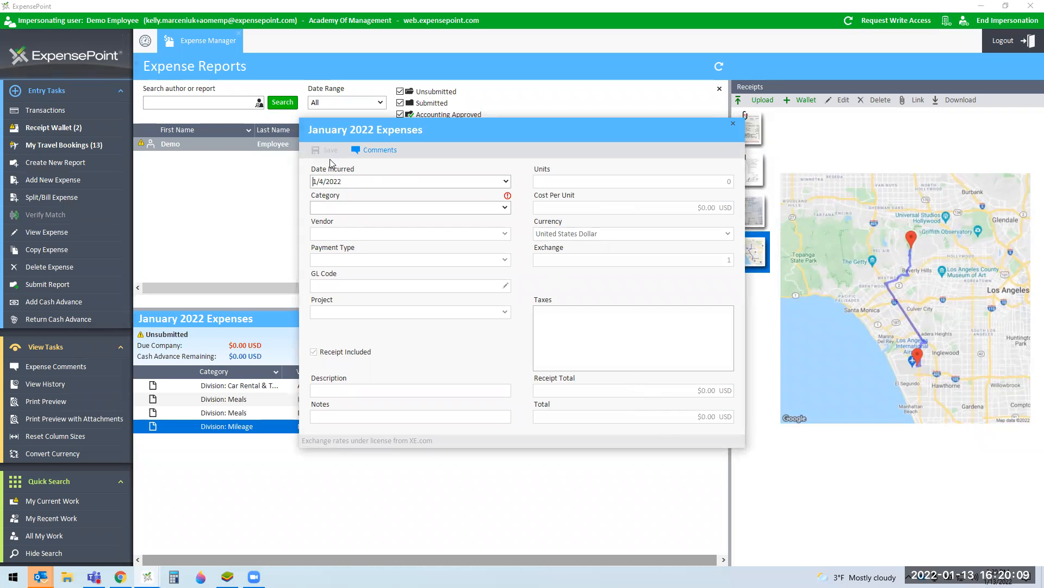
{"action": "left_click", "coordinate": [732, 124]}
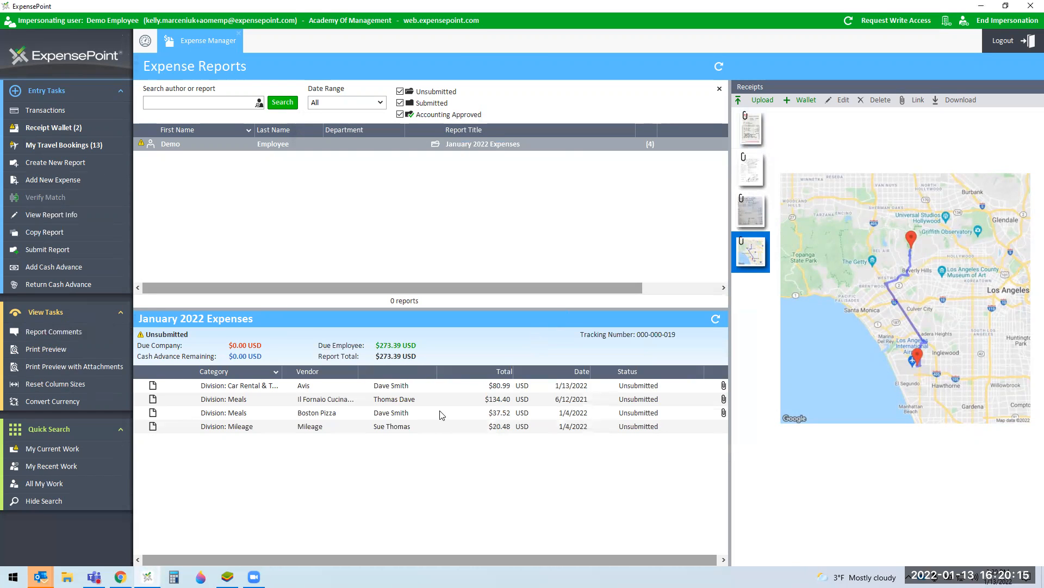
Step: Create a $221.24 Hilton San Diego expense in January 2022 Expenses from the wallet's Hilton receipt
{"action": "left_click", "coordinate": [85, 127]}
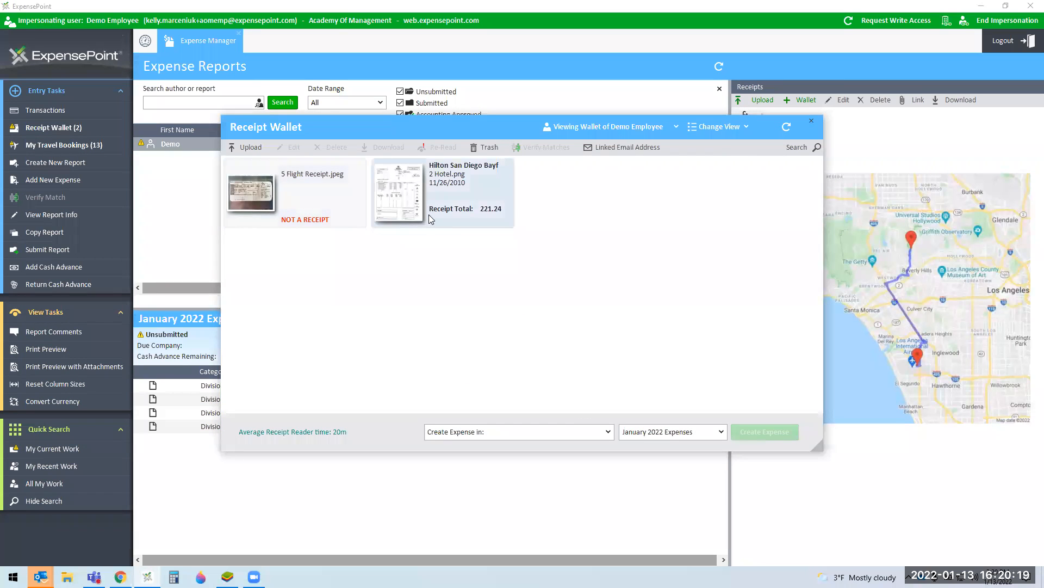
{"action": "left_click", "coordinate": [412, 210]}
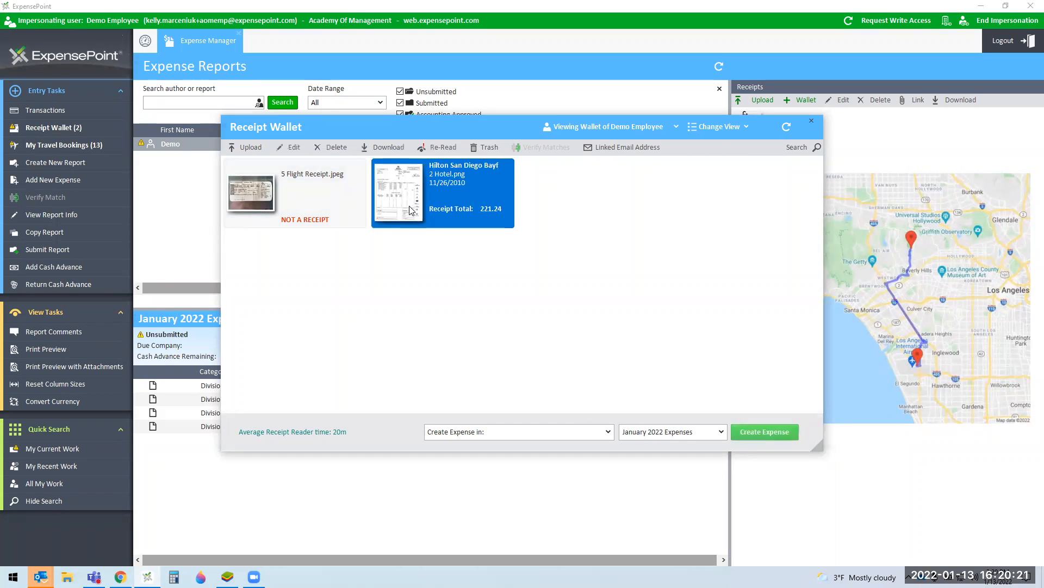
{"action": "mouse_move", "coordinate": [411, 210]}
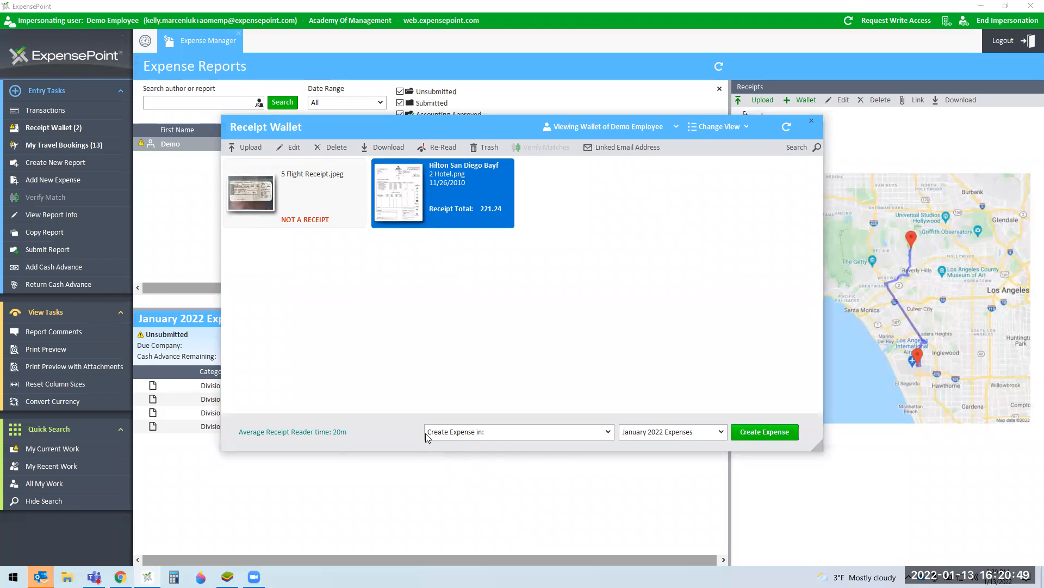
{"action": "left_click", "coordinate": [743, 434]}
{"action": "left_click", "coordinate": [508, 386]}
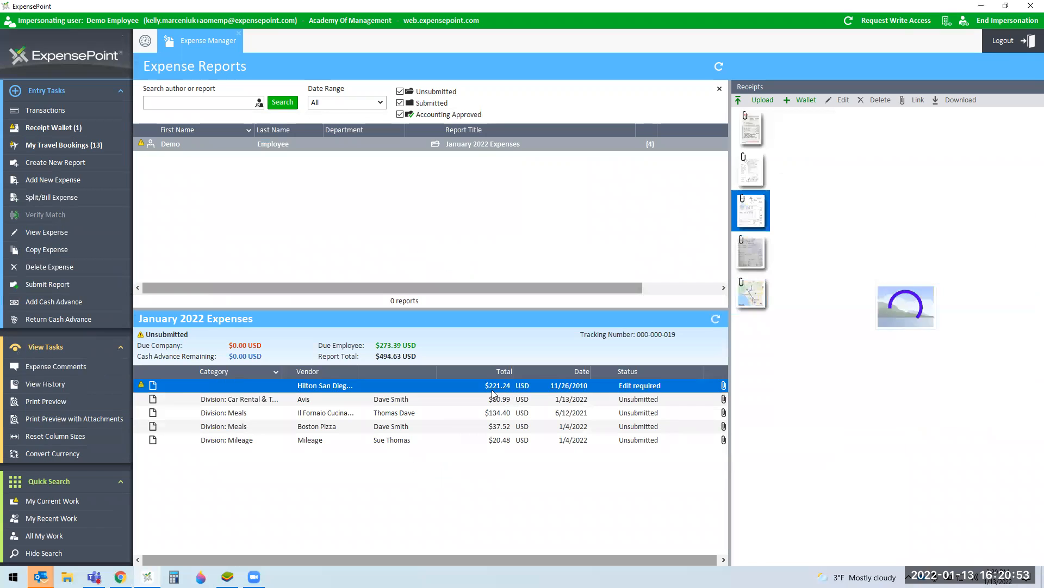
Step: Open the Hilton expense and set its category to Division: Lodging/Hotel
{"action": "double_click", "coordinate": [504, 390]}
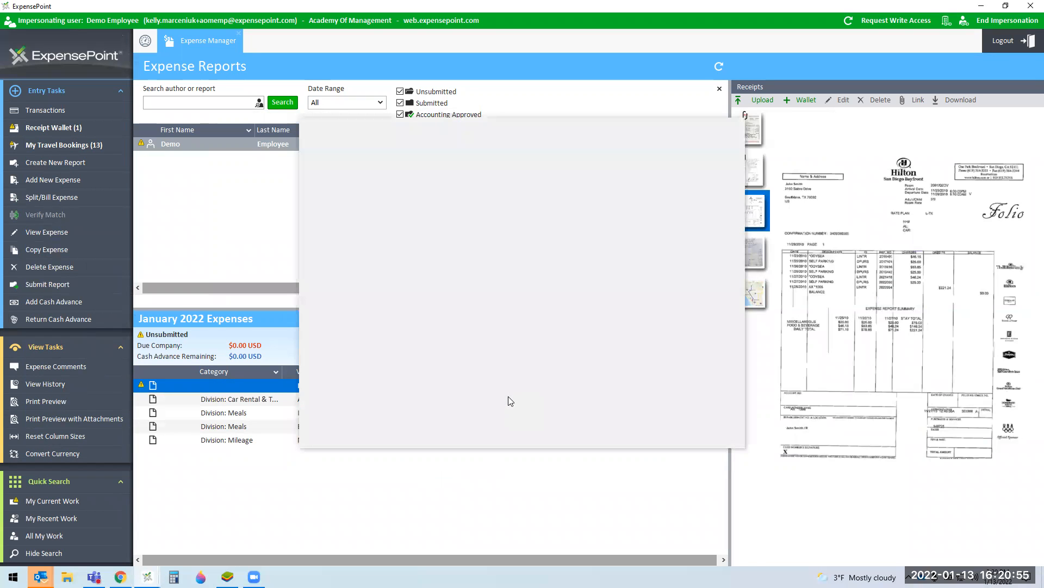
{"action": "left_click", "coordinate": [503, 210]}
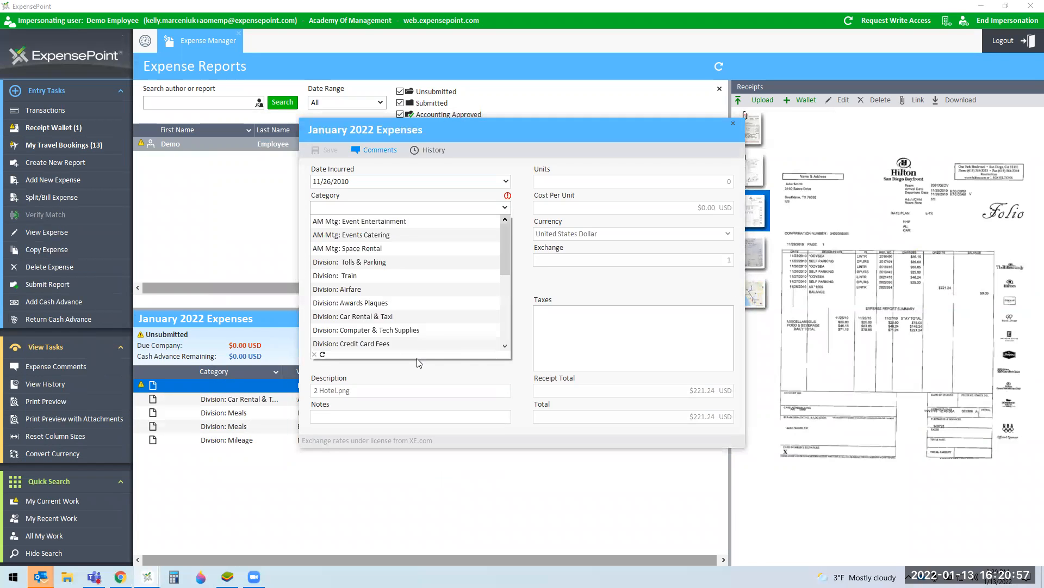
{"action": "scroll", "coordinate": [424, 301], "scroll_direction": "down", "scroll_amount": 3}
{"action": "scroll", "coordinate": [424, 301], "scroll_direction": "down", "scroll_amount": 1}
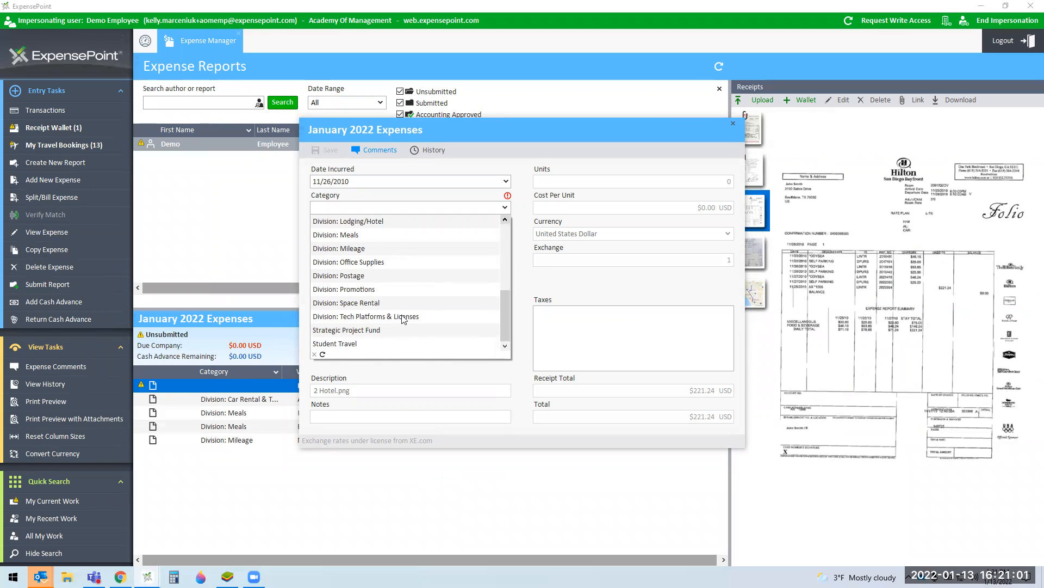
{"action": "left_click", "coordinate": [387, 222]}
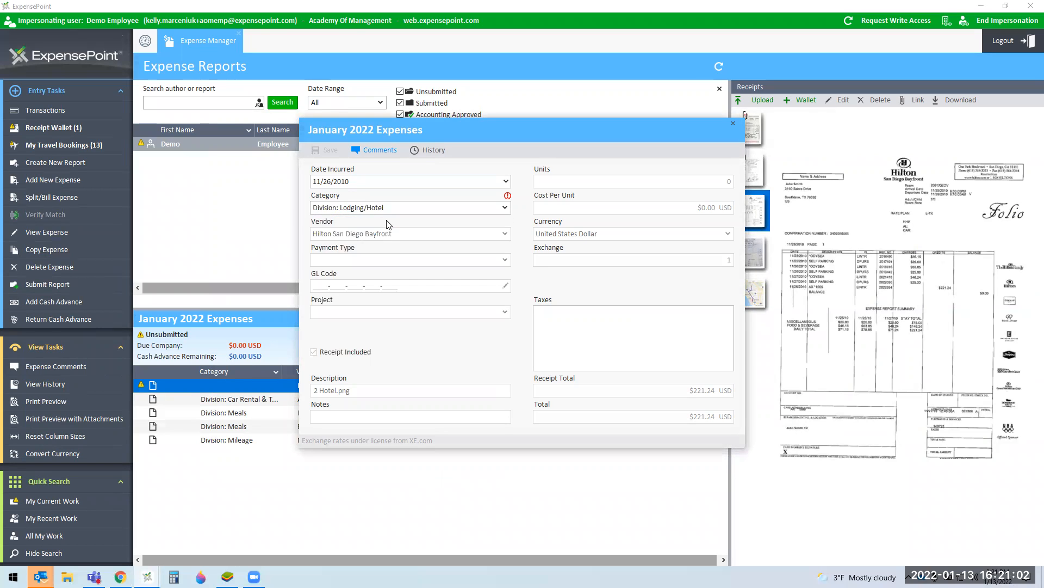
Step: Set GL department 01, choose the volunteer, enter 2 nights stayed, and save
{"action": "left_click", "coordinate": [505, 285]}
{"action": "left_click", "coordinate": [484, 350]}
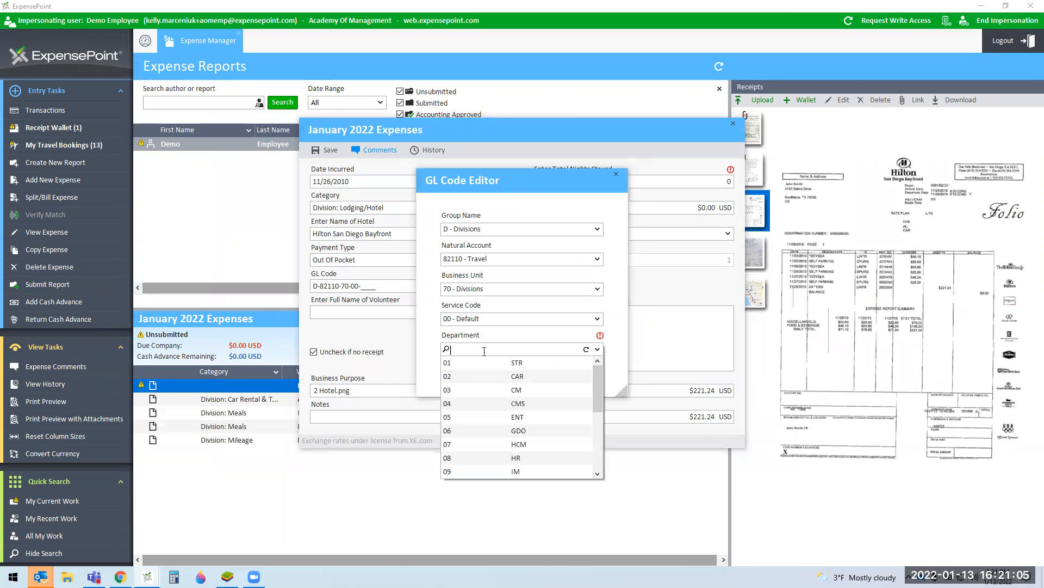
{"action": "left_click", "coordinate": [480, 365]}
{"action": "left_click", "coordinate": [532, 380]}
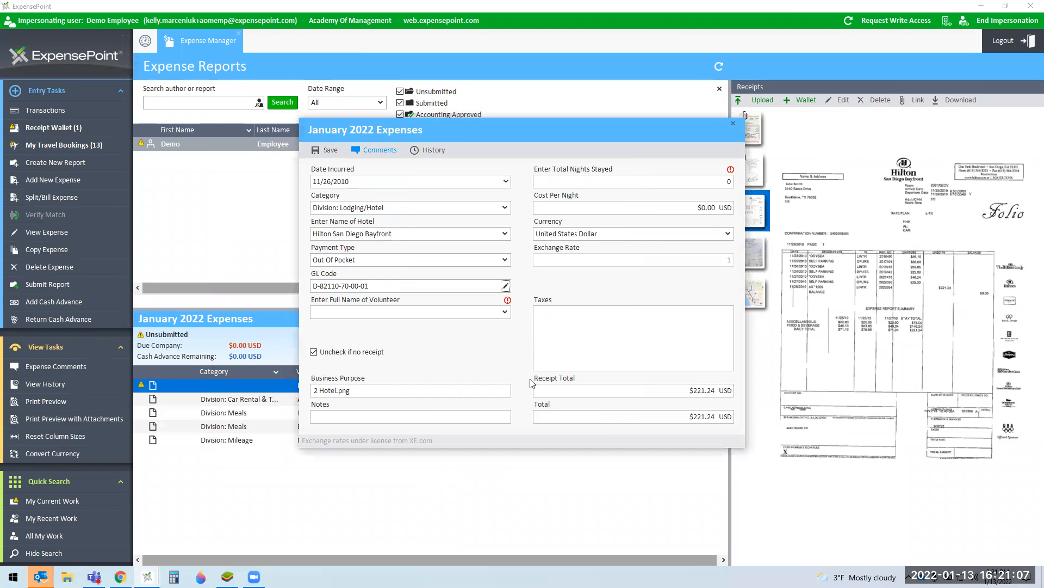
{"action": "left_click", "coordinate": [505, 313]}
{"action": "left_click", "coordinate": [395, 336]}
{"action": "left_click", "coordinate": [707, 185]}
{"action": "type", "text": "2"}
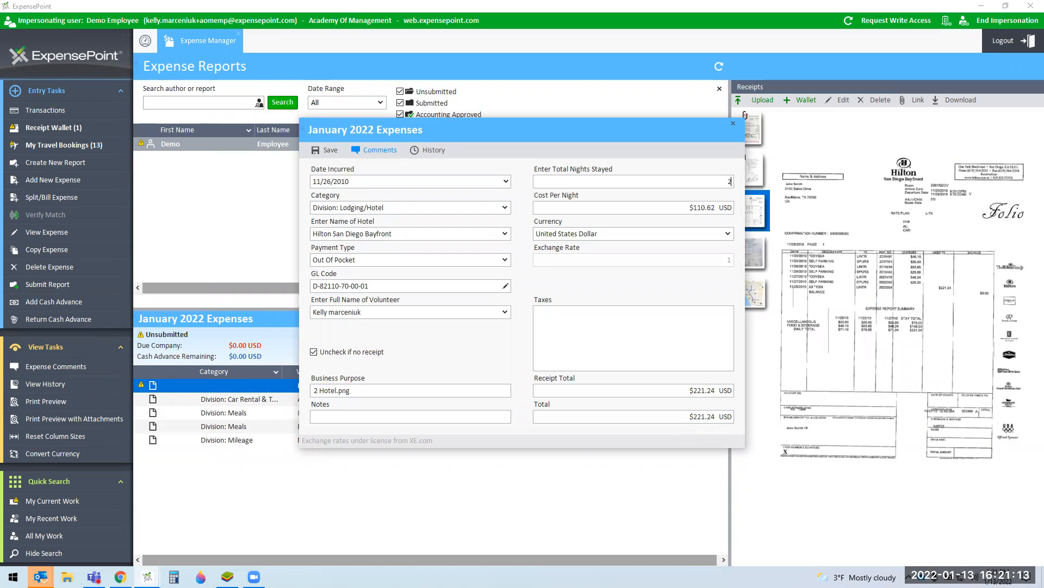
{"action": "left_click", "coordinate": [329, 151]}
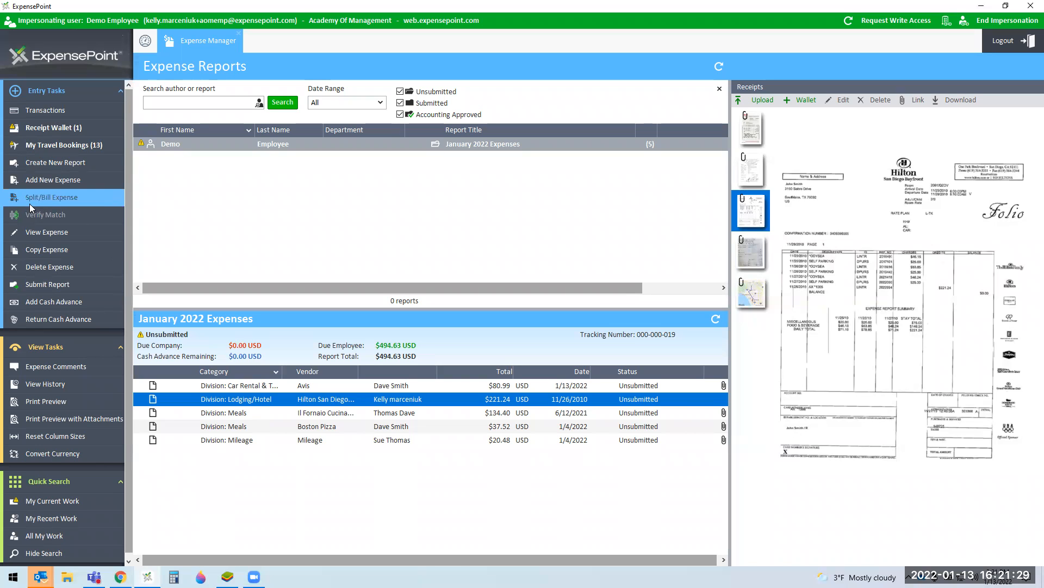
Step: Start a split on the Hilton expense with a total of 21.24, categorised as Tolls & Parking
{"action": "left_click", "coordinate": [58, 203]}
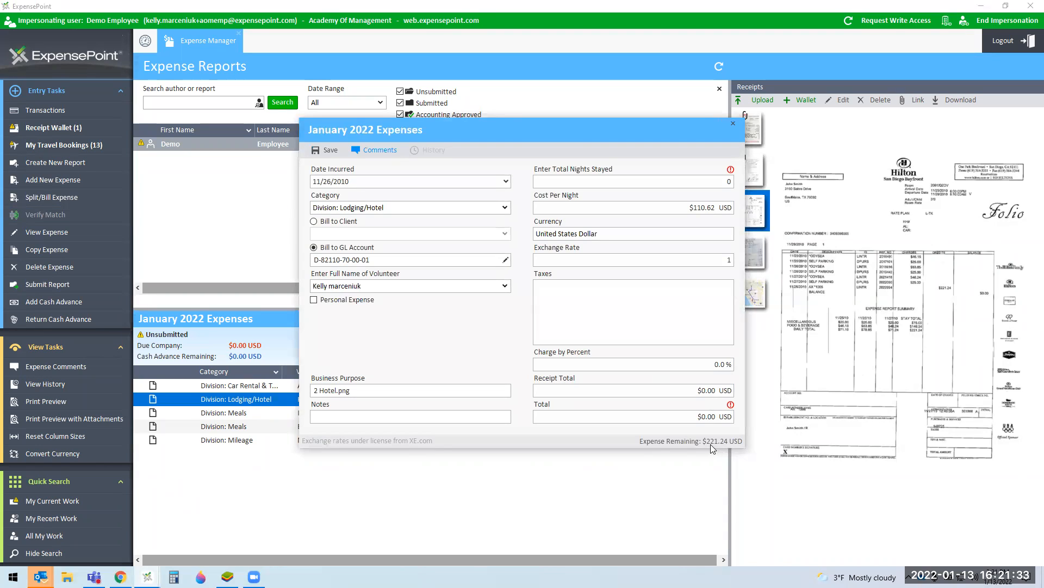
{"action": "left_click", "coordinate": [714, 416]}
{"action": "type", "text": "21.24"}
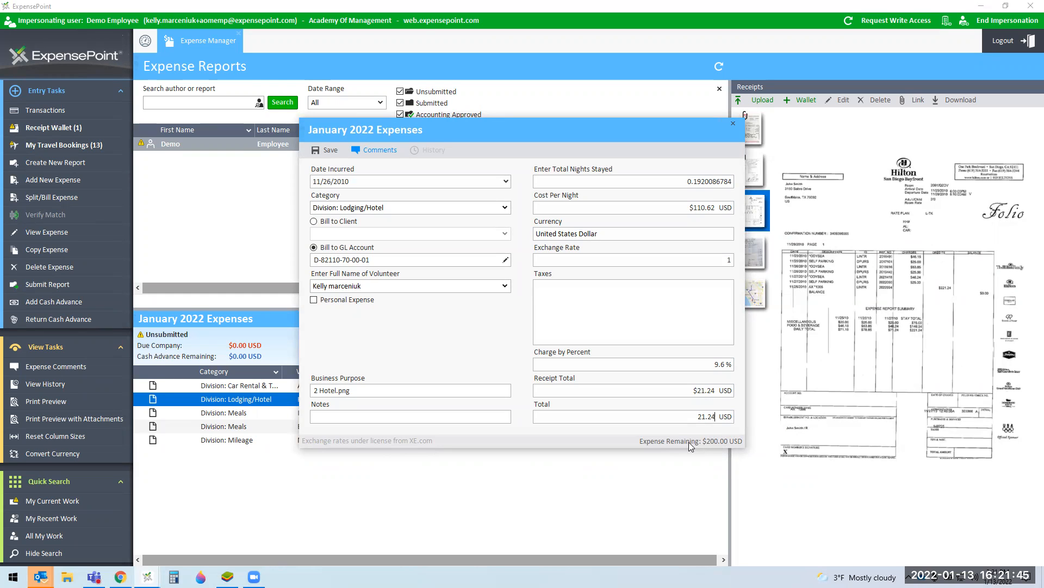
{"action": "left_click", "coordinate": [415, 209]}
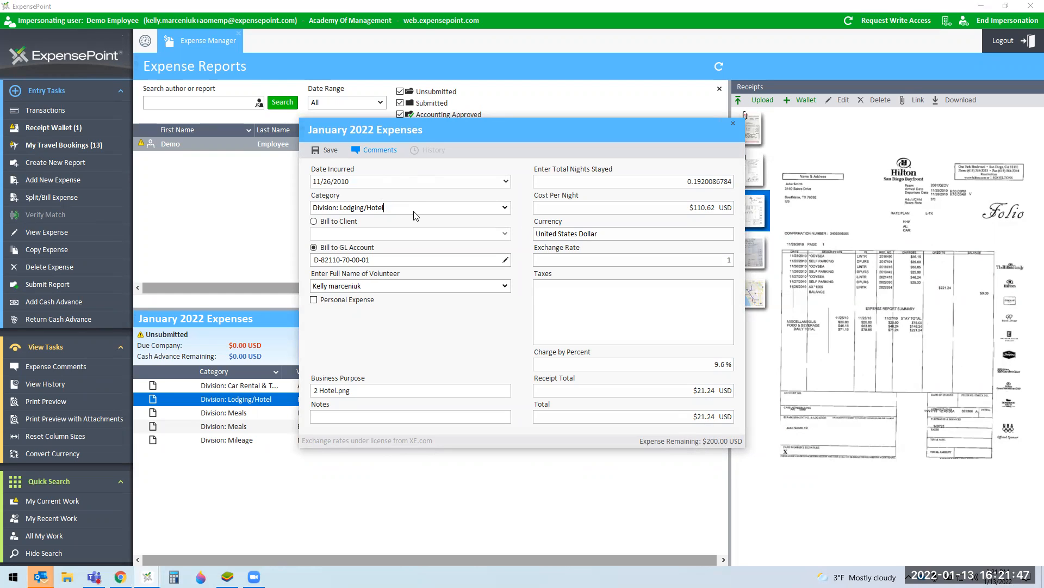
{"action": "left_click", "coordinate": [505, 212]}
{"action": "scroll", "coordinate": [456, 279], "scroll_direction": "down", "scroll_amount": 1}
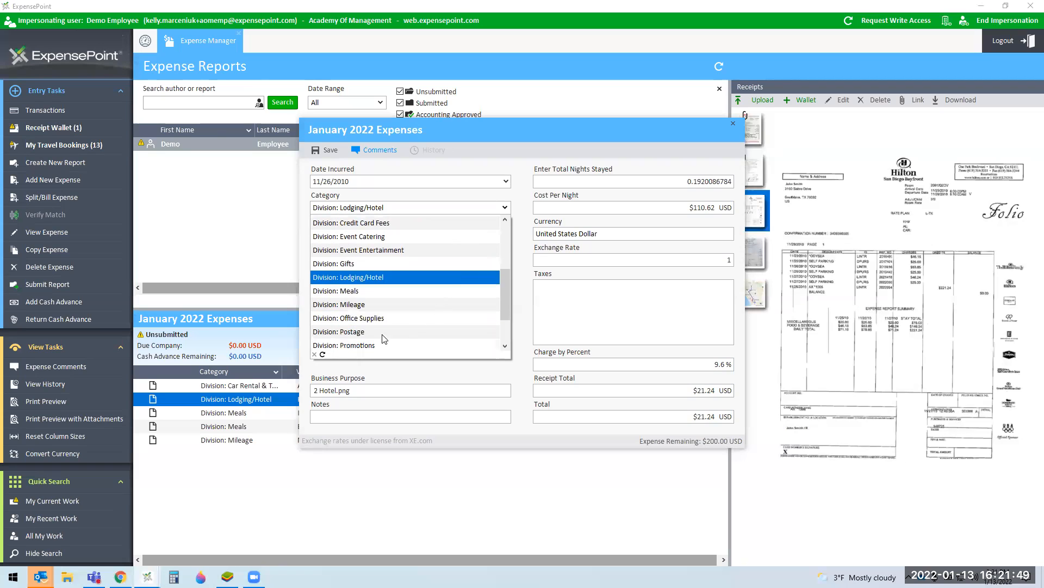
{"action": "scroll", "coordinate": [388, 312], "scroll_direction": "down", "scroll_amount": 2}
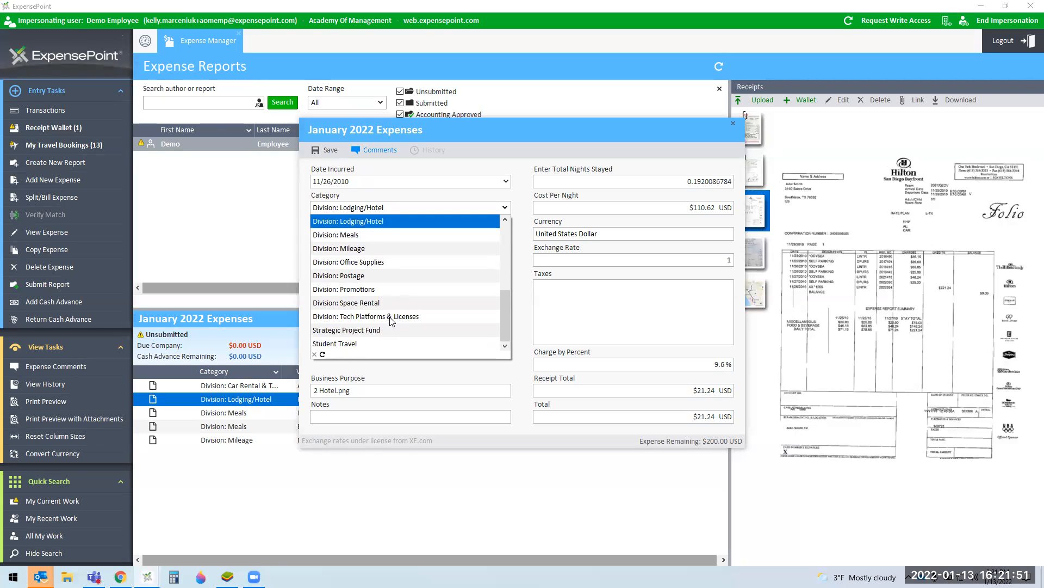
{"action": "scroll", "coordinate": [391, 315], "scroll_direction": "up", "scroll_amount": 5}
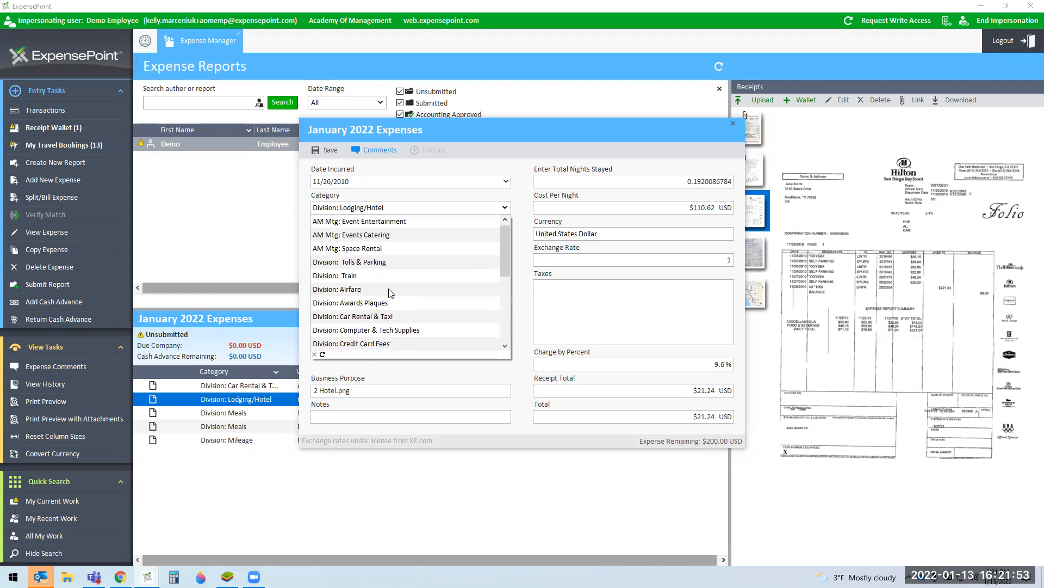
{"action": "left_click", "coordinate": [395, 262]}
Step: Set the split's GL department to 01 - STR, save it, and reselect the Hilton expense
{"action": "left_click", "coordinate": [505, 259]}
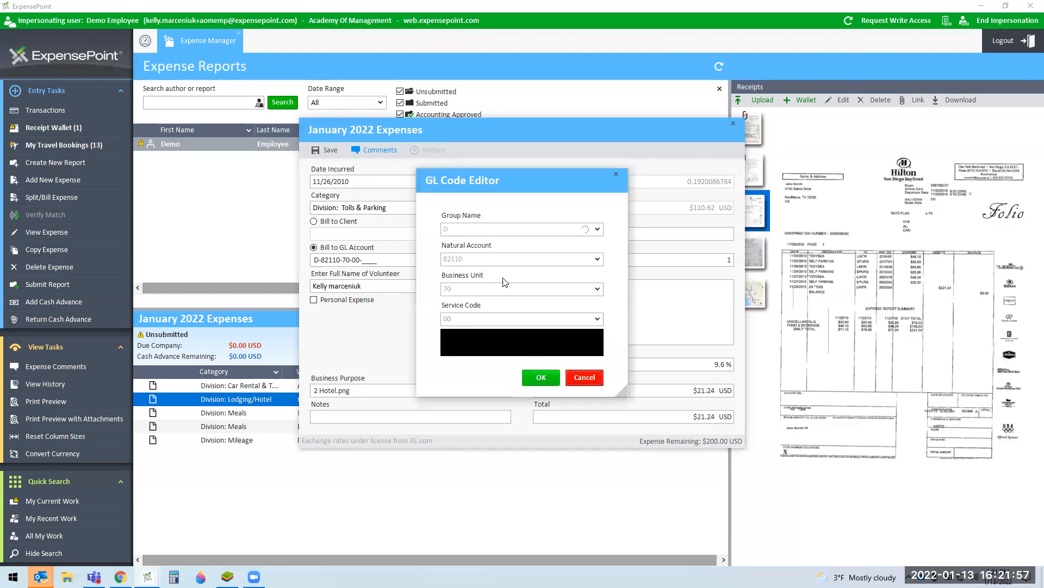
{"action": "left_click", "coordinate": [483, 349]}
{"action": "left_click", "coordinate": [477, 364]}
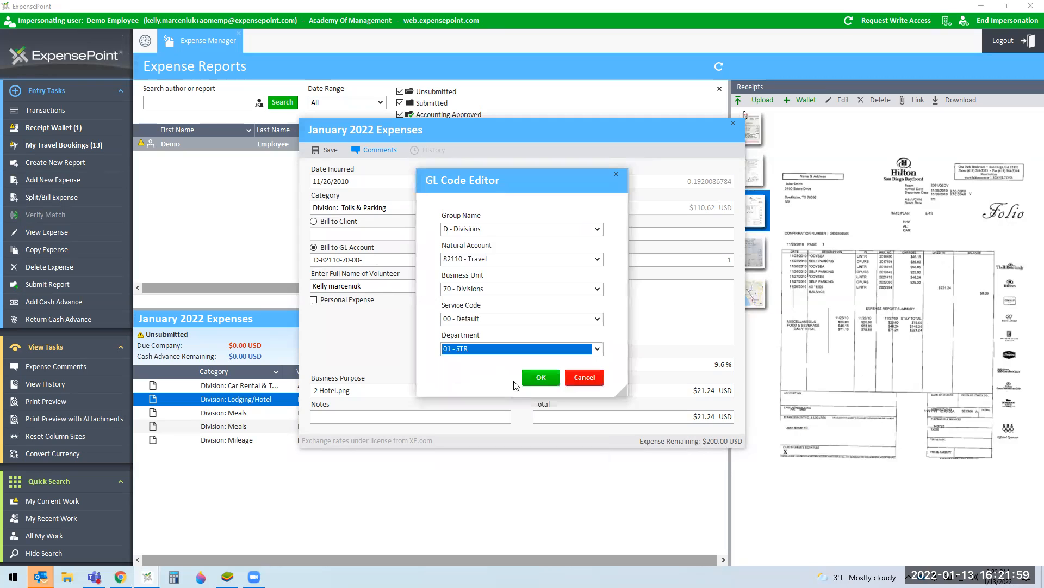
{"action": "left_click", "coordinate": [539, 380]}
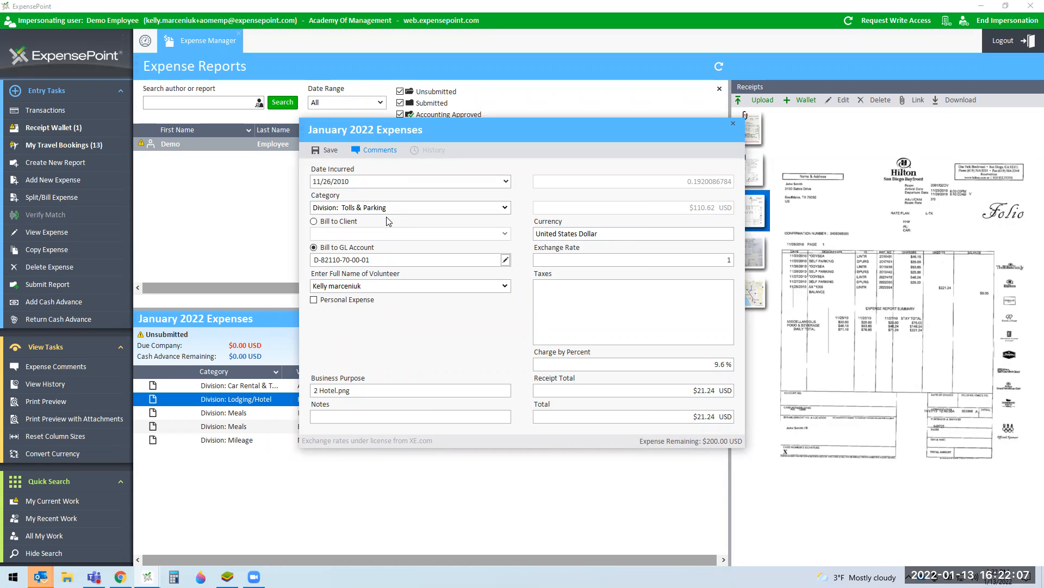
{"action": "left_click", "coordinate": [327, 151]}
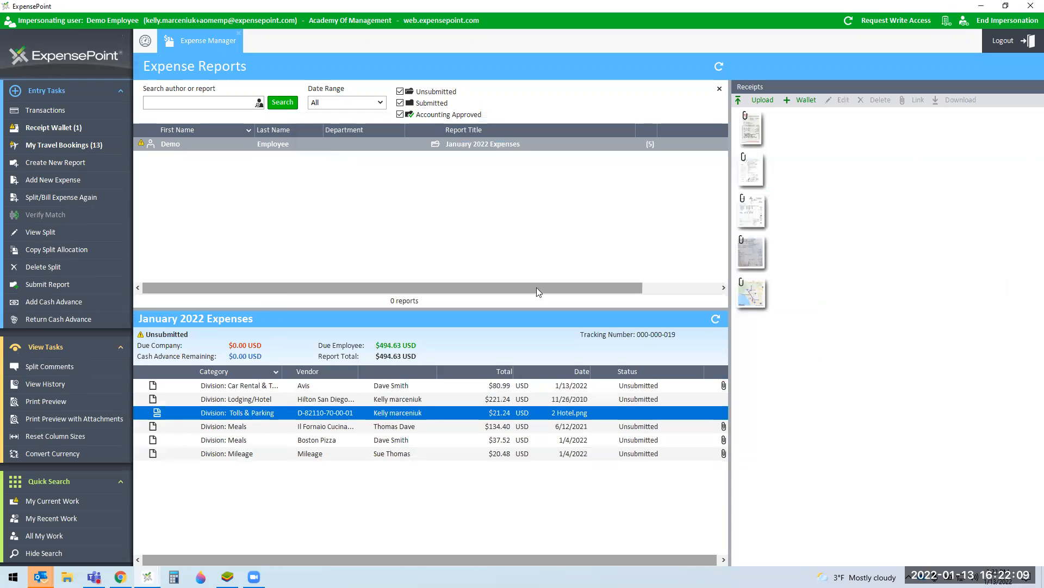
{"action": "left_click", "coordinate": [594, 529]}
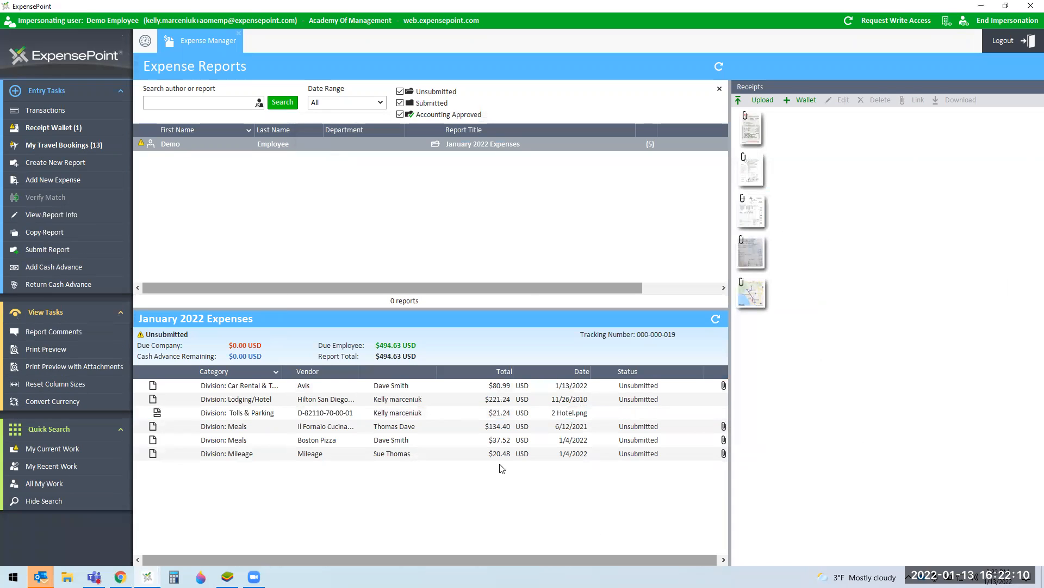
{"action": "left_click", "coordinate": [435, 405]}
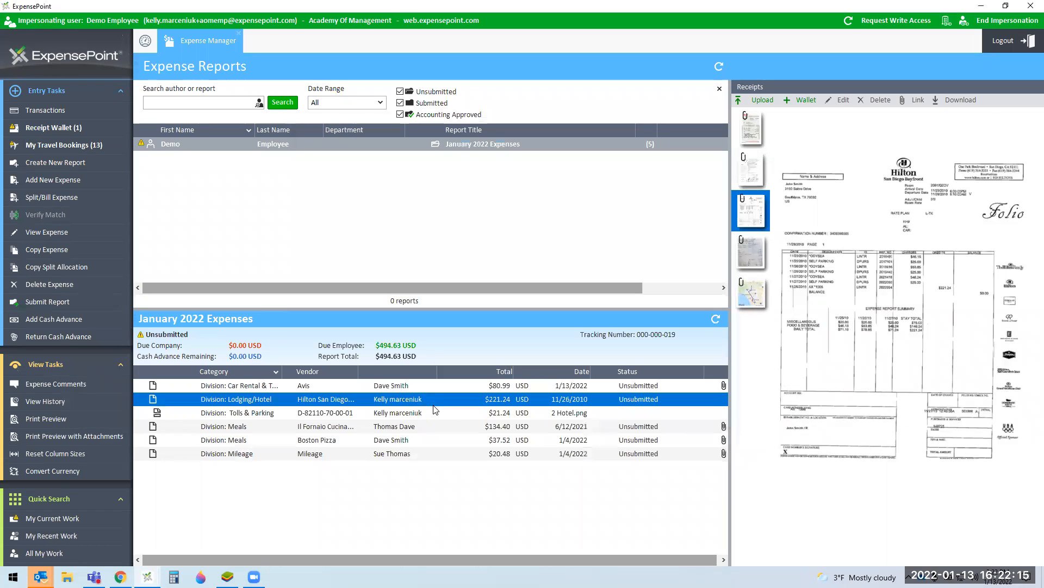
Step: Preview the report, checking the $200.00 lodging and $21.24 Tolls & Parking amounts and the Hilton detail
{"action": "left_click", "coordinate": [58, 428]}
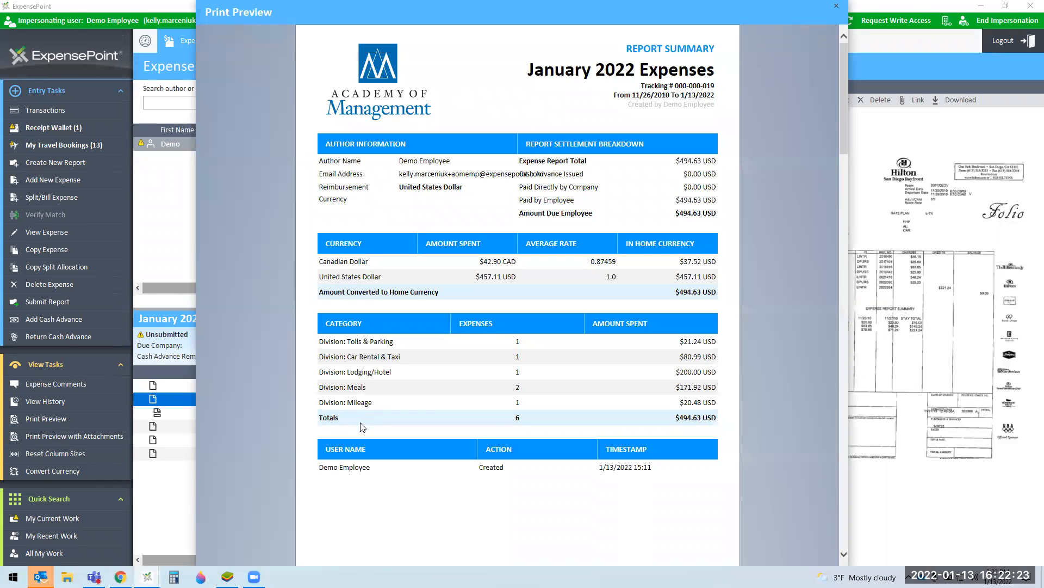
{"action": "left_click_drag", "start_coordinate": [717, 373], "coordinate": [668, 371]}
{"action": "left_click_drag", "start_coordinate": [716, 342], "coordinate": [679, 341]}
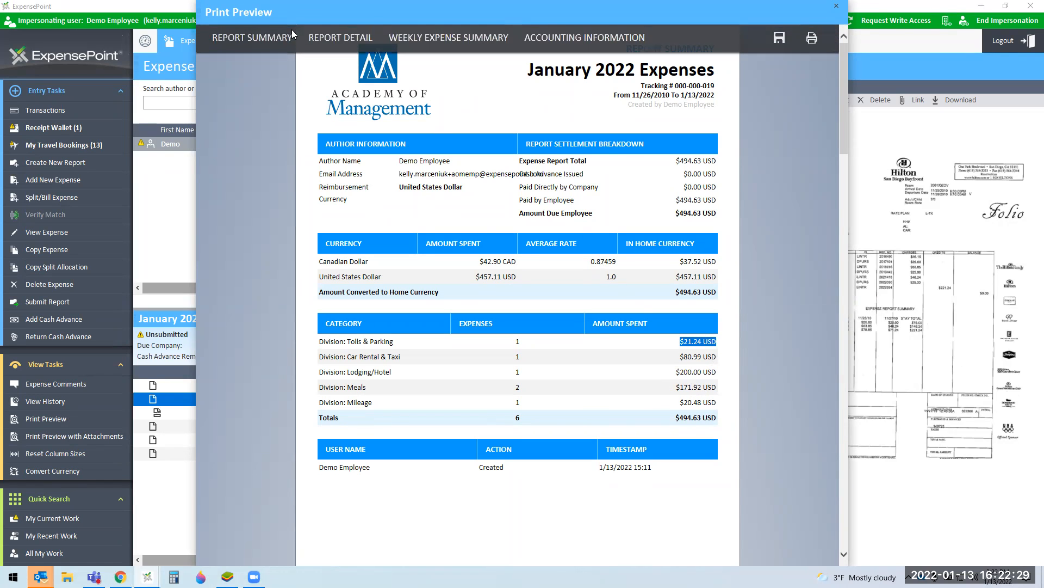
{"action": "left_click", "coordinate": [316, 47]}
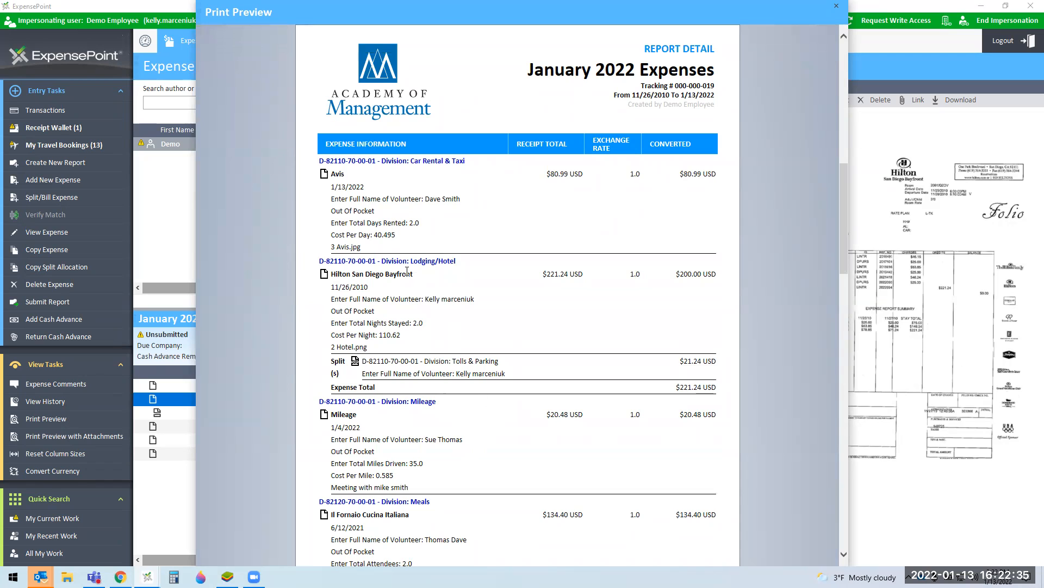
{"action": "left_click_drag", "start_coordinate": [361, 259], "coordinate": [736, 384]}
{"action": "left_click", "coordinate": [706, 325]}
Step: Close the preview, try a 200 split total on the Hilton expense, then discard it unsaved
{"action": "left_click", "coordinate": [837, 7]}
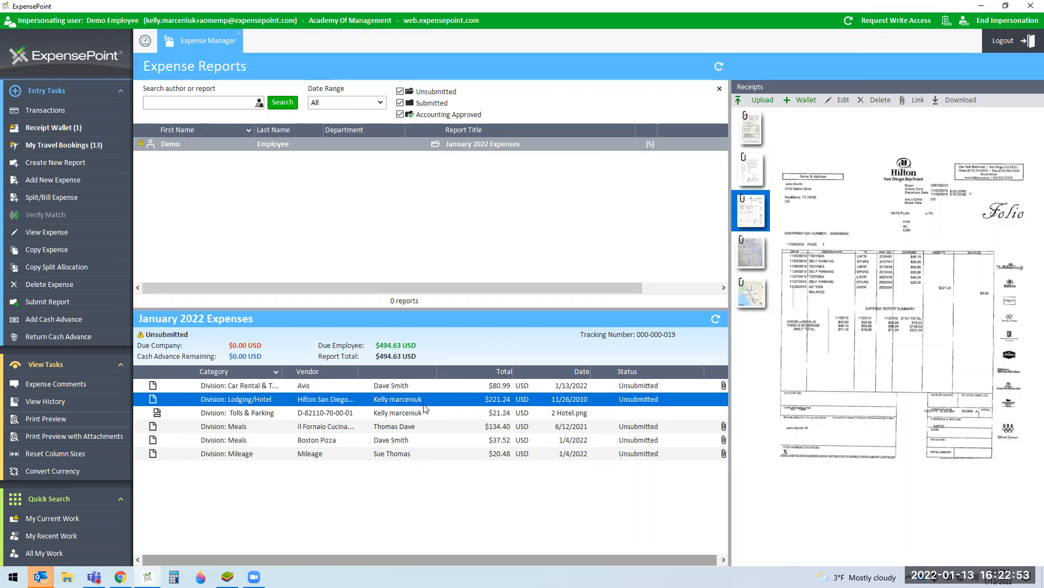
{"action": "left_click", "coordinate": [35, 202]}
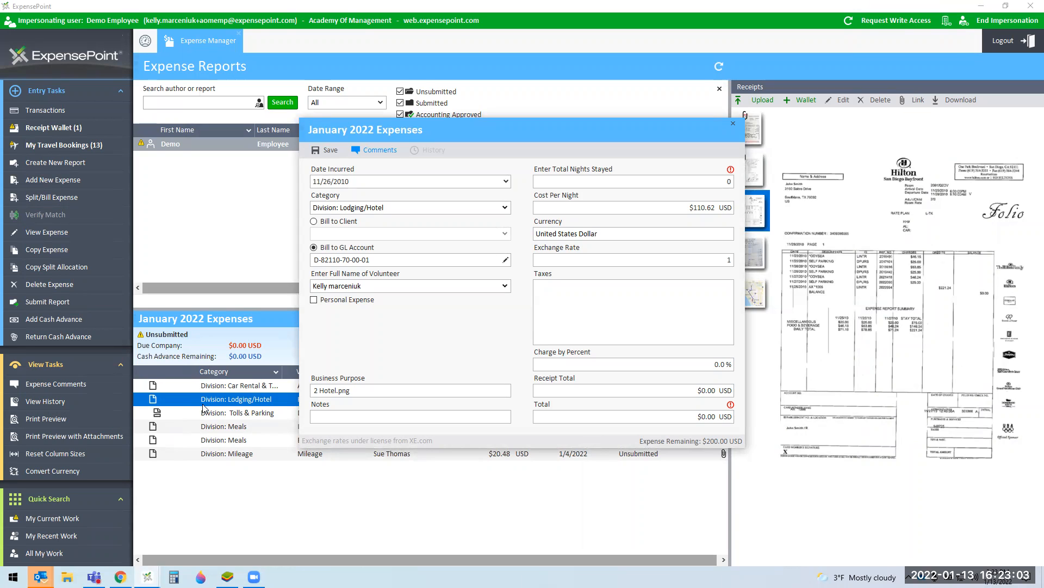
{"action": "left_click", "coordinate": [713, 415]}
{"action": "type", "text": "200"}
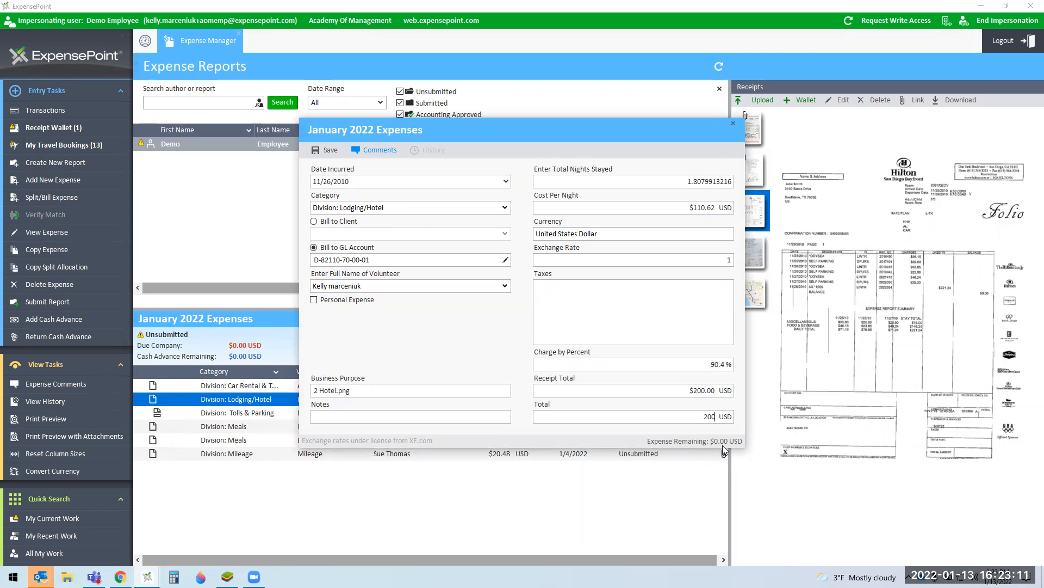
{"action": "left_click", "coordinate": [738, 124]}
{"action": "left_click", "coordinate": [518, 311]}
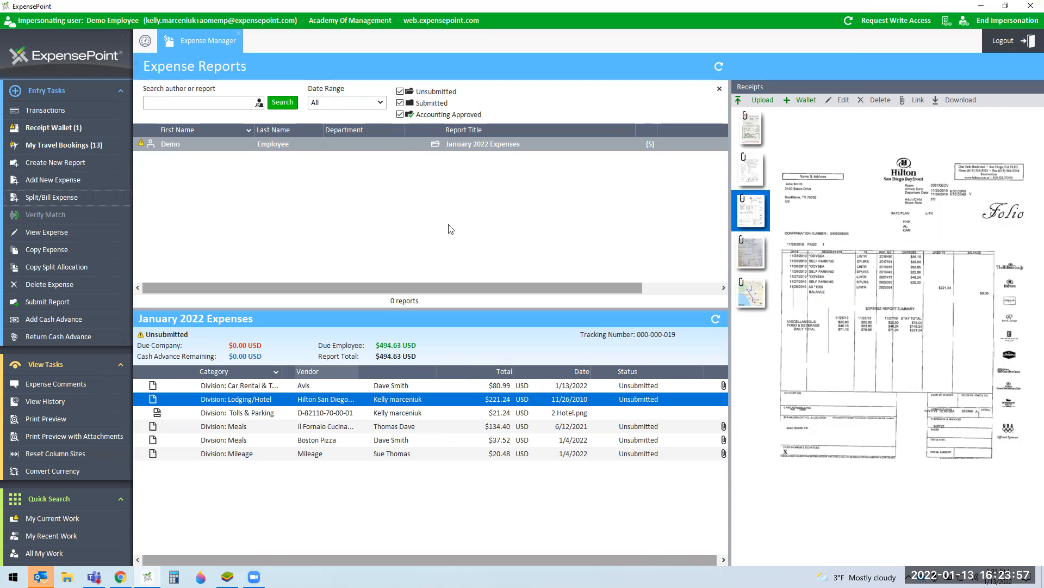
Step: Add 5 Flight Receipt.jpeg from the Receipt Wallet to the January 2022 Expenses report
{"action": "left_click", "coordinate": [405, 143]}
{"action": "left_click", "coordinate": [53, 127]}
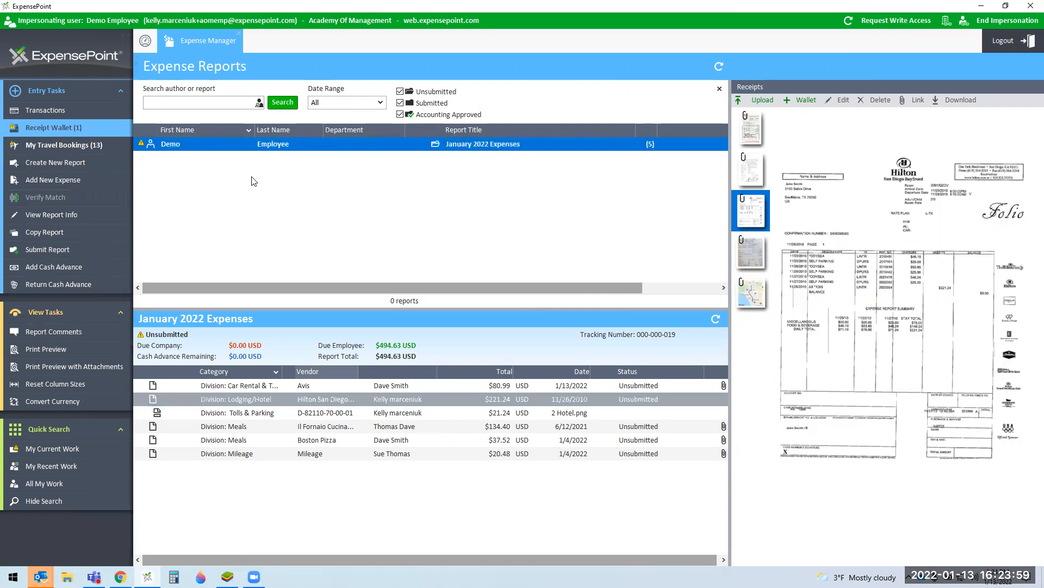
{"action": "left_click", "coordinate": [462, 433]}
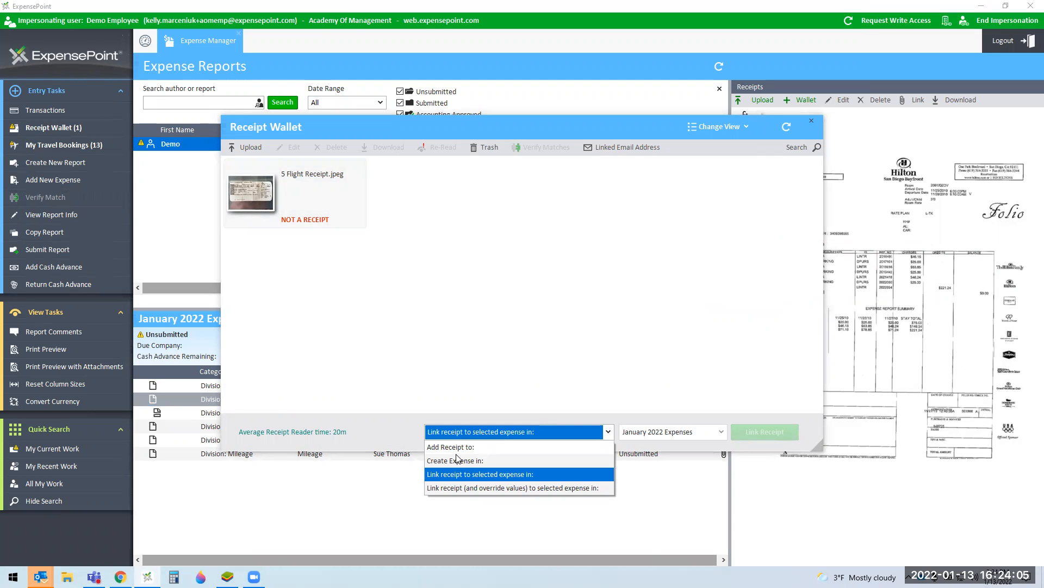
{"action": "left_click", "coordinate": [457, 447]}
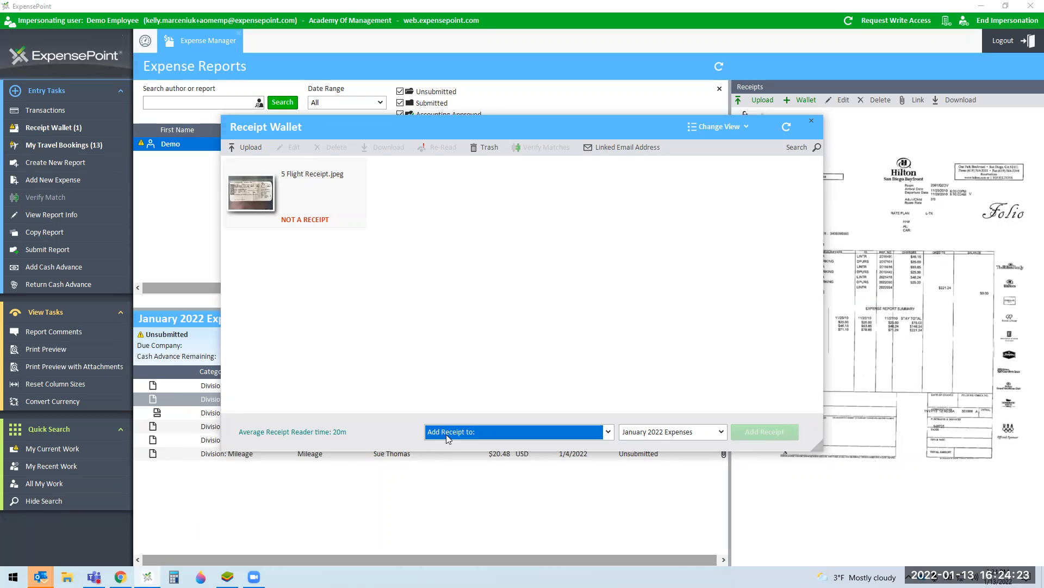
{"action": "left_click", "coordinate": [343, 206]}
{"action": "left_click", "coordinate": [765, 431]}
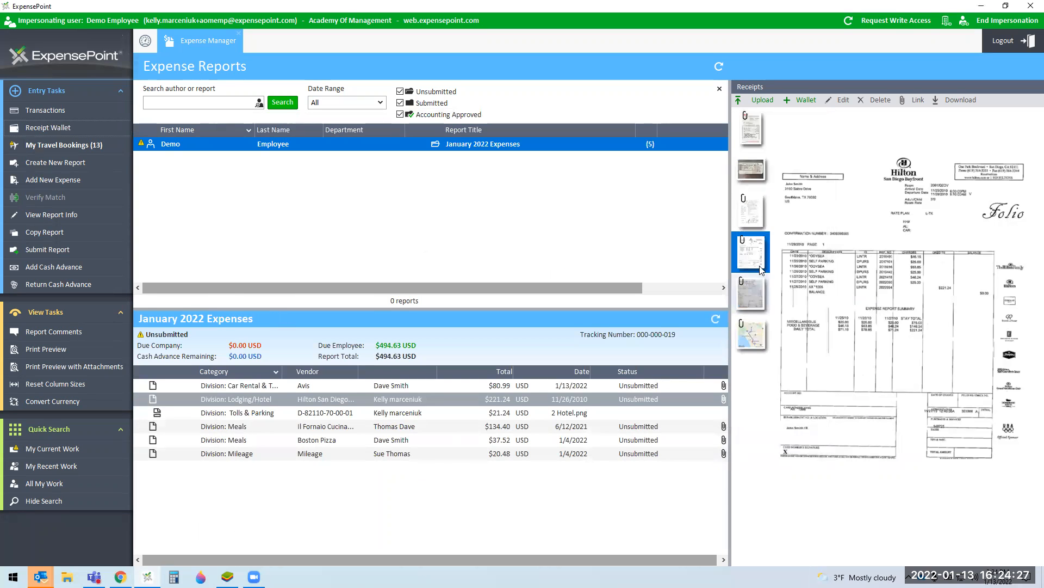
Step: Inspect the new flight receipt and the Boston Pizza expense's receipt, then reselect the boarding pass
{"action": "left_click", "coordinate": [750, 177]}
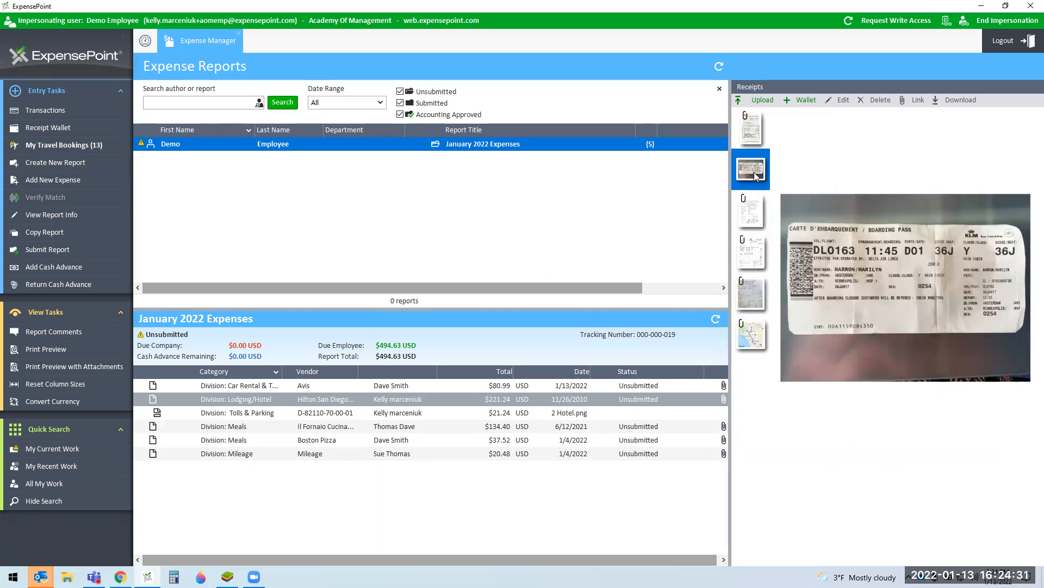
{"action": "left_click", "coordinate": [572, 535]}
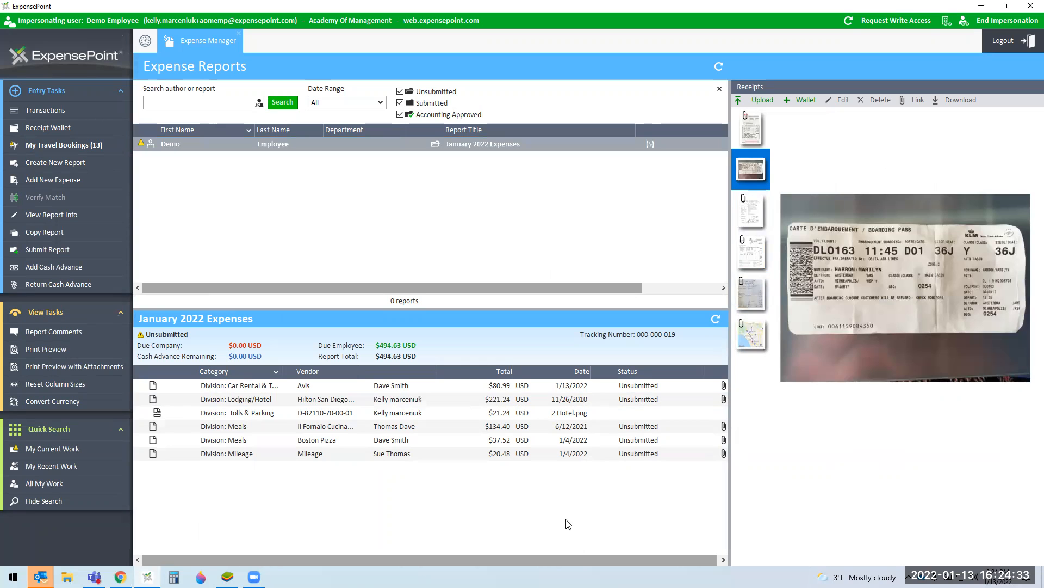
{"action": "left_click", "coordinate": [719, 439]}
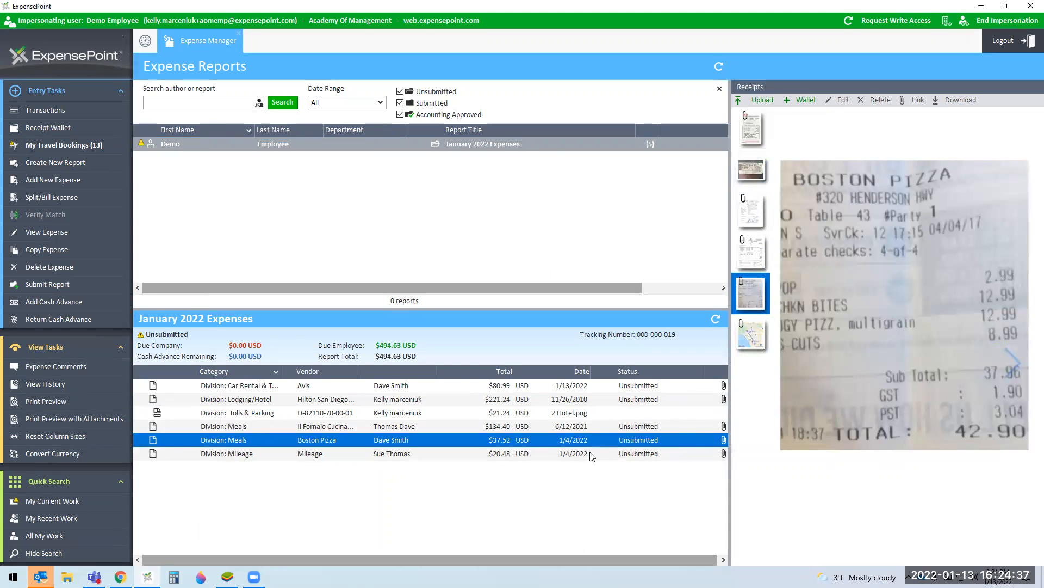
{"action": "left_click", "coordinate": [629, 514]}
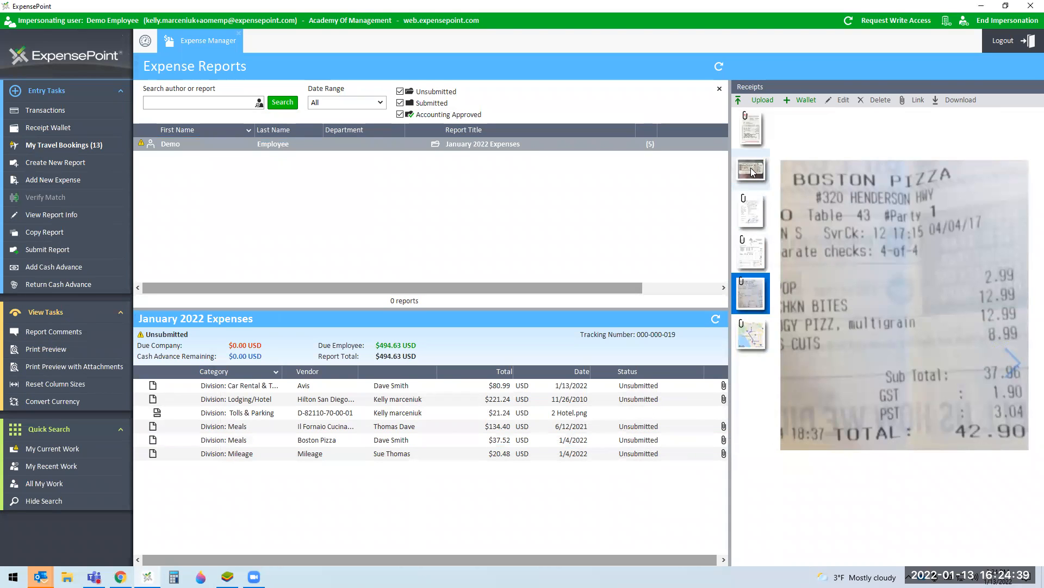
{"action": "left_click", "coordinate": [751, 171]}
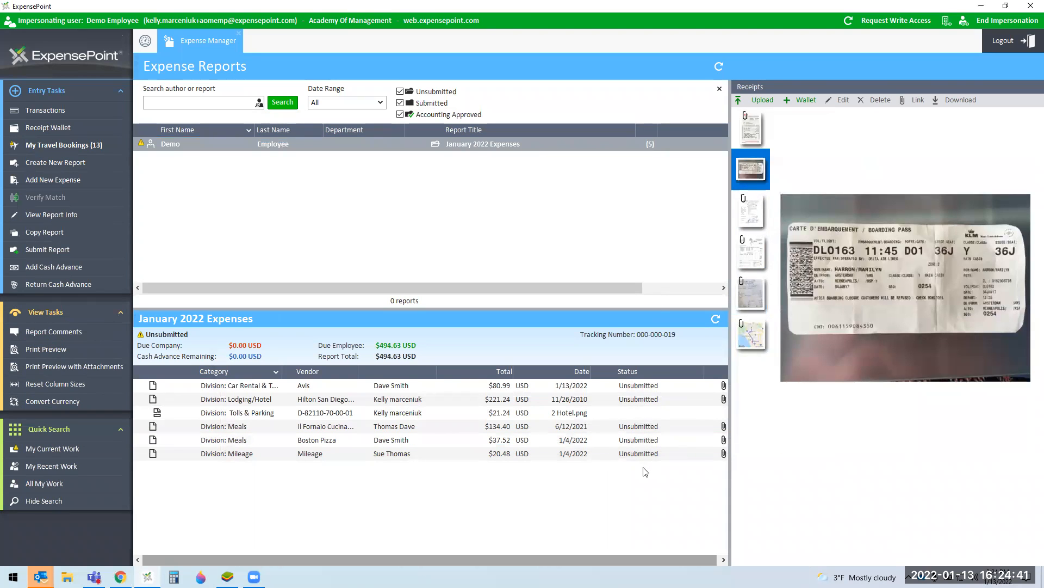
Step: Delete the boarding-pass receipt from the report and reopen the Receipt Wallet
{"action": "left_click", "coordinate": [877, 99]}
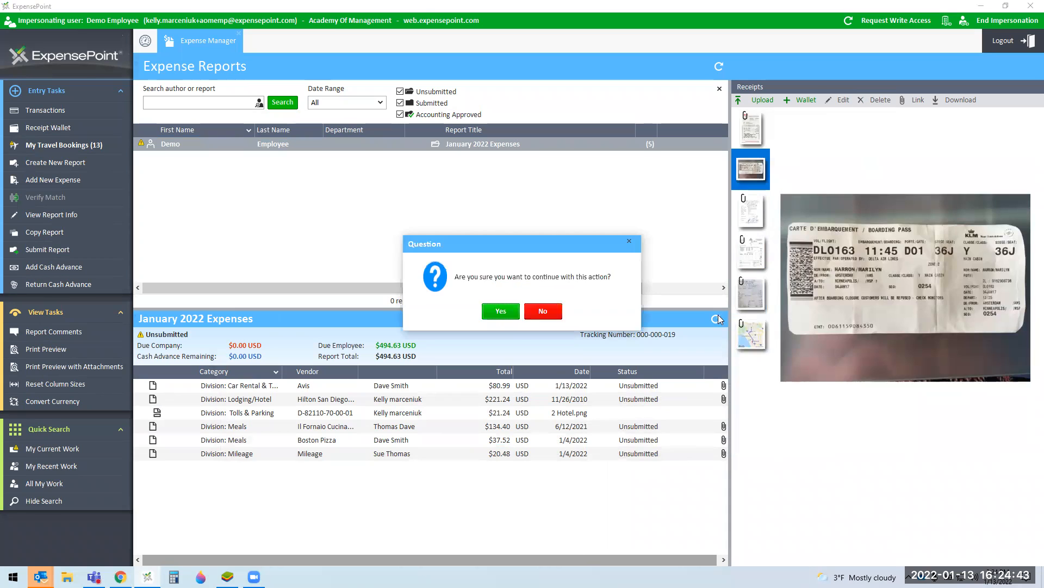
{"action": "left_click", "coordinate": [499, 308]}
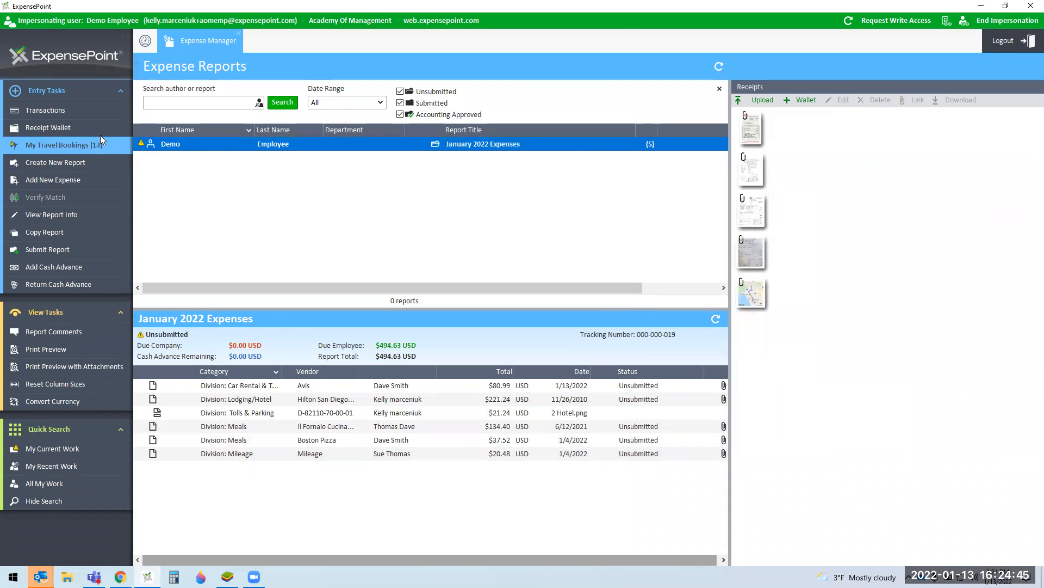
{"action": "left_click", "coordinate": [37, 130]}
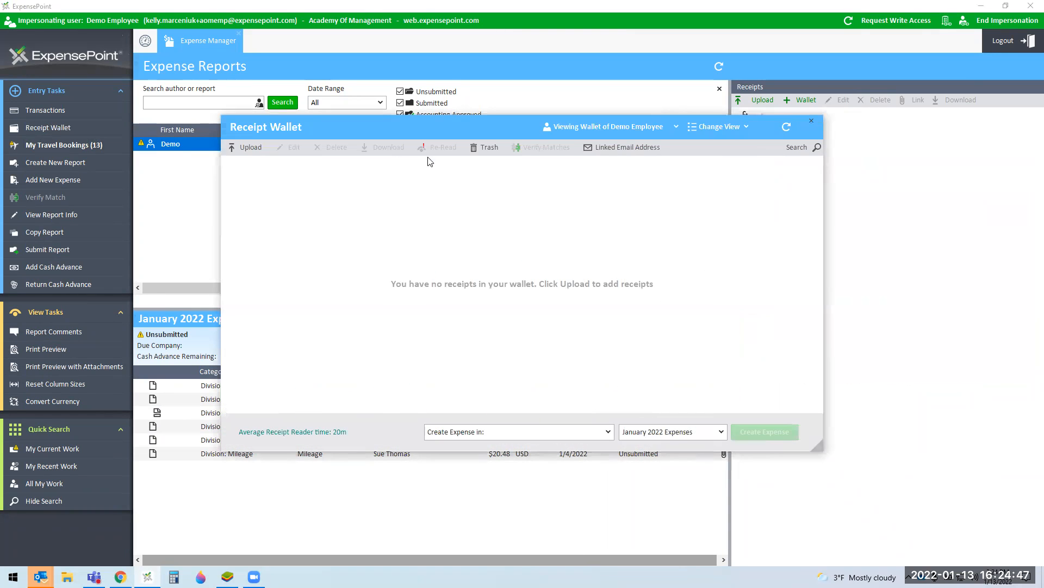
Step: Restore 5 Flight Receipt.jpeg and both Hilton hotel receipts from the wallet trash
{"action": "left_click", "coordinate": [492, 145]}
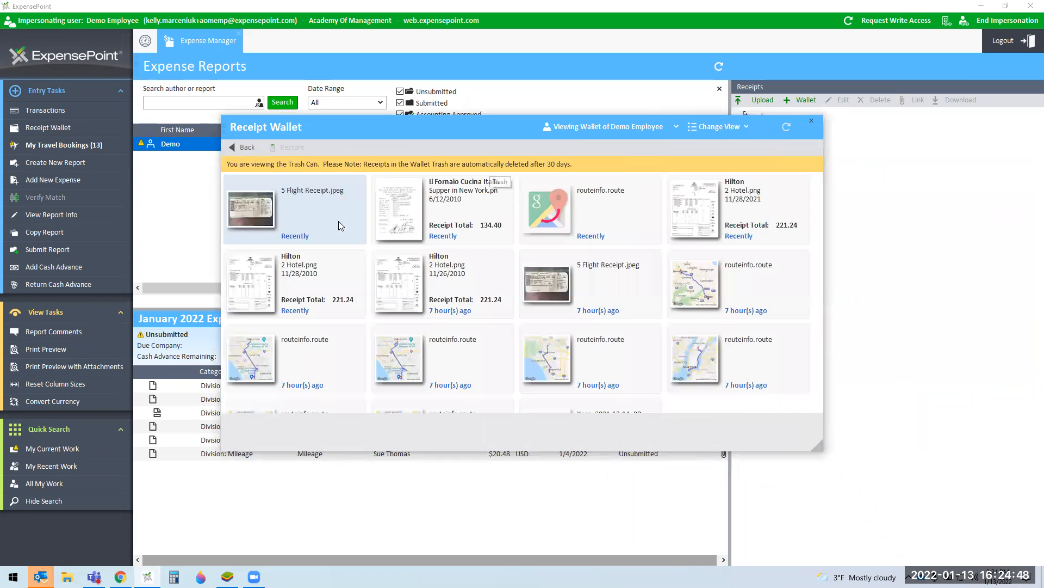
{"action": "left_click", "coordinate": [302, 219]}
{"action": "left_click", "coordinate": [304, 280], "text": "ctrl"}
{"action": "left_click", "coordinate": [481, 286], "text": "ctrl"}
{"action": "left_click", "coordinate": [250, 151]}
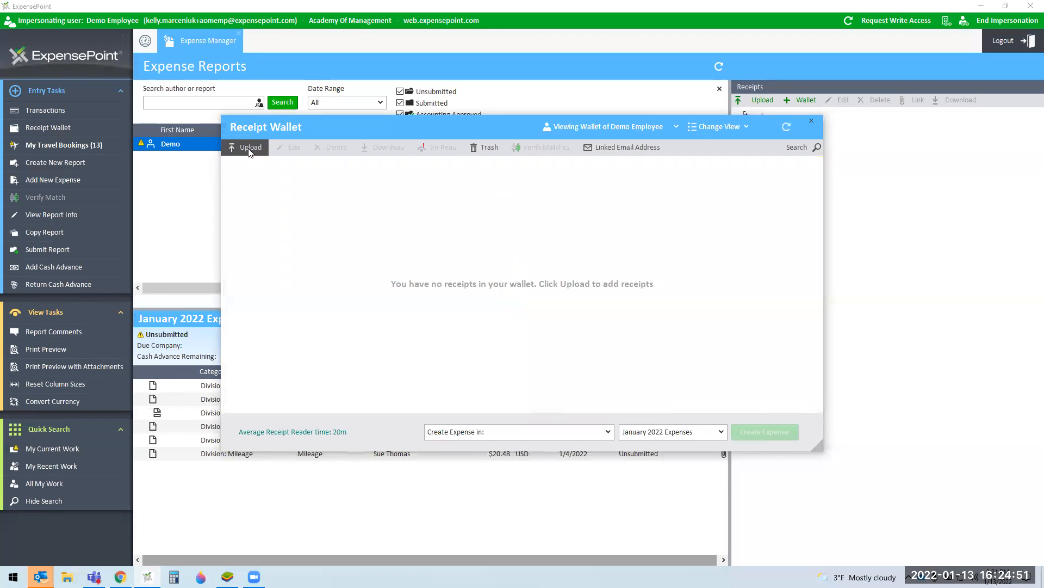
{"action": "left_click", "coordinate": [492, 146]}
{"action": "left_click", "coordinate": [284, 204]}
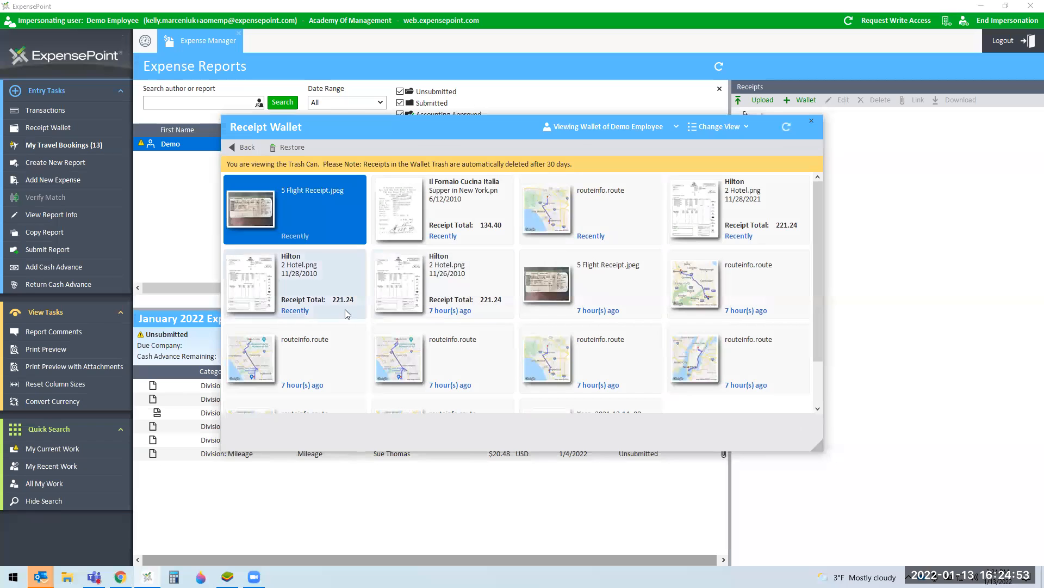
{"action": "left_click", "coordinate": [345, 309], "text": "ctrl"}
{"action": "left_click", "coordinate": [446, 289], "text": "ctrl"}
{"action": "left_click", "coordinate": [293, 148]}
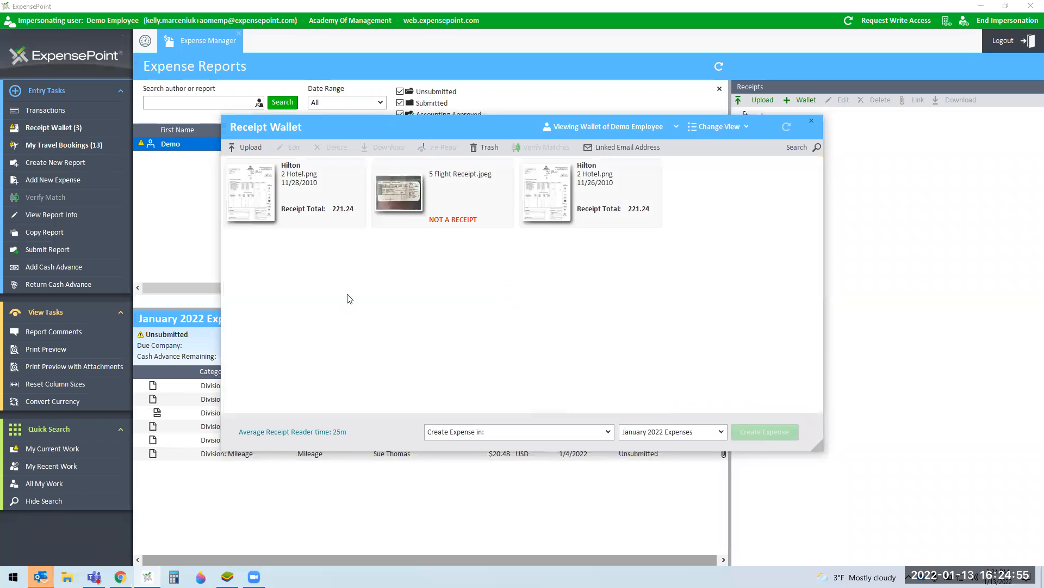
Step: Link 5 Flight Receipt.jpeg from the wallet to the Il Fornaio meals expense
{"action": "left_click", "coordinate": [328, 198]}
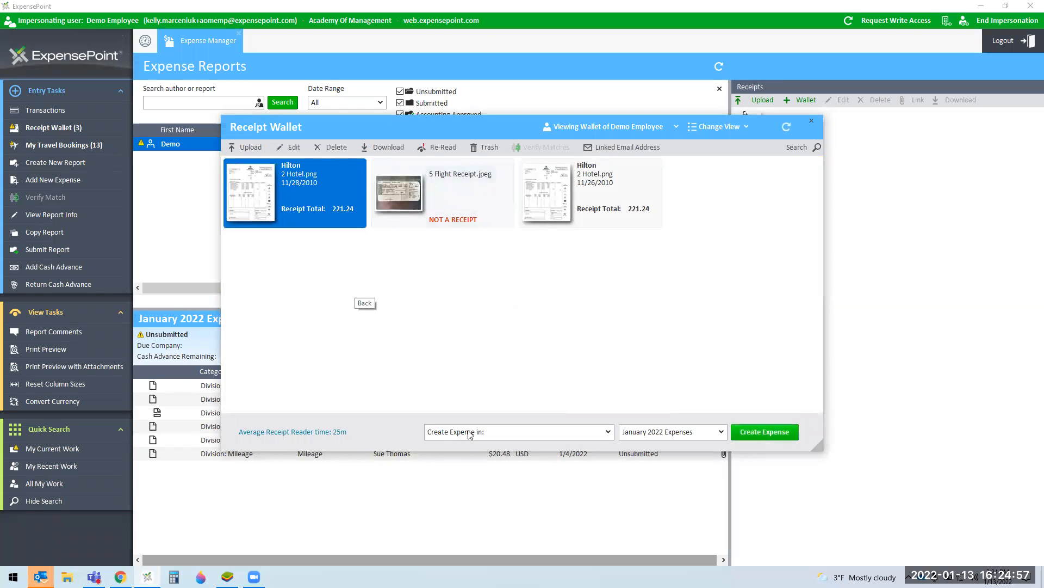
{"action": "left_click", "coordinate": [811, 120]}
{"action": "left_click", "coordinate": [431, 424]}
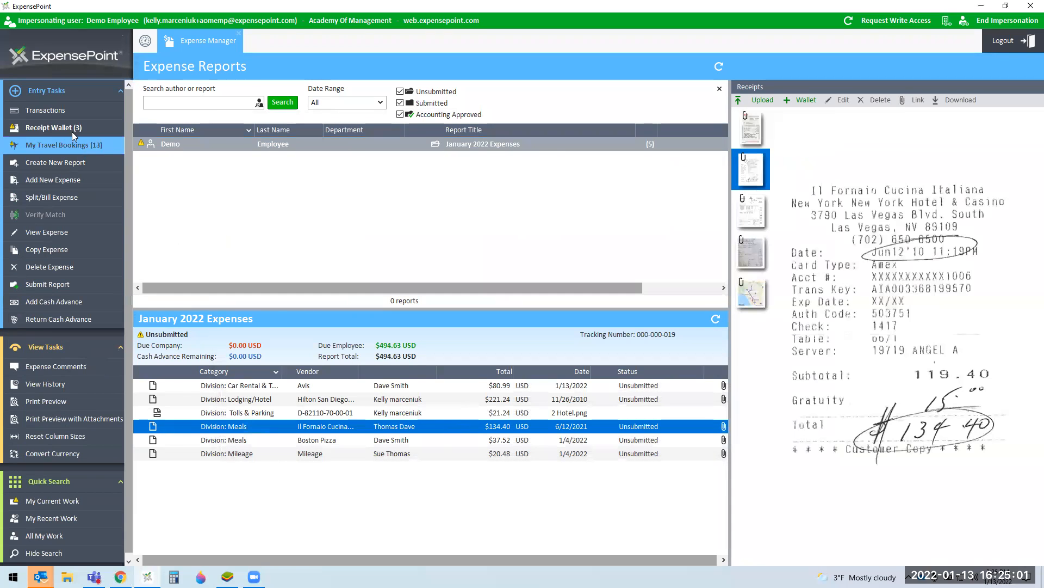
{"action": "left_click", "coordinate": [104, 128]}
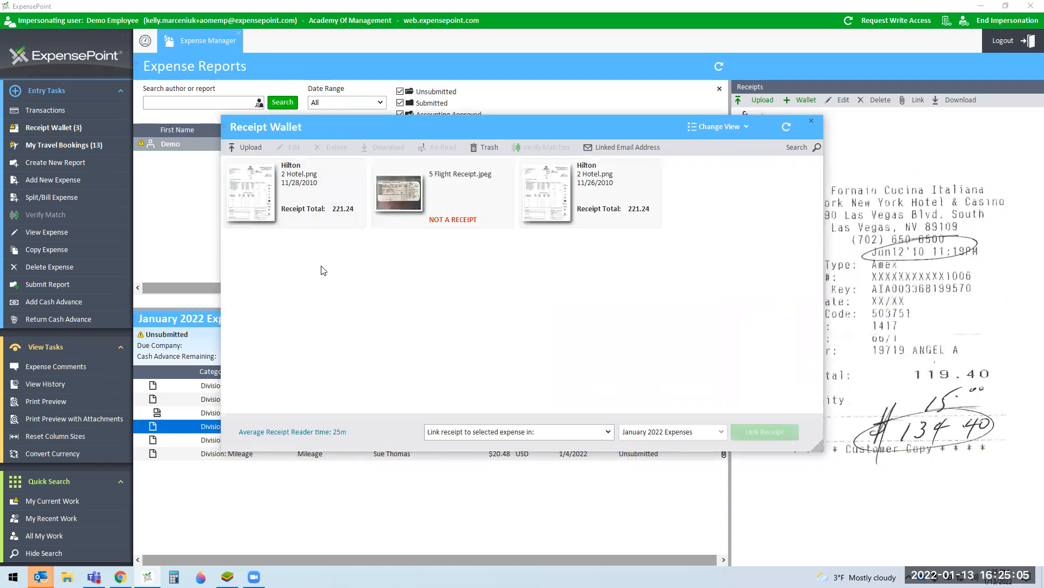
{"action": "left_click", "coordinate": [291, 221]}
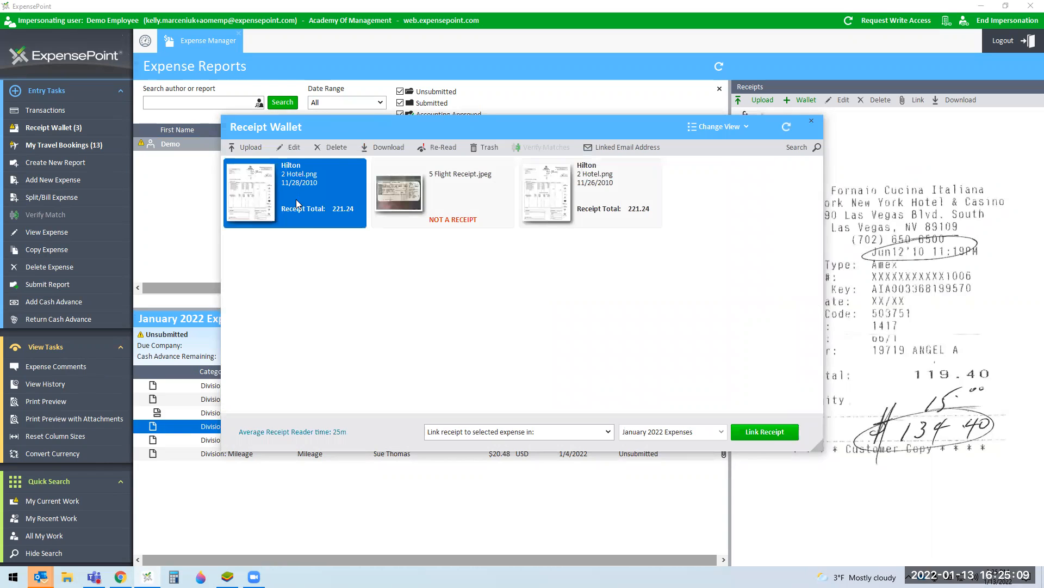
{"action": "left_click", "coordinate": [403, 207]}
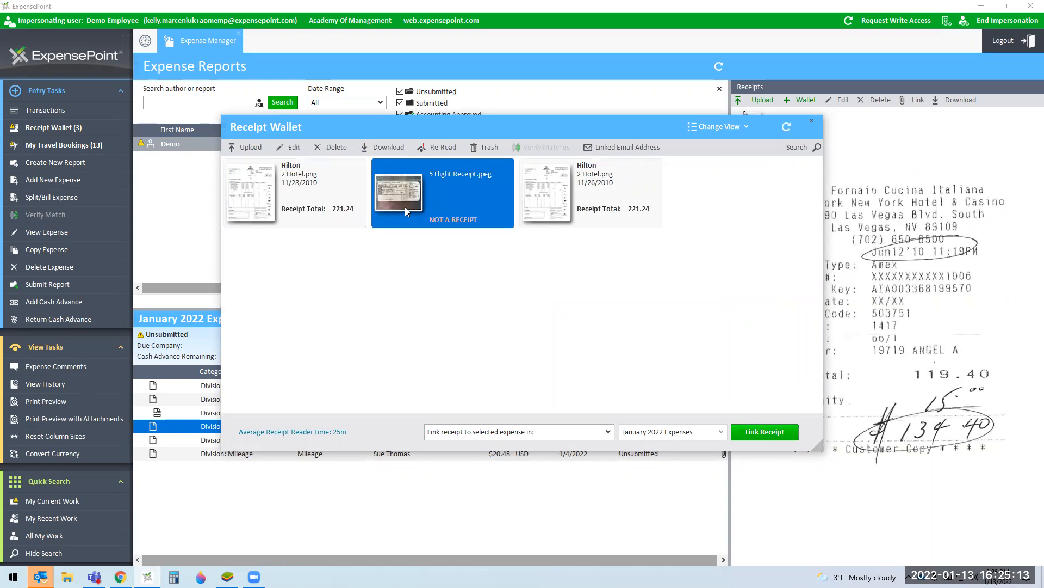
{"action": "left_click", "coordinate": [454, 434]}
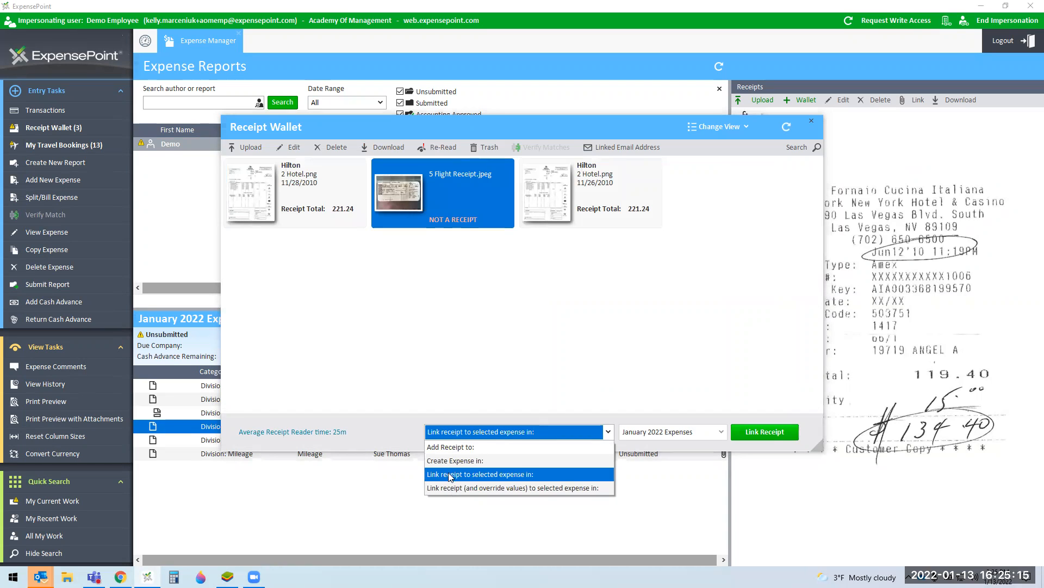
{"action": "left_click", "coordinate": [519, 476]}
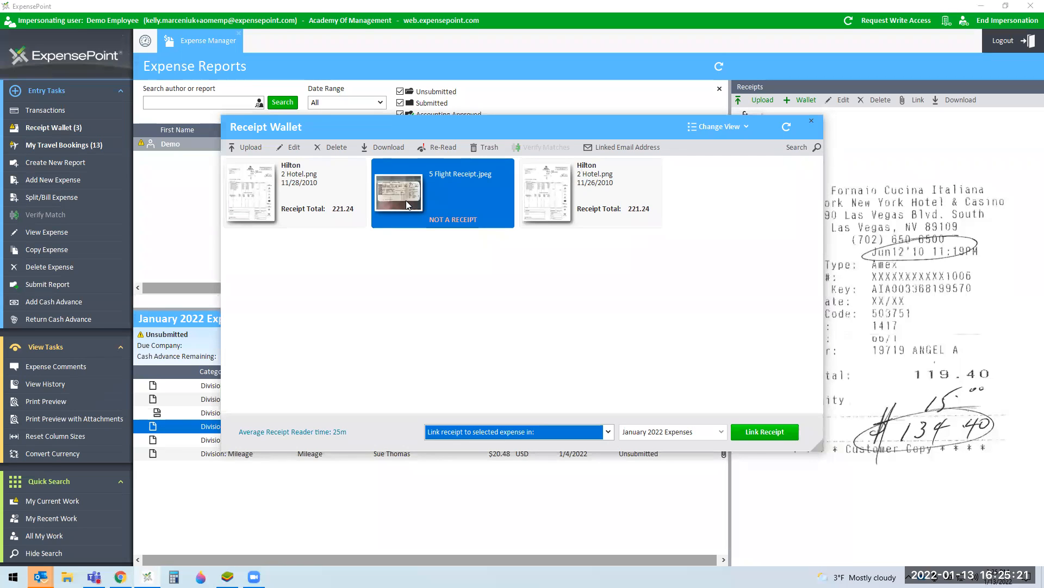
{"action": "left_click", "coordinate": [761, 433]}
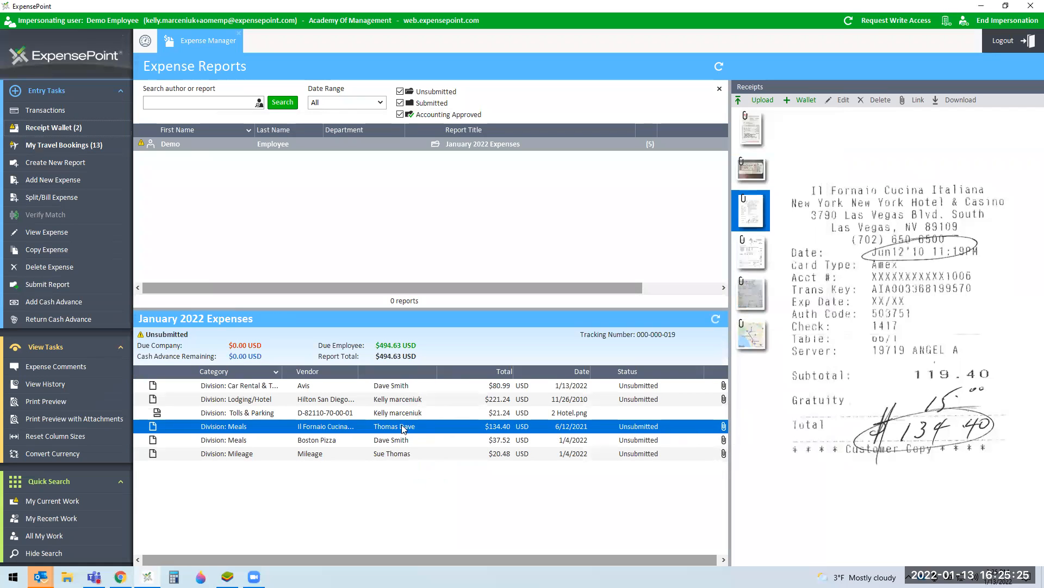
{"action": "left_click", "coordinate": [467, 540]}
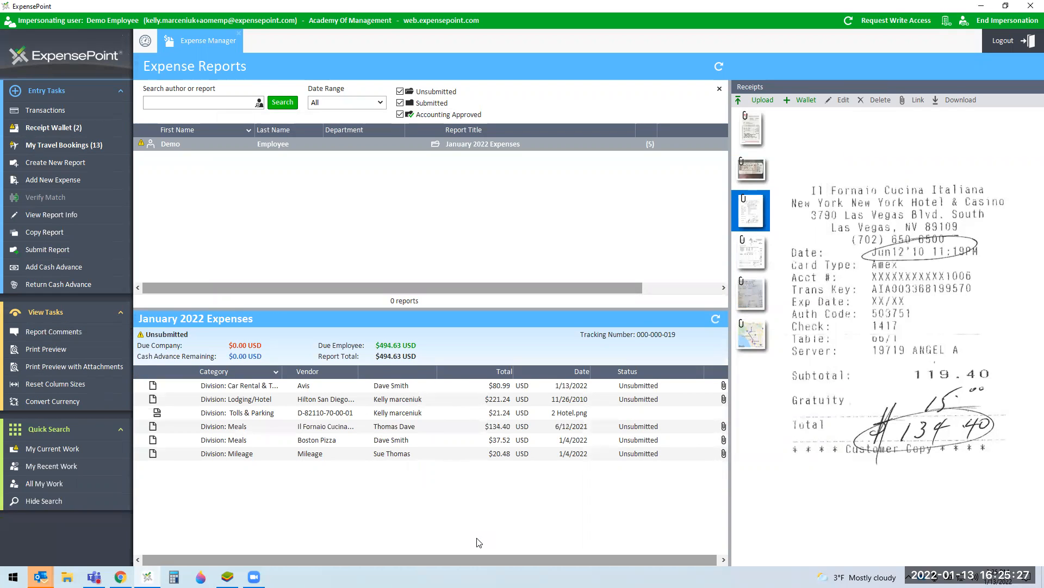
{"action": "left_click", "coordinate": [539, 426]}
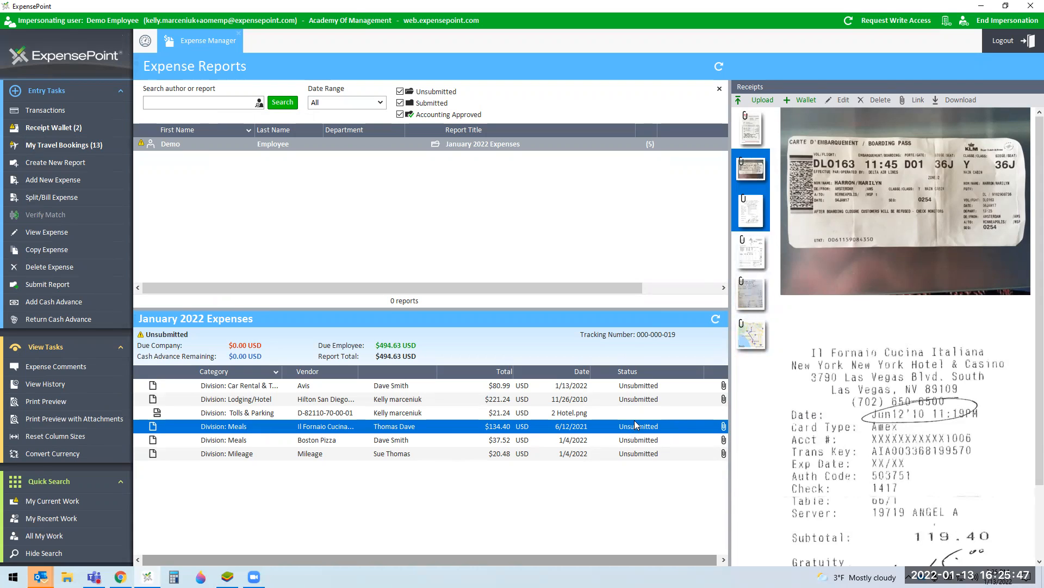
Step: Delete the Il Fornaio boarding-pass attachment and restore the Il Fornaio receipt from the wallet trash
{"action": "left_click", "coordinate": [876, 99]}
{"action": "left_click", "coordinate": [562, 308]}
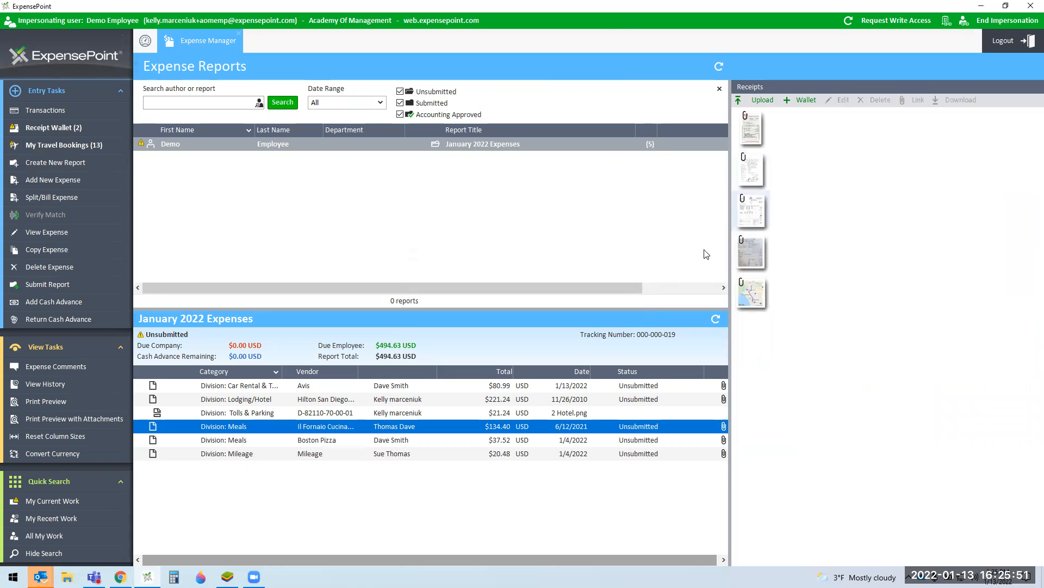
{"action": "left_click", "coordinate": [56, 128]}
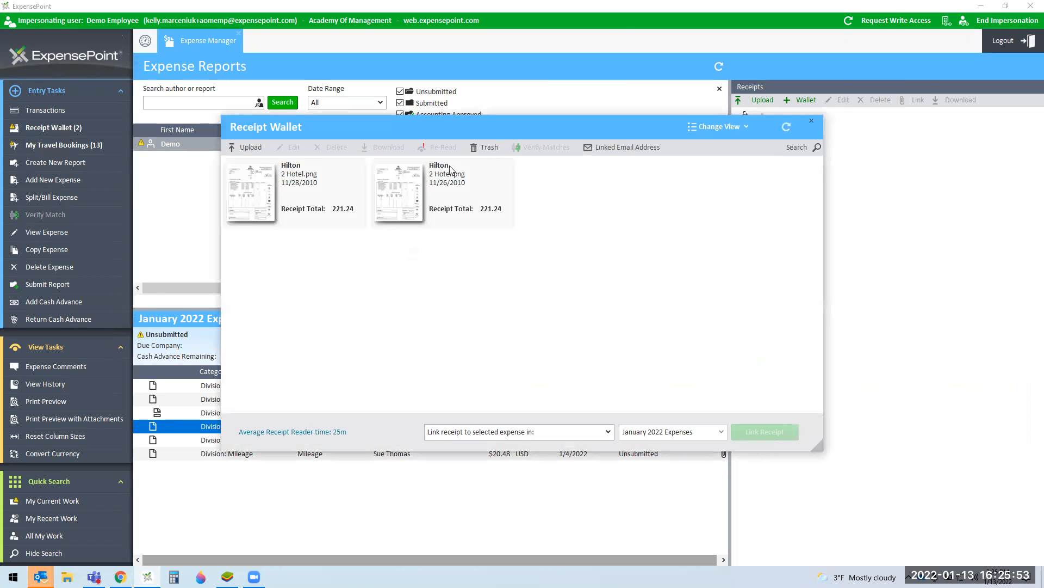
{"action": "left_click", "coordinate": [489, 148]}
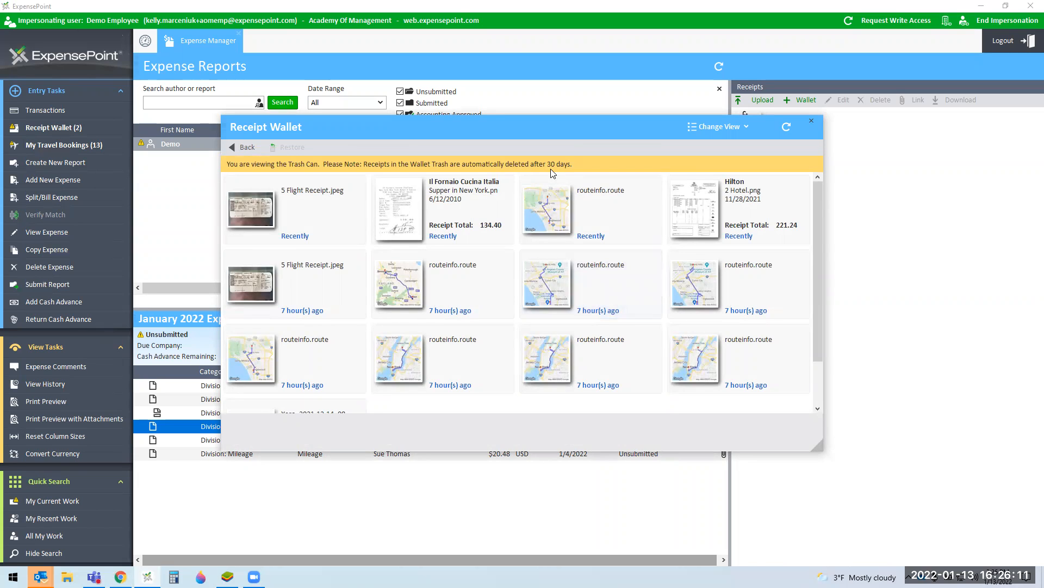
{"action": "left_click", "coordinate": [473, 213]}
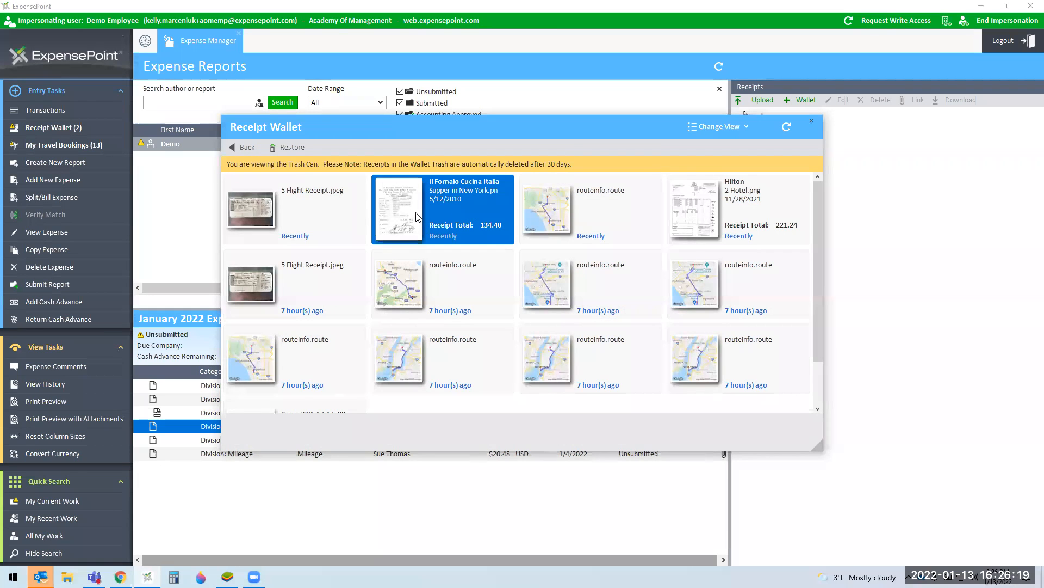
{"action": "left_click", "coordinate": [300, 149]}
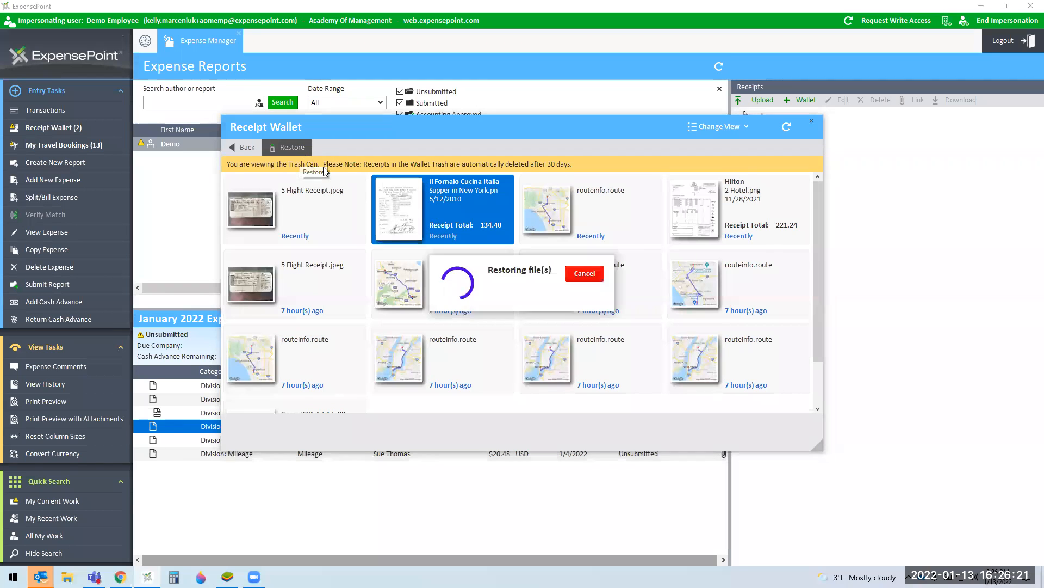
{"action": "left_click", "coordinate": [242, 148]}
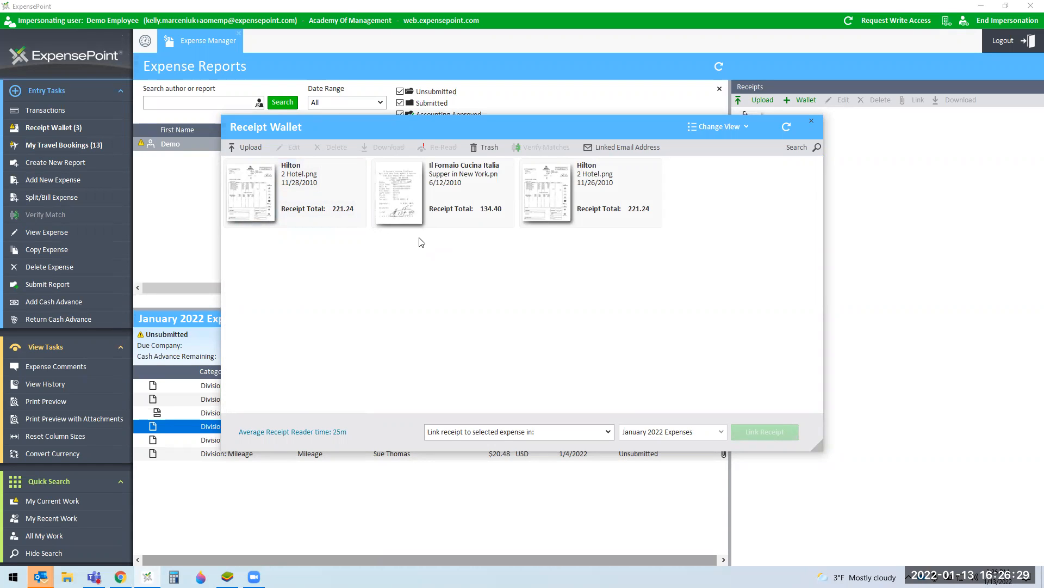
{"action": "left_click", "coordinate": [811, 120]}
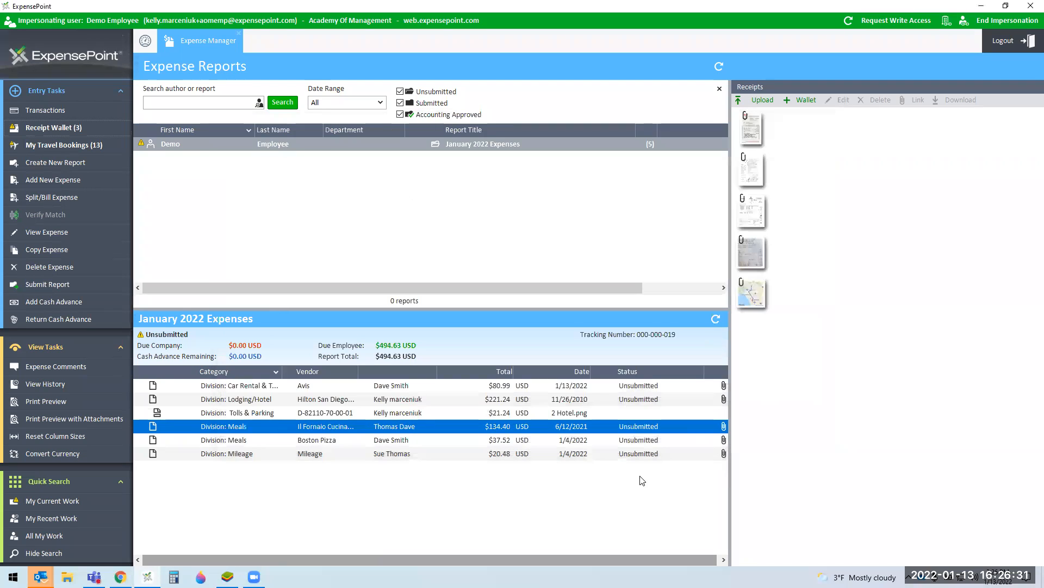
Step: Select the January 2022 Expenses report and preview the Division: Mileage expense's route map
{"action": "left_click", "coordinate": [163, 143]}
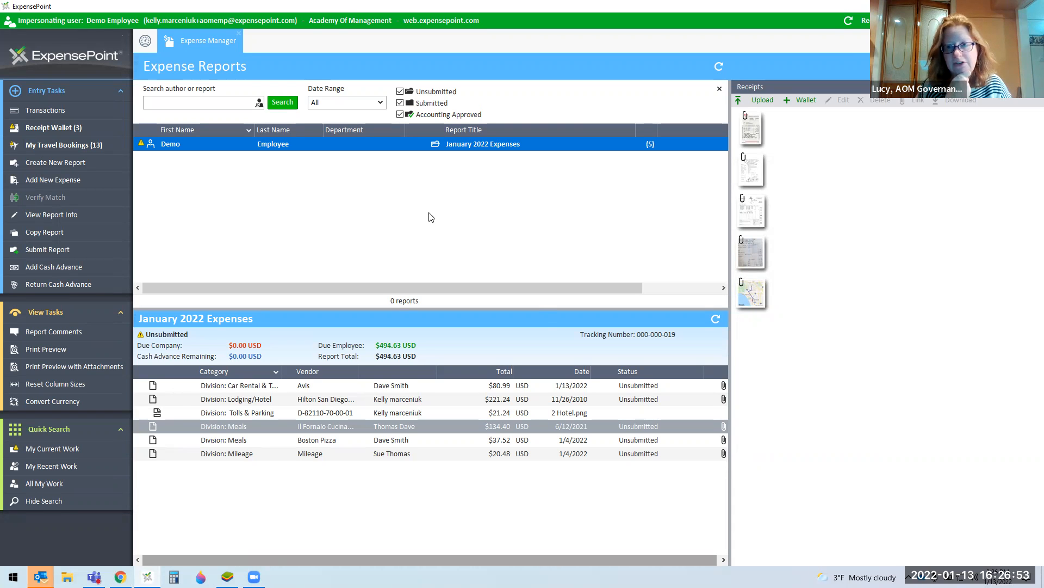
{"action": "left_click", "coordinate": [243, 456]}
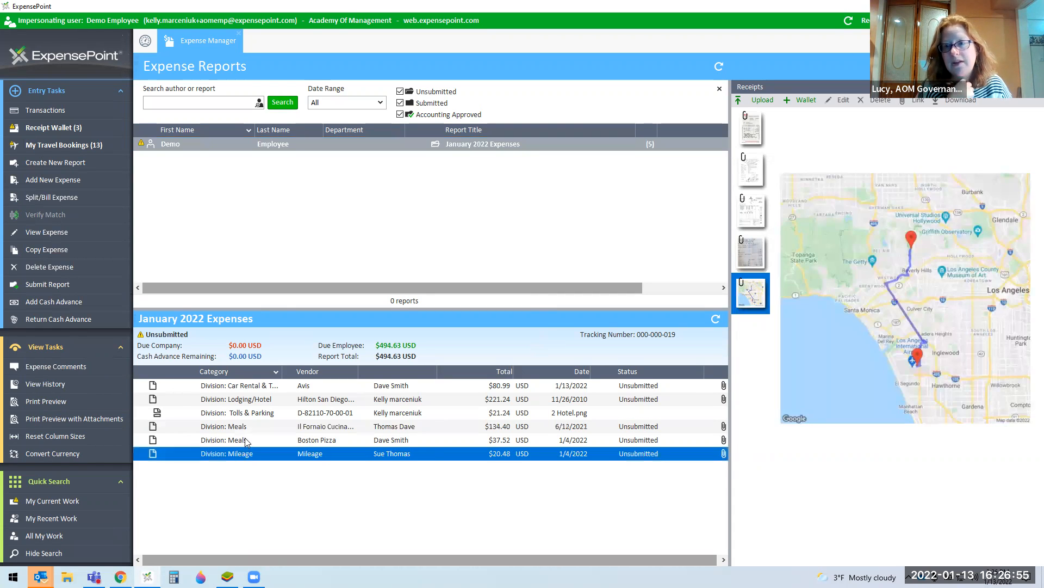
Step: Open the Boston Pizza expense, untick 'Uncheck if no receipt', and close without saving
{"action": "double_click", "coordinate": [244, 440]}
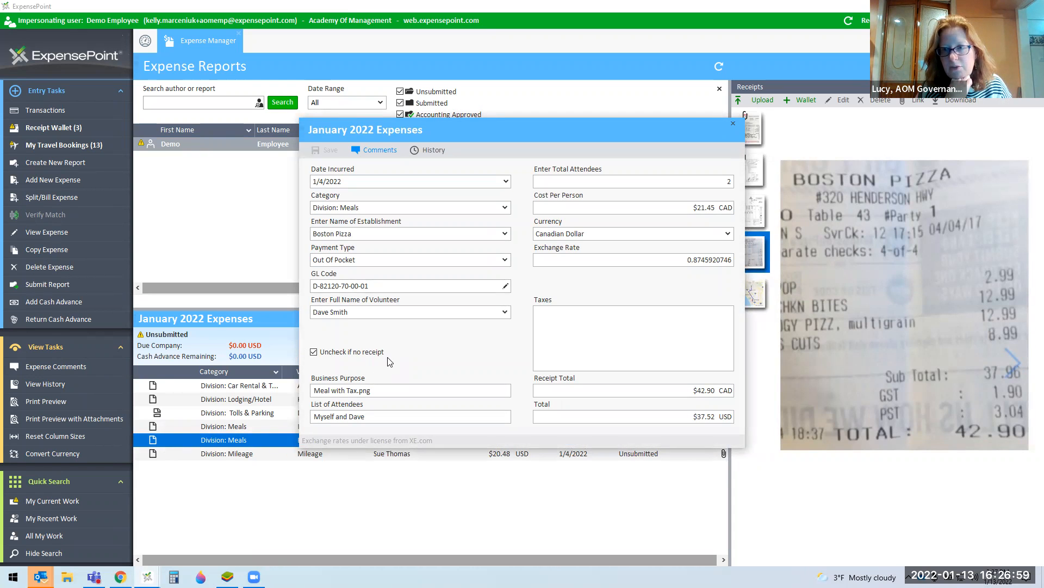
{"action": "left_click", "coordinate": [314, 354]}
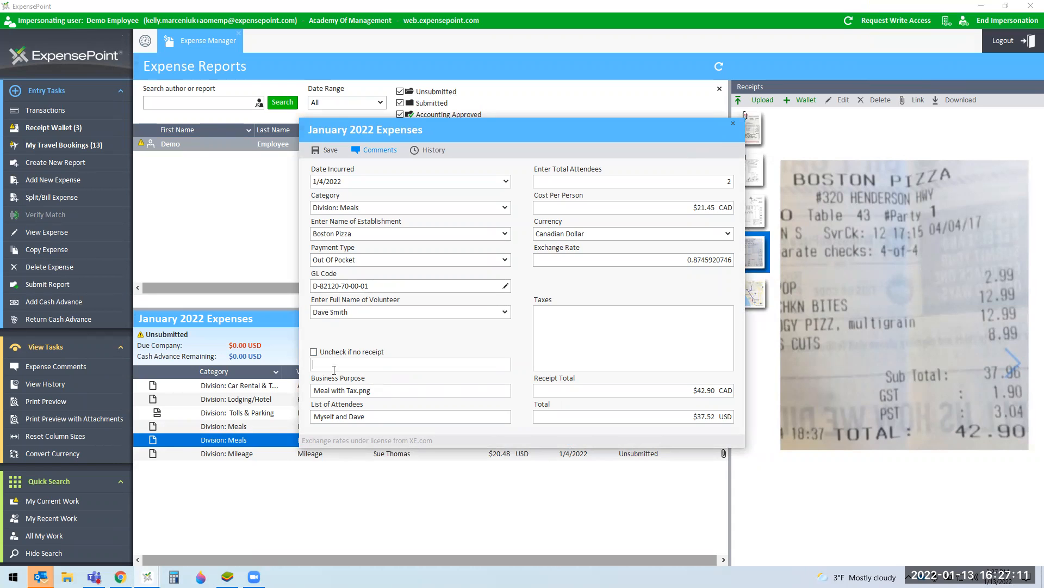
{"action": "left_click", "coordinate": [734, 124]}
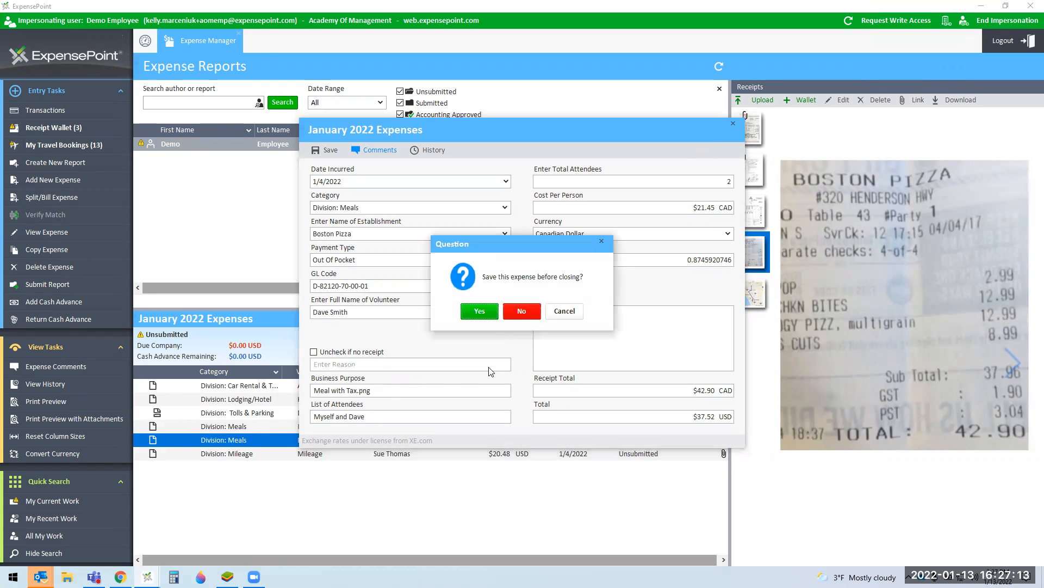
{"action": "left_click", "coordinate": [522, 311]}
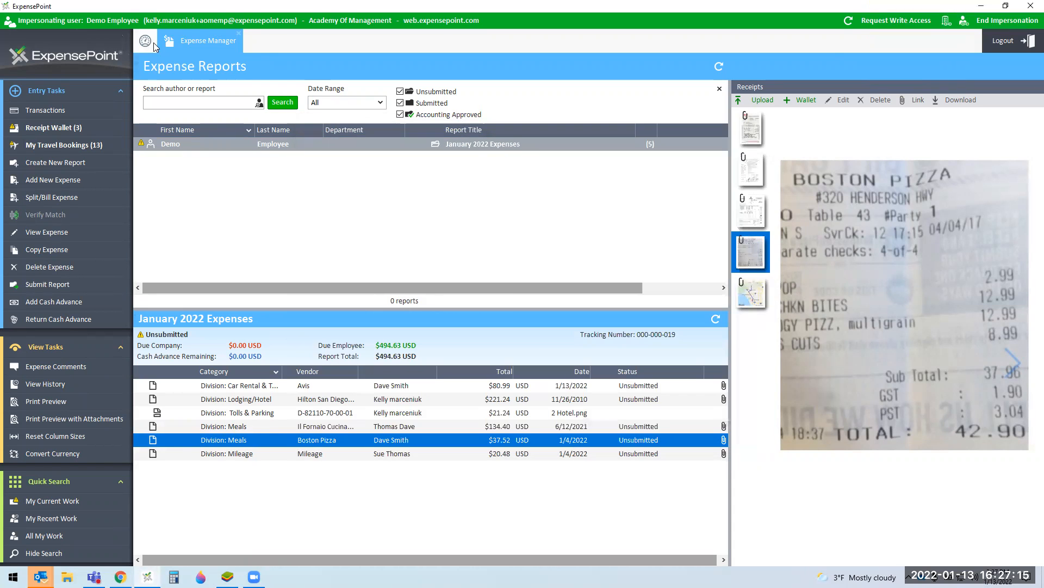
Step: Look over the Welcome Demo Employee home dashboard, then return to the expense reports page
{"action": "left_click", "coordinate": [152, 42]}
{"action": "scroll", "coordinate": [626, 262], "scroll_direction": "down", "scroll_amount": 1}
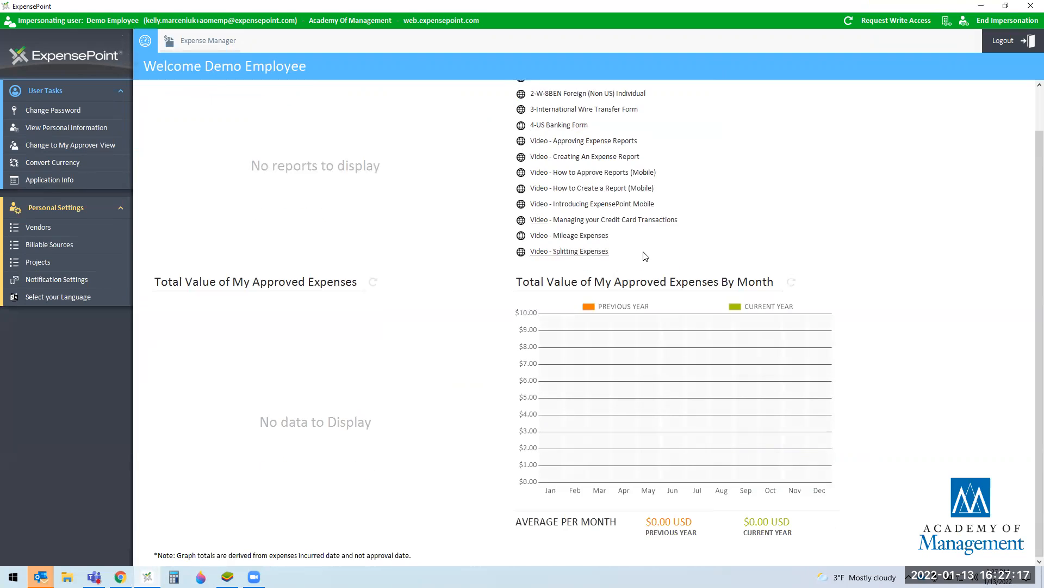
{"action": "scroll", "coordinate": [593, 228], "scroll_direction": "up", "scroll_amount": 1}
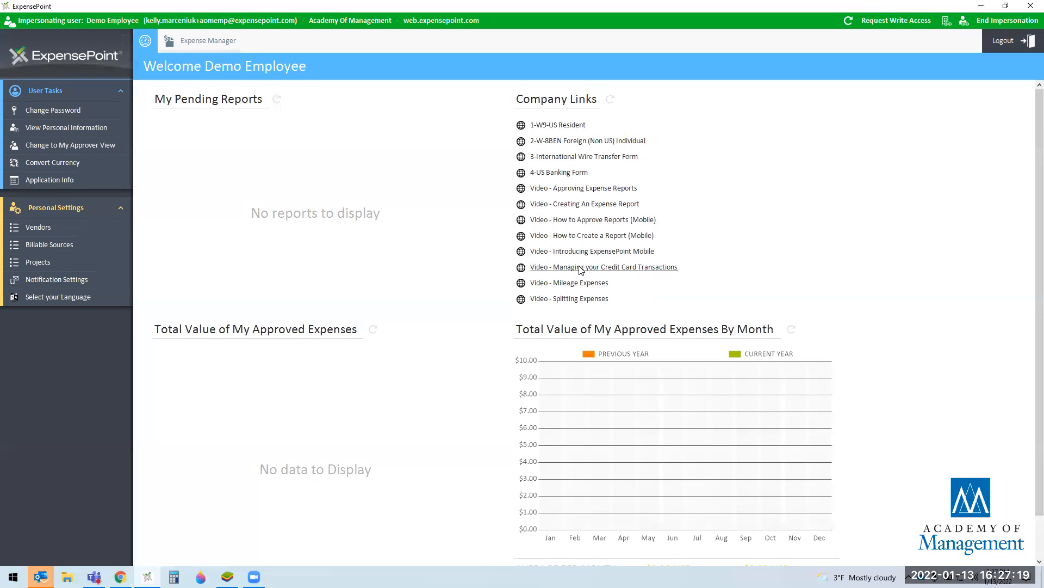
{"action": "left_click", "coordinate": [220, 40]}
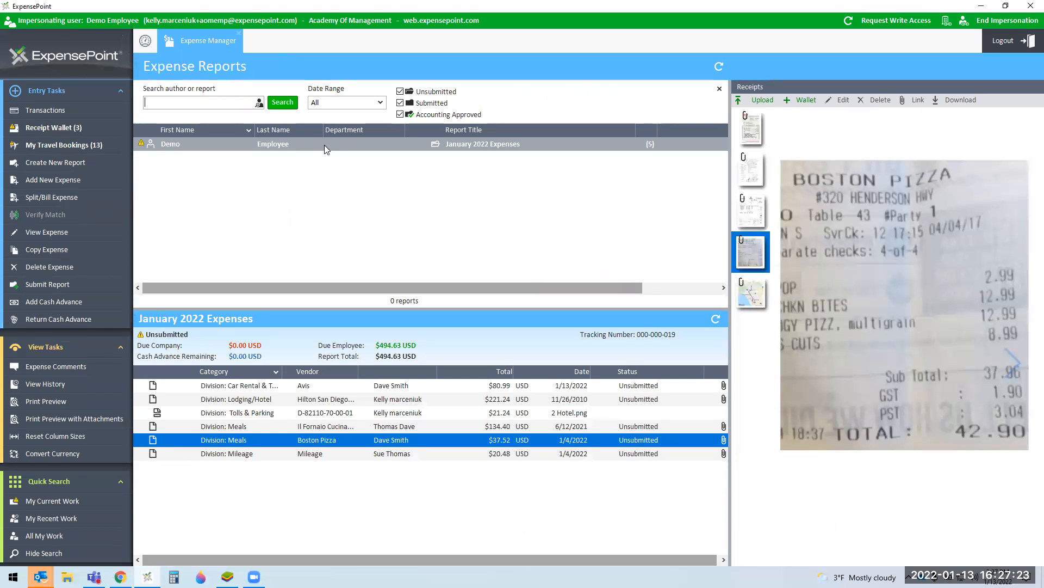
Step: Submit the January 2022 Expenses report, confirm, and show the My Current Work reports list
{"action": "left_click", "coordinate": [324, 145]}
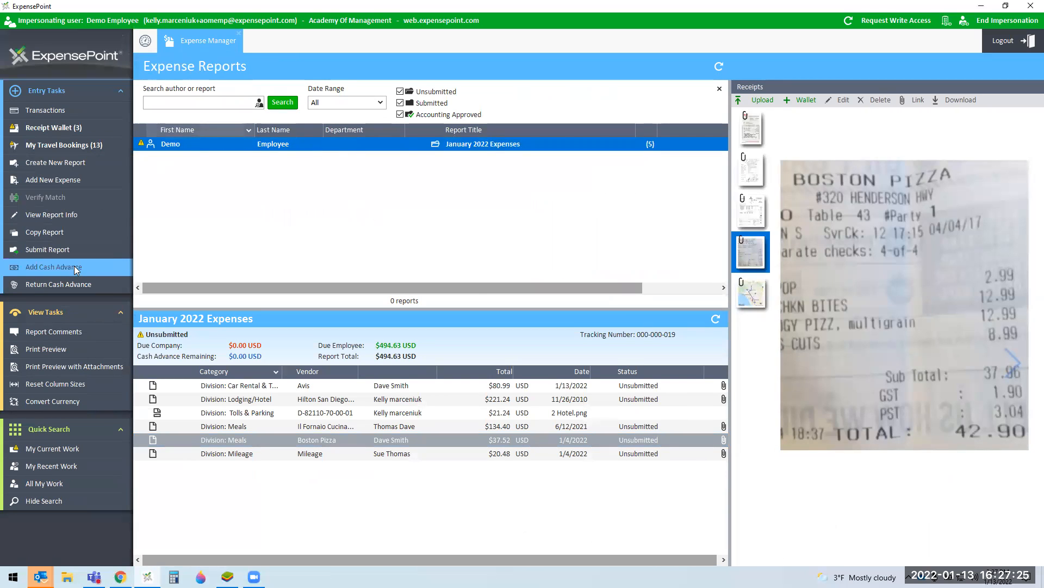
{"action": "left_click", "coordinate": [51, 249]}
{"action": "left_click", "coordinate": [493, 310]}
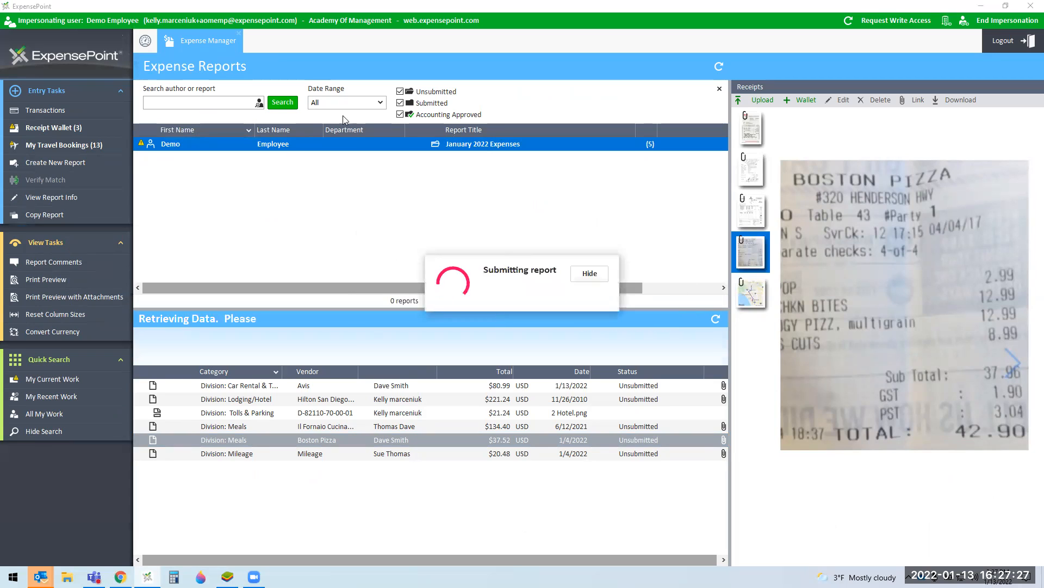
{"action": "left_click", "coordinate": [43, 384]}
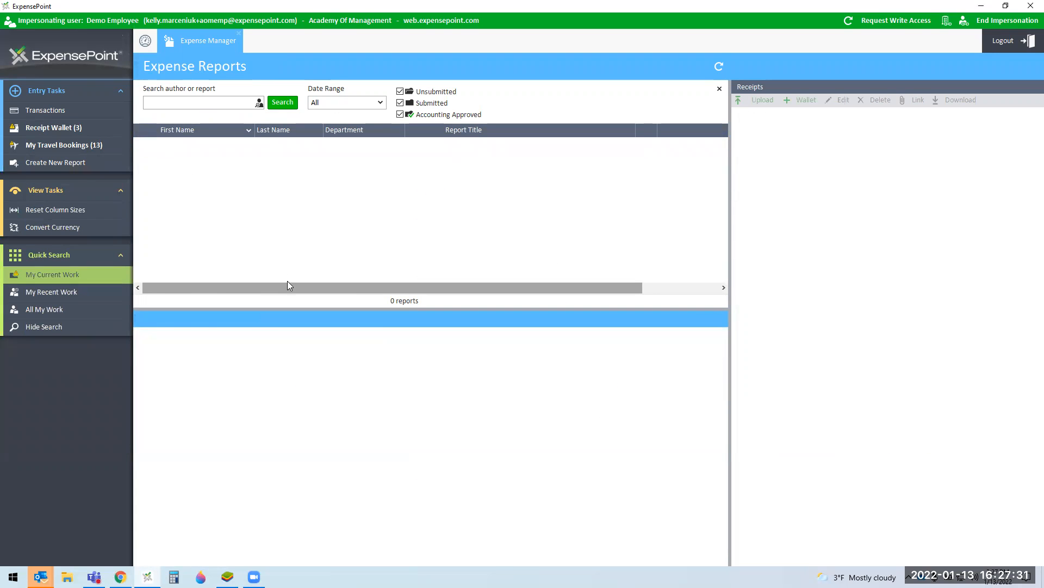
Step: Browse My Recent Work and All My Work, toggle the search filters, then open the home dashboard
{"action": "left_click", "coordinate": [39, 295]}
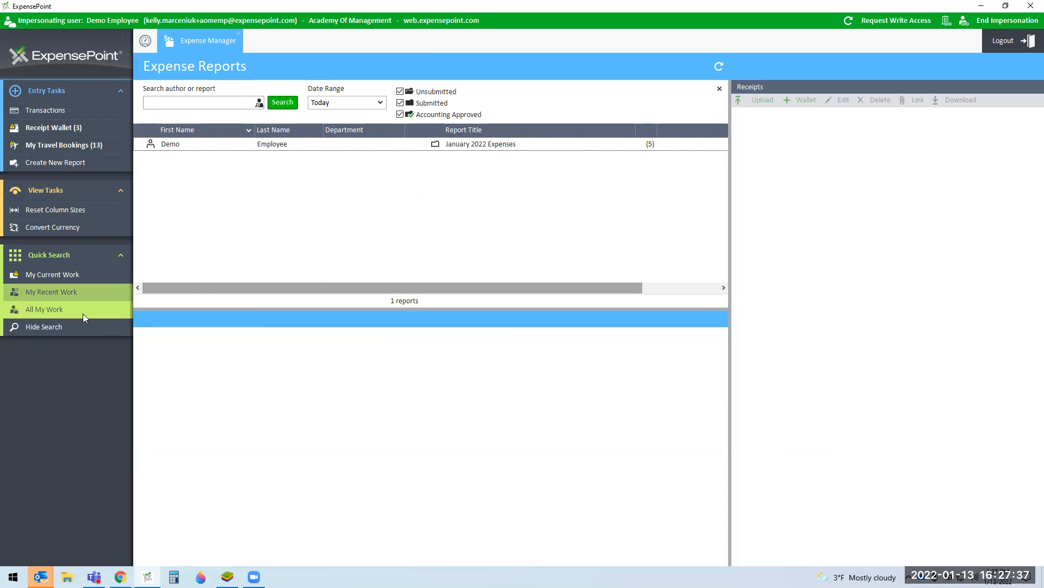
{"action": "left_click", "coordinate": [63, 309]}
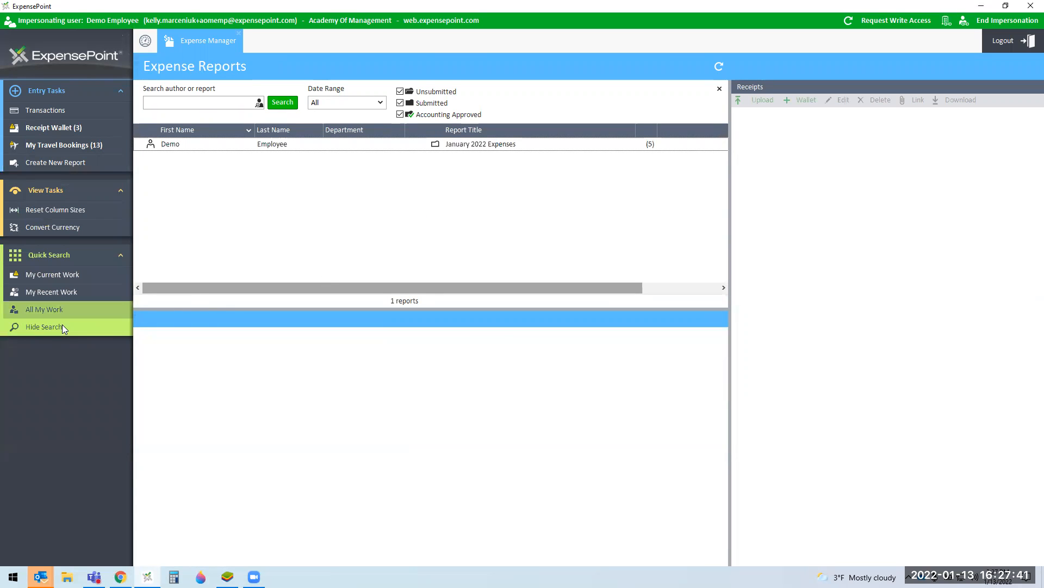
{"action": "left_click", "coordinate": [63, 324]}
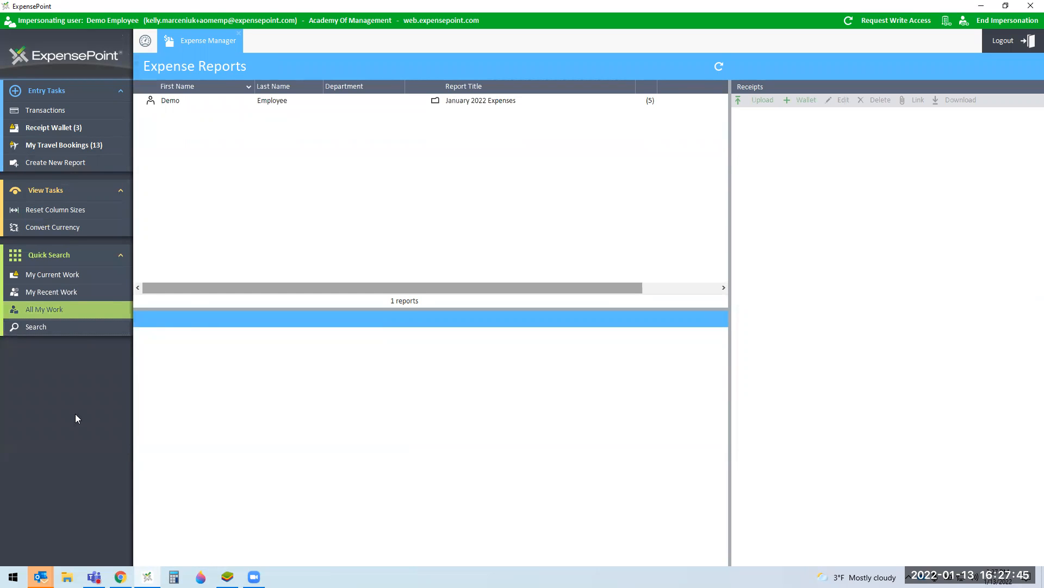
{"action": "left_click", "coordinate": [59, 328]}
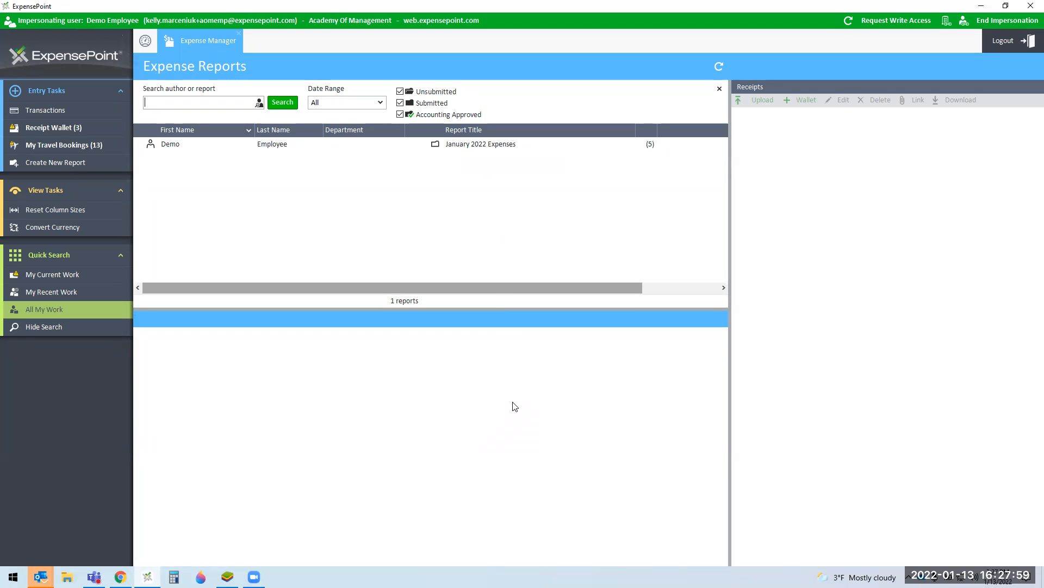
{"action": "left_click", "coordinate": [143, 47]}
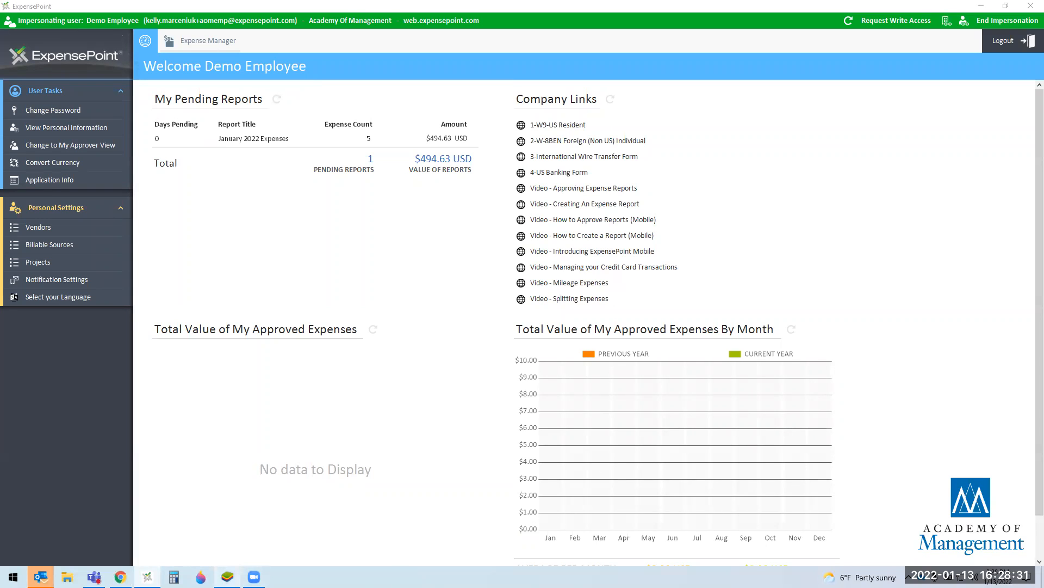
Step: Bring BlueStacks forward and minimize the ExpensePoint, browser and meeting windows
{"action": "left_click", "coordinate": [229, 576]}
{"action": "left_click", "coordinate": [978, 6]}
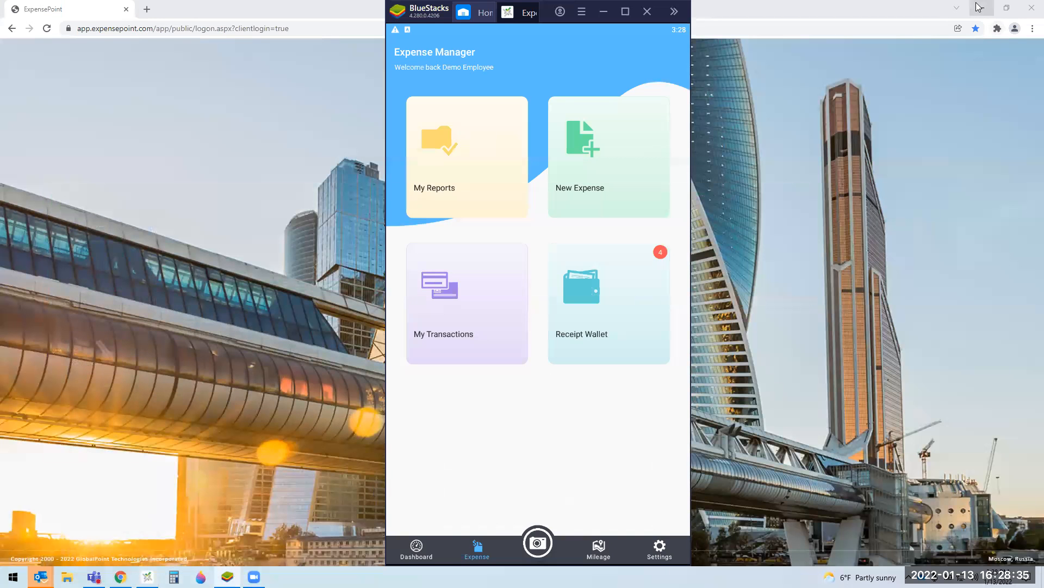
{"action": "left_click", "coordinate": [981, 7]}
{"action": "left_click", "coordinate": [981, 7]}
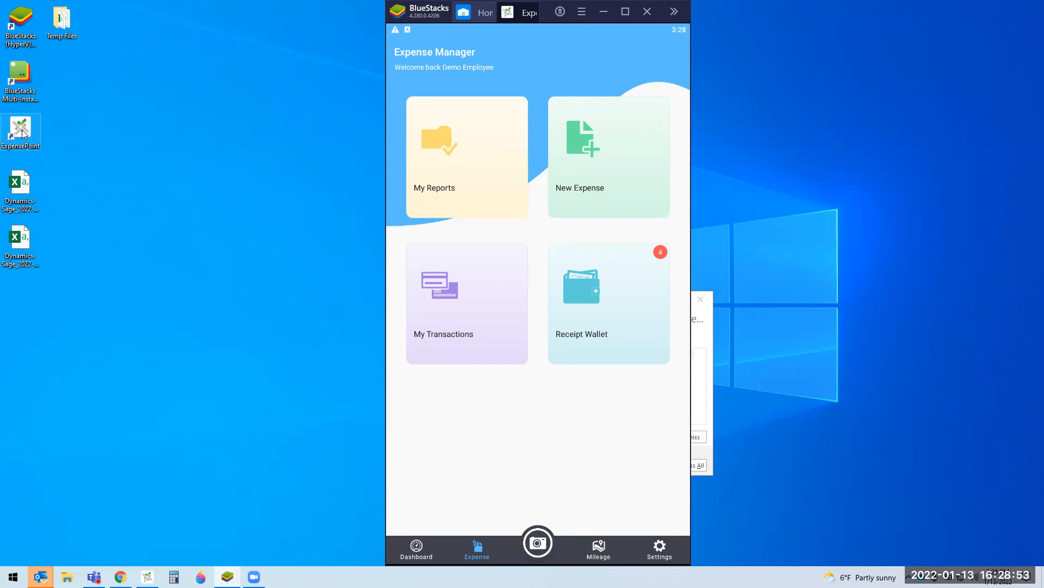
Step: In Settings > Switch User, abandon adding an e-mail account and pick the Demo Employee account
{"action": "left_click", "coordinate": [659, 546]}
{"action": "left_click", "coordinate": [430, 312]}
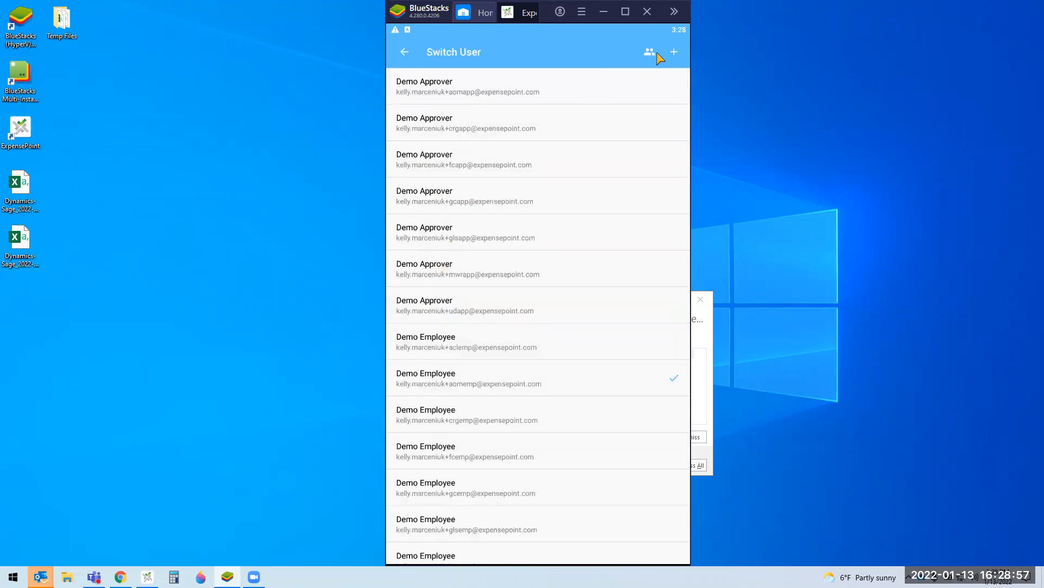
{"action": "left_click", "coordinate": [676, 52]}
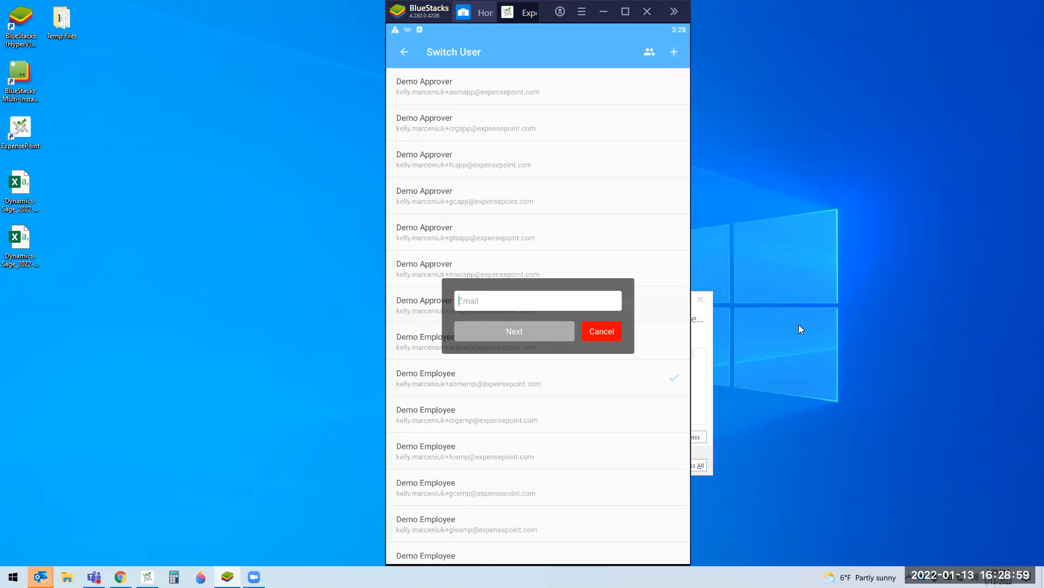
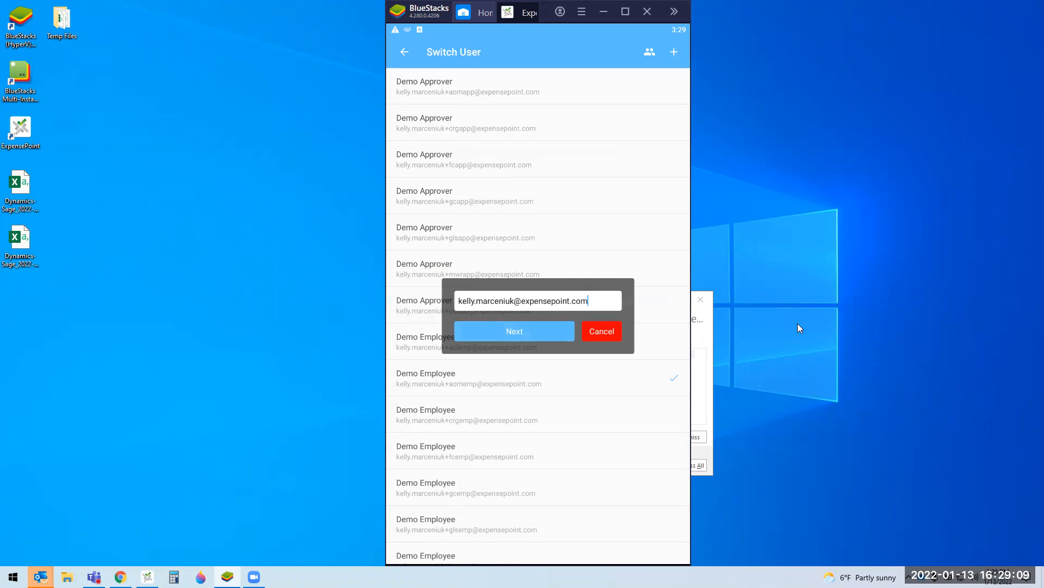
{"action": "left_click", "coordinate": [535, 333]}
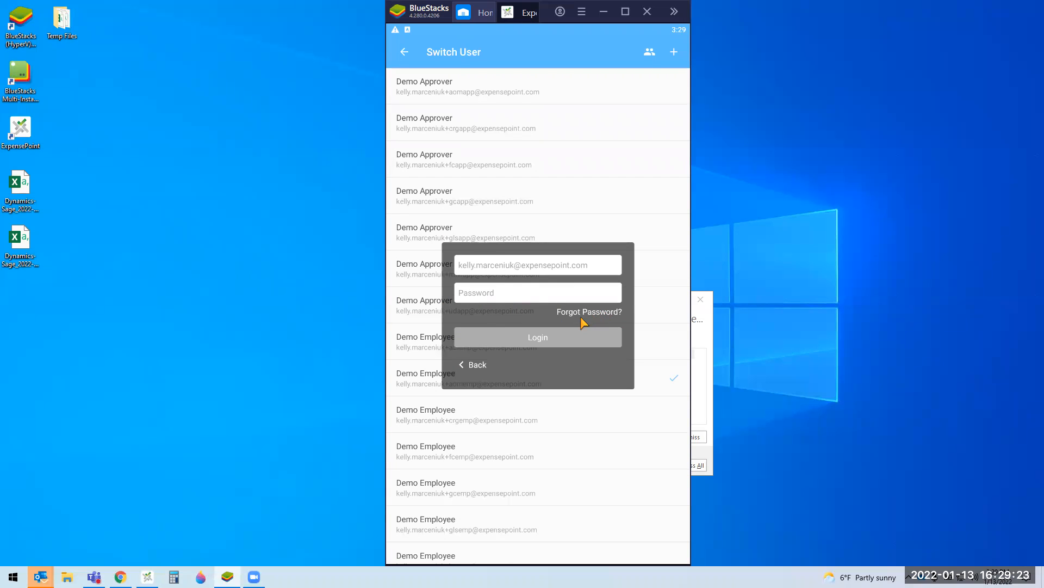
{"action": "left_click", "coordinate": [473, 364]}
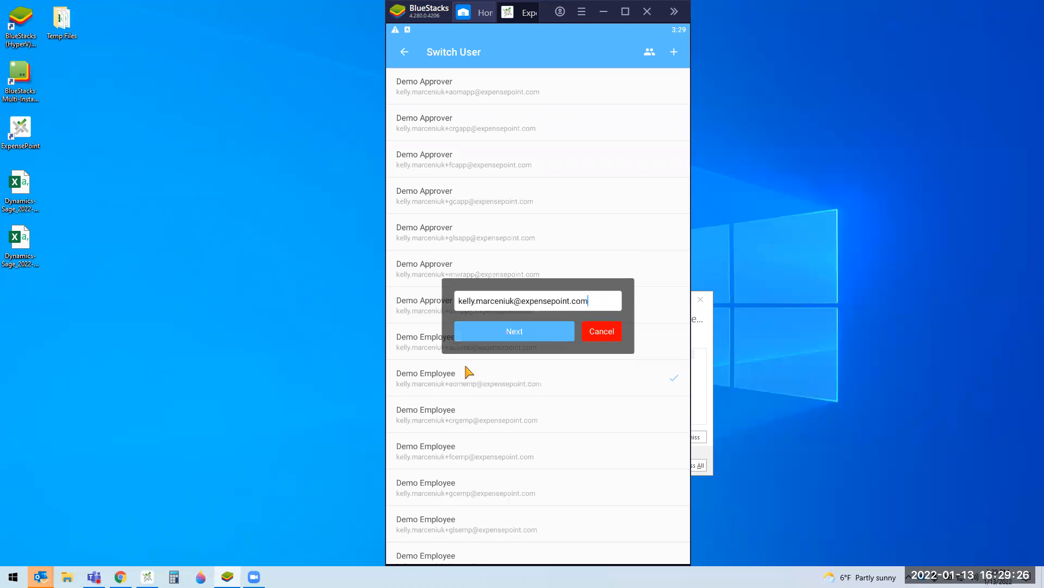
{"action": "left_click", "coordinate": [625, 363]}
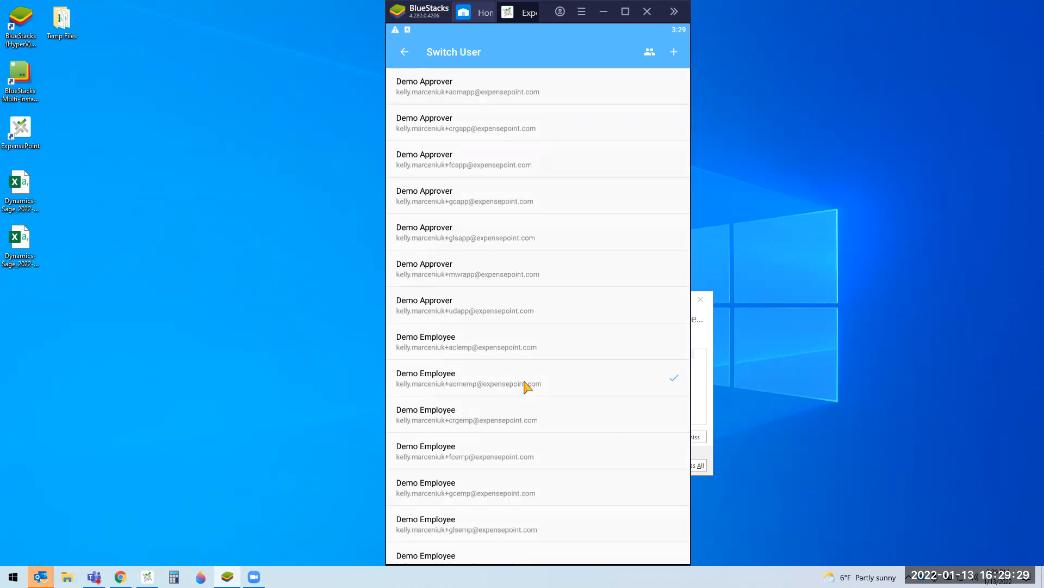
{"action": "left_click", "coordinate": [473, 368]}
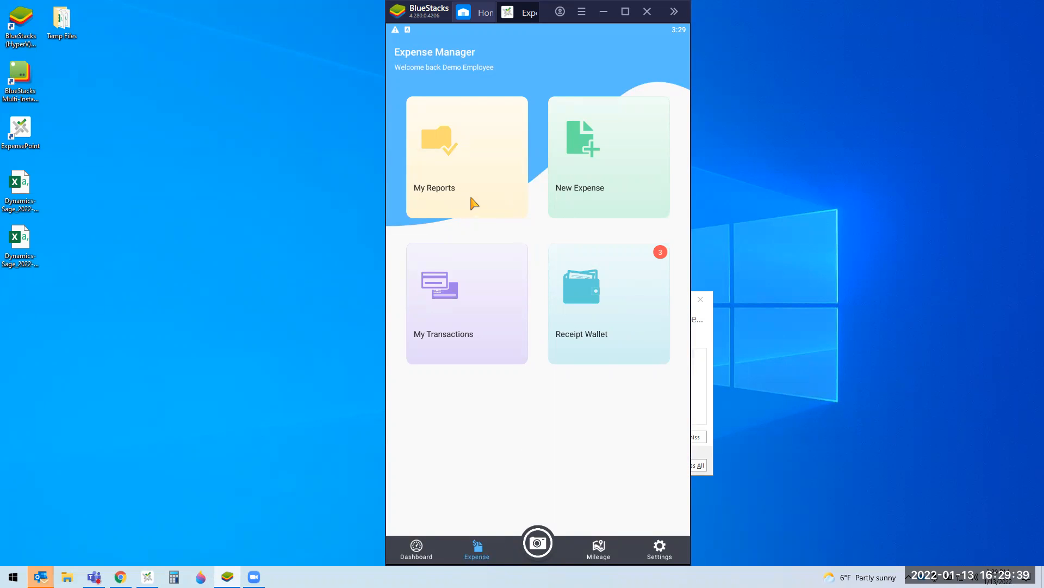
{"action": "left_click", "coordinate": [473, 203]}
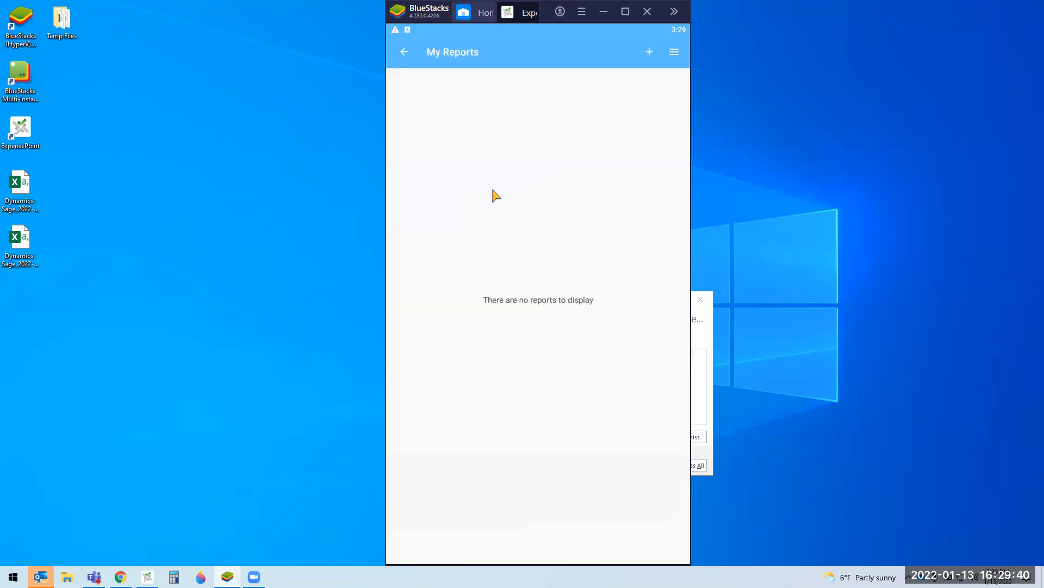
{"action": "left_click", "coordinate": [674, 53]}
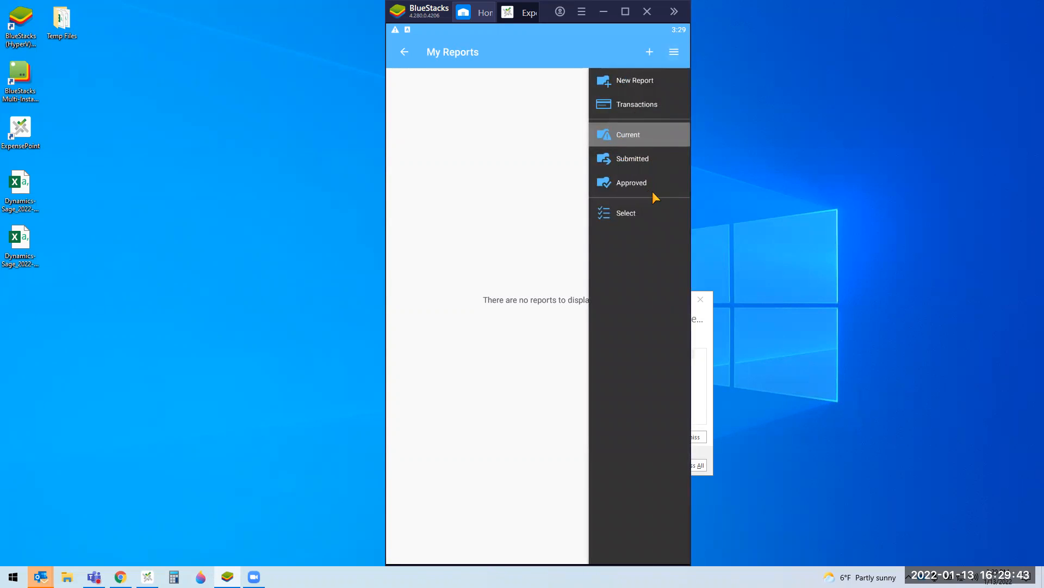
{"action": "left_click", "coordinate": [660, 159]}
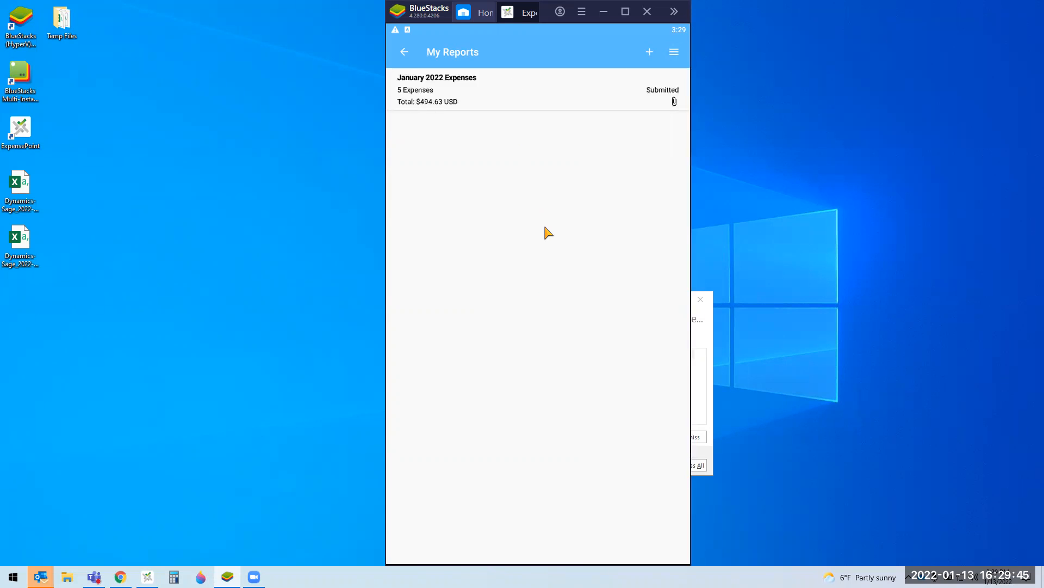
{"action": "left_click", "coordinate": [404, 52]}
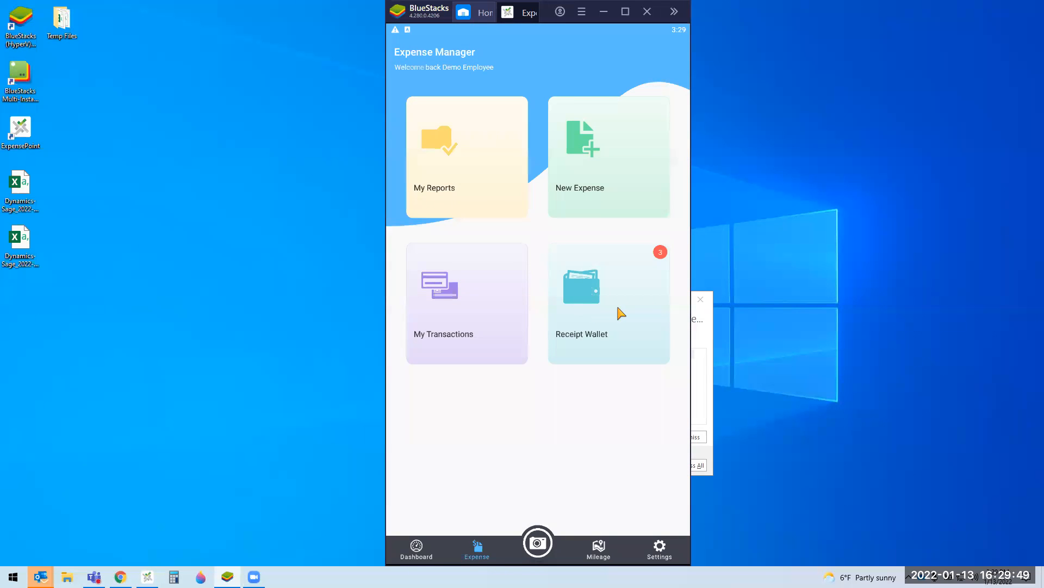
{"action": "left_click", "coordinate": [609, 309]}
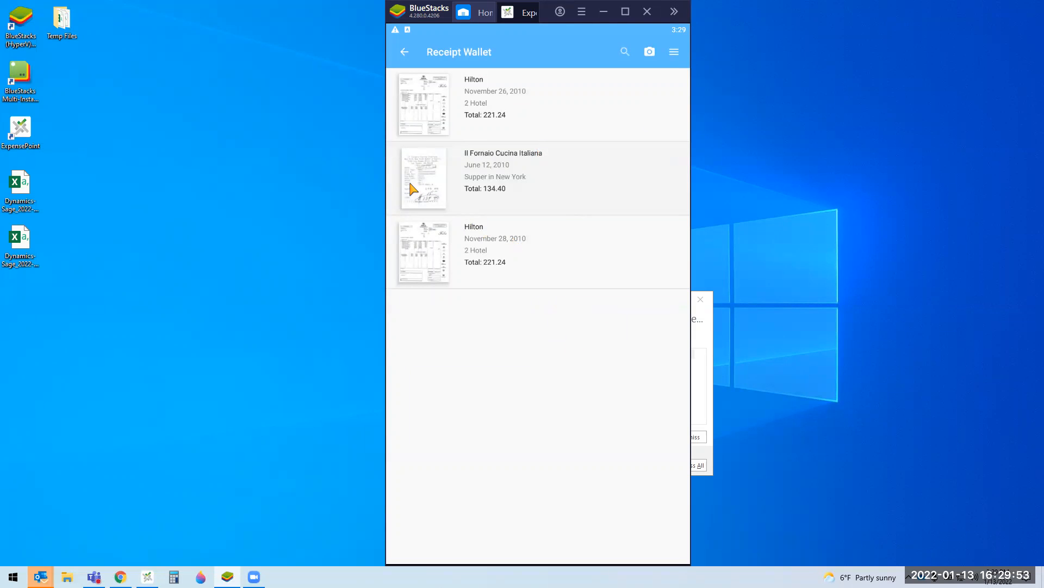
{"action": "left_click_drag", "start_coordinate": [411, 185], "coordinate": [612, 191]}
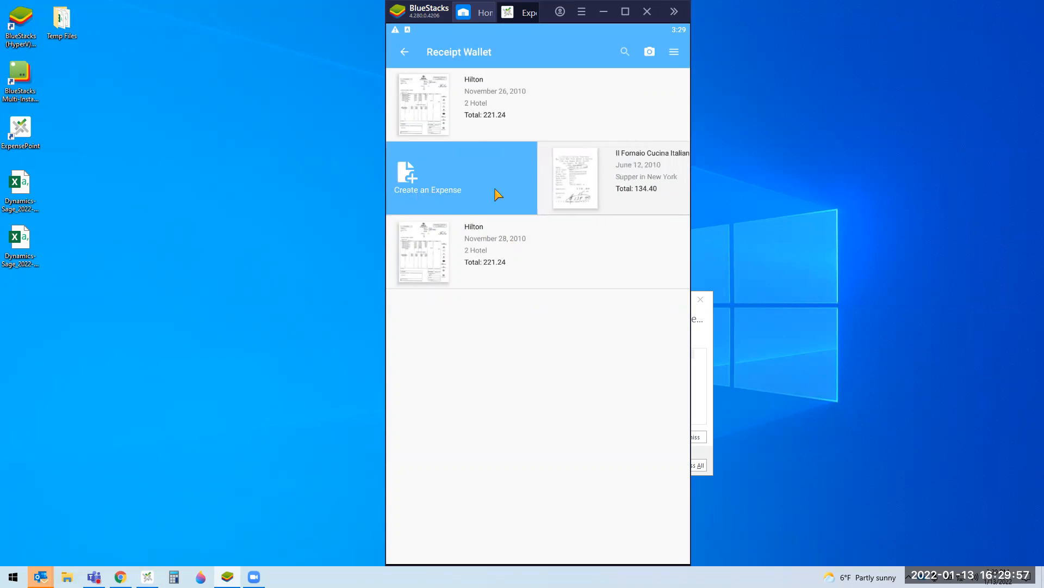
{"action": "left_click", "coordinate": [674, 51]}
{"action": "left_click", "coordinate": [663, 142]}
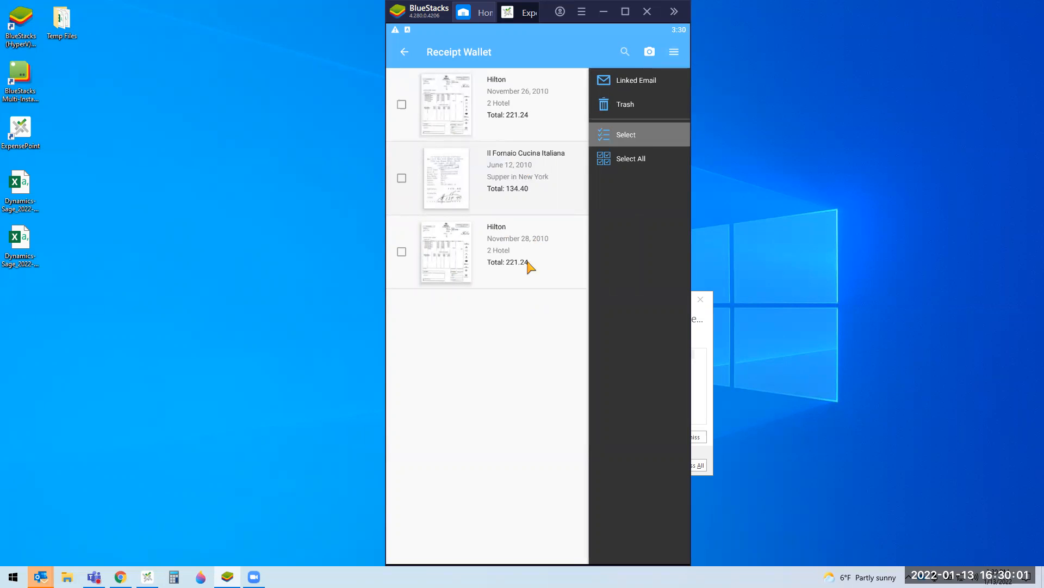
{"action": "left_click", "coordinate": [634, 138]}
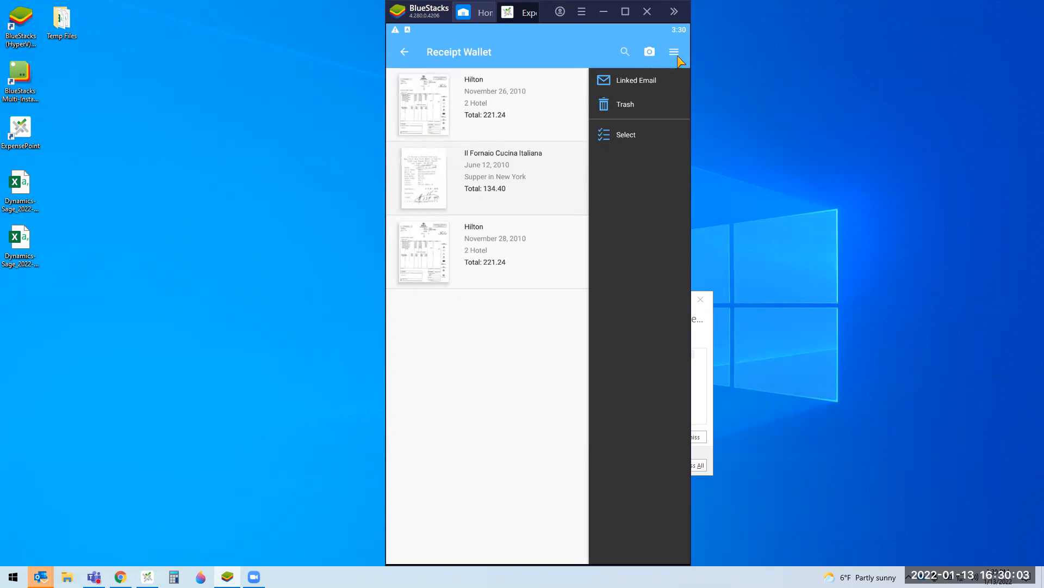
{"action": "left_click", "coordinate": [675, 55]}
{"action": "left_click", "coordinate": [675, 54]}
{"action": "left_click", "coordinate": [648, 83]}
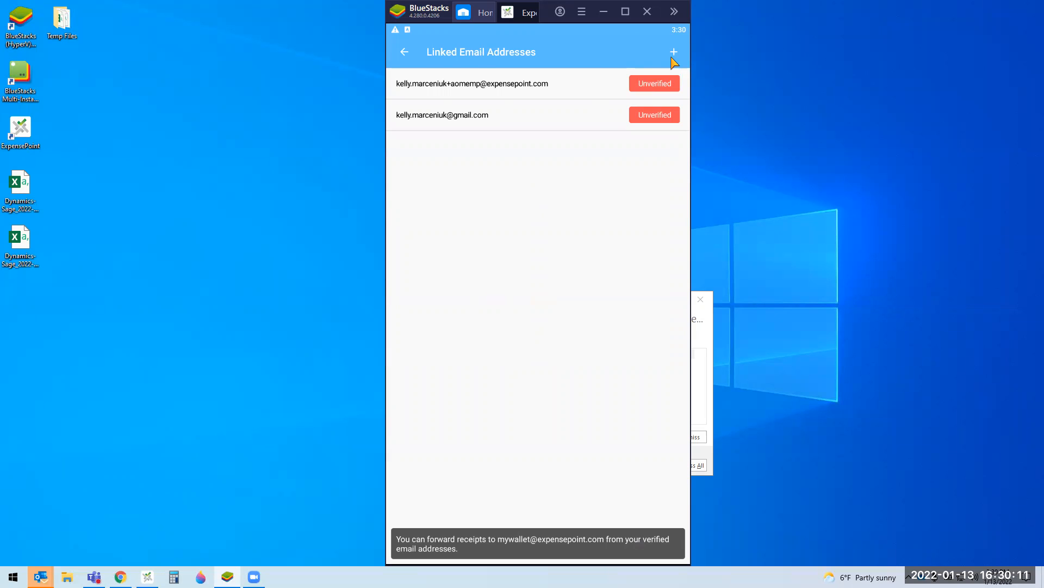
{"action": "left_click", "coordinate": [404, 52]}
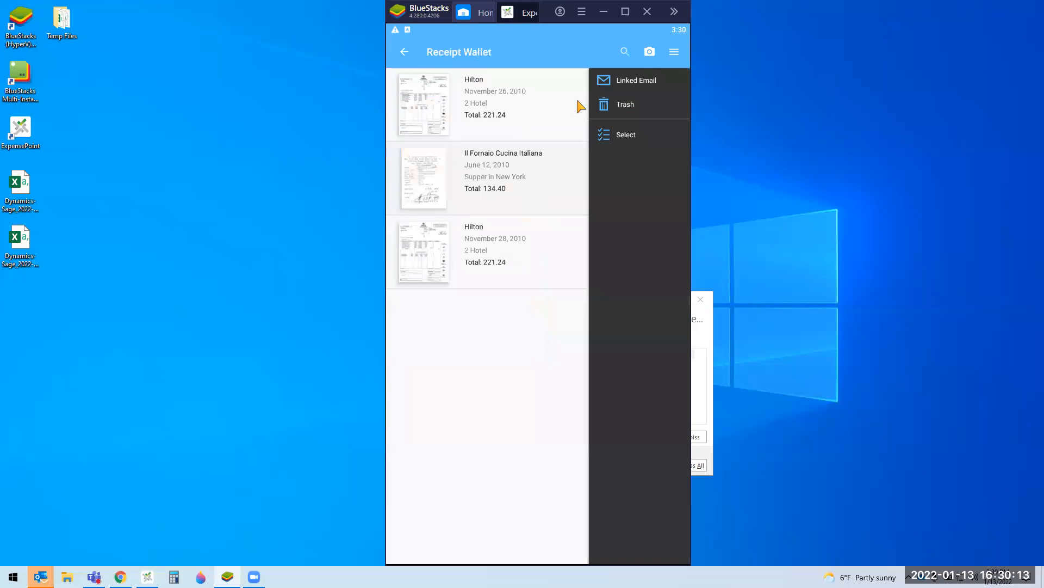
{"action": "left_click", "coordinate": [624, 106]}
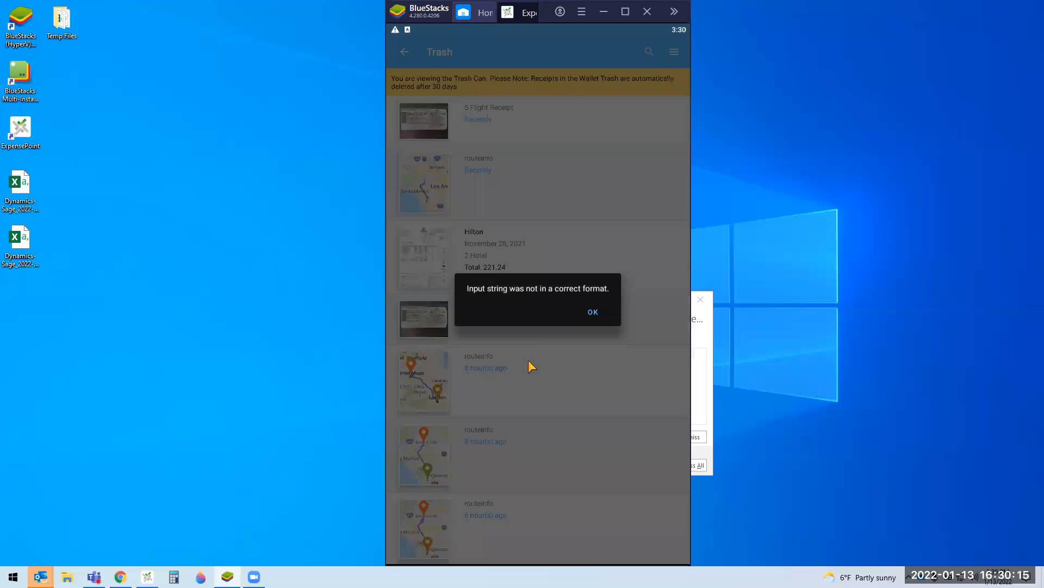
{"action": "left_click", "coordinate": [594, 313]}
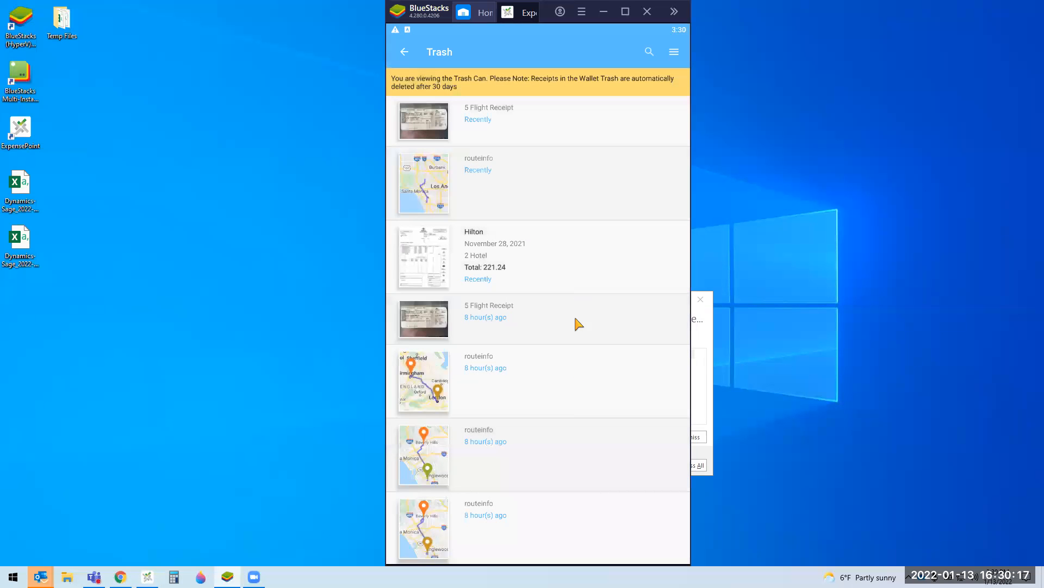
{"action": "mouse_move", "coordinate": [406, 139]}
{"action": "left_mouse_down"}
{"action": "mouse_move", "coordinate": [547, 145]}
{"action": "mouse_move", "coordinate": [425, 137]}
{"action": "left_mouse_up"}
{"action": "left_click", "coordinate": [403, 54]}
{"action": "left_click", "coordinate": [404, 54]}
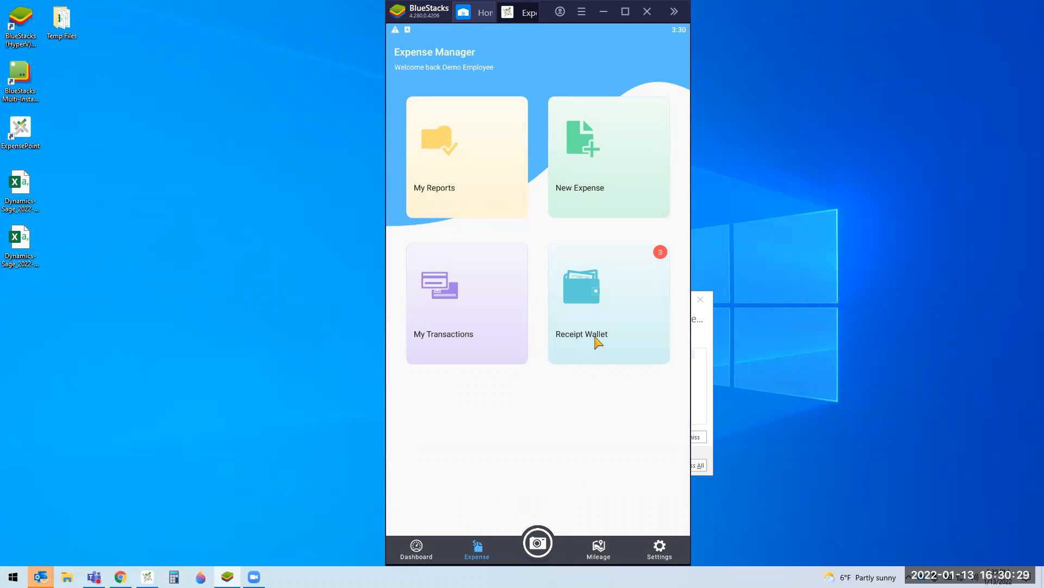
Step: Check the Receipt Wallet, then filter My Reports to show Submitted reports
{"action": "left_click", "coordinate": [604, 328]}
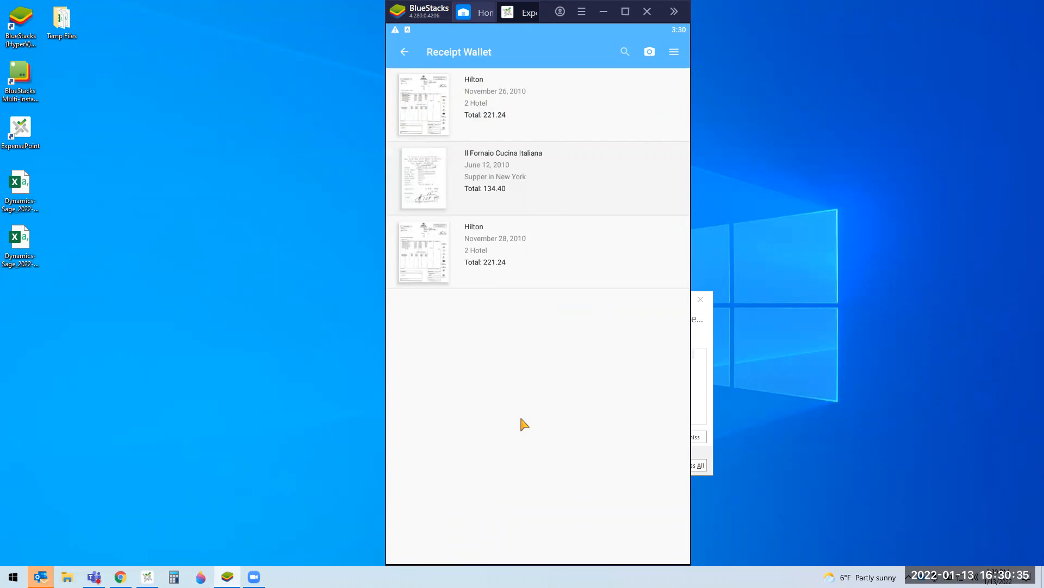
{"action": "left_click", "coordinate": [412, 55]}
{"action": "left_click", "coordinate": [469, 163]}
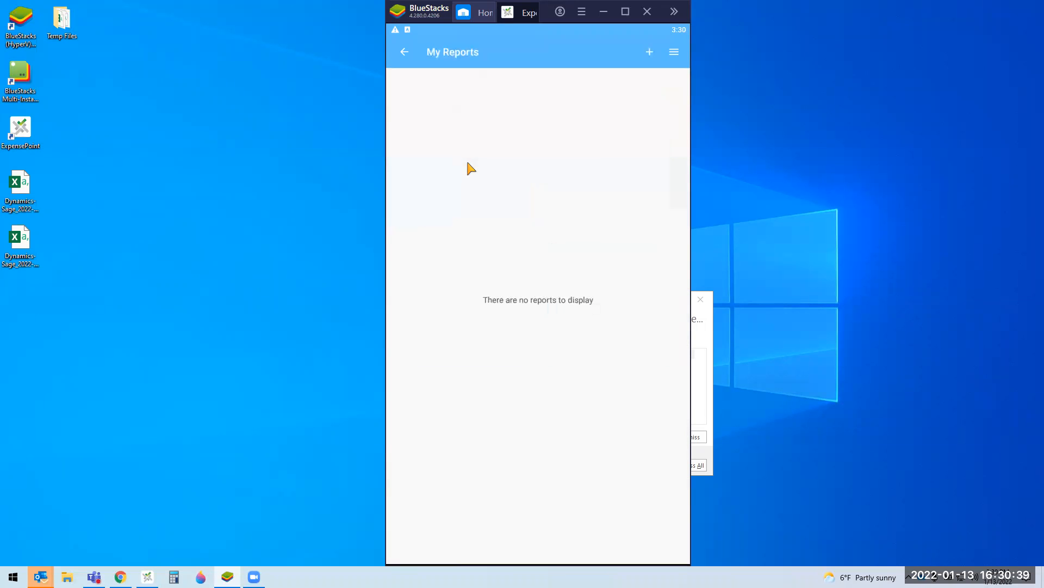
{"action": "left_click", "coordinate": [674, 52]}
{"action": "left_click", "coordinate": [666, 155]}
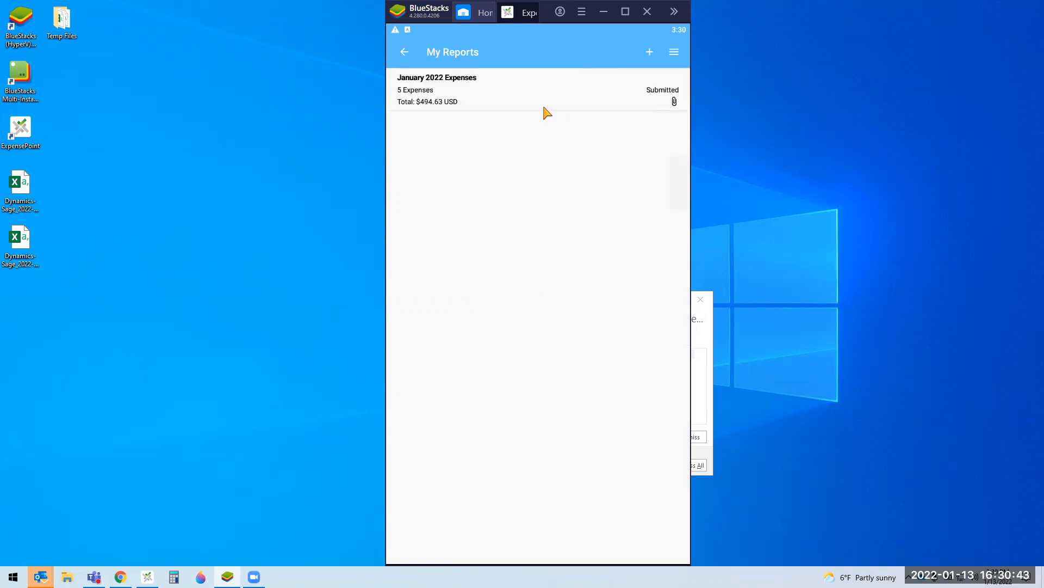
Step: In January 2022 Expenses, reassign the Avis car rental expense and confirm
{"action": "left_click", "coordinate": [550, 108]}
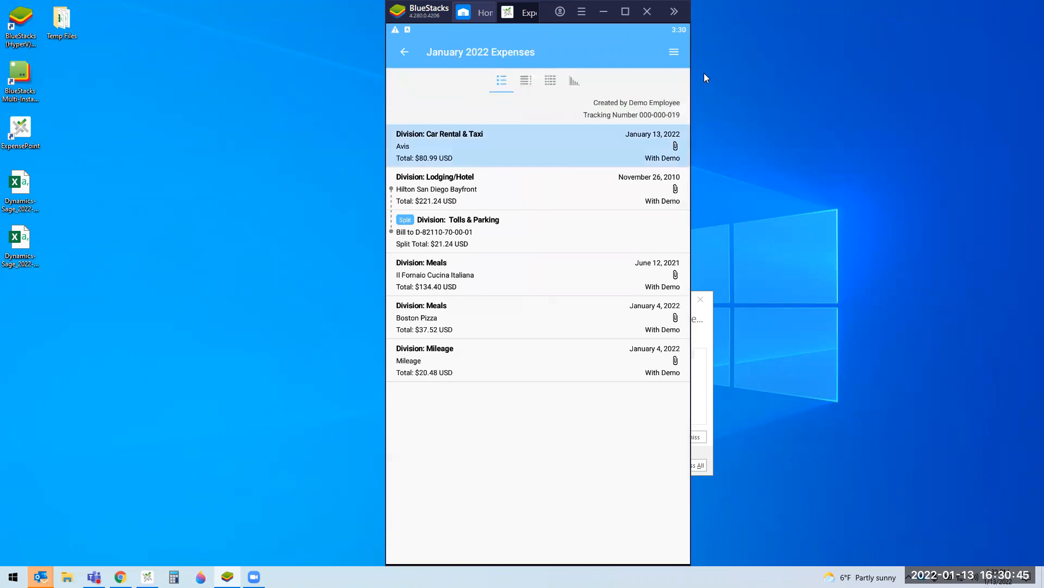
{"action": "left_click", "coordinate": [674, 54]}
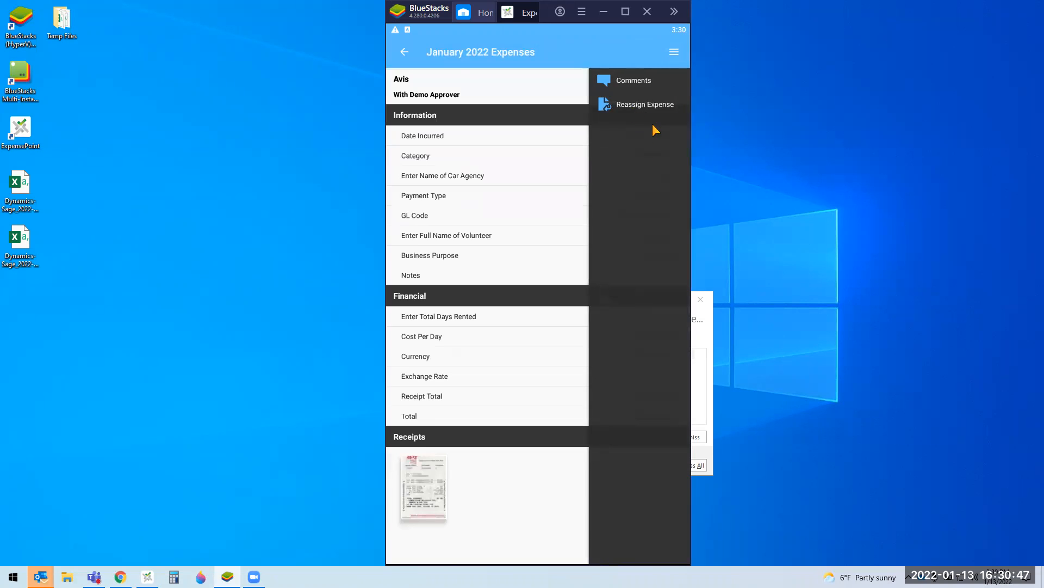
{"action": "left_click", "coordinate": [647, 106]}
{"action": "left_click", "coordinate": [629, 326]}
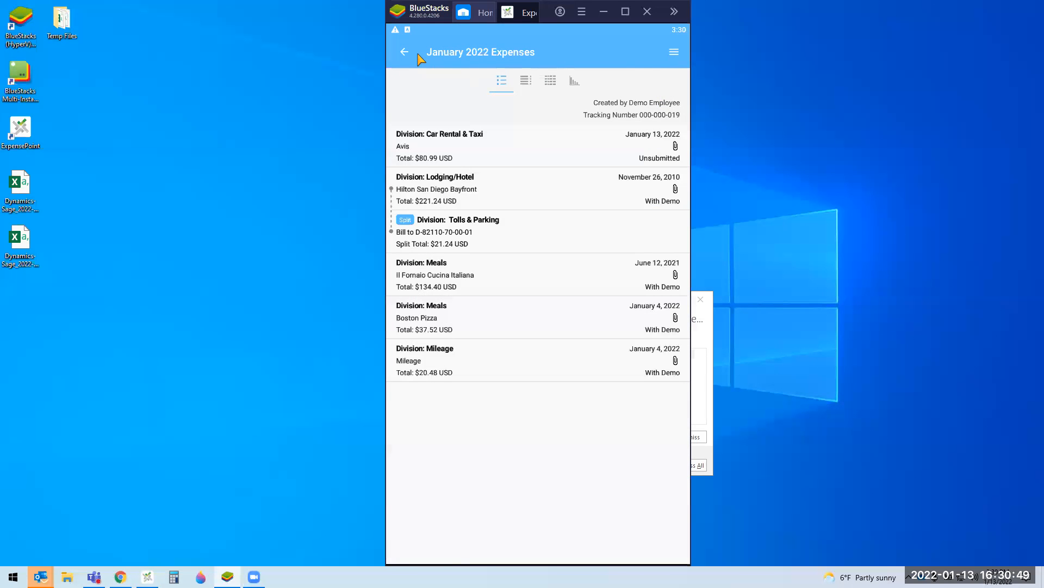
Step: Reopen January 2022 Expenses from My Reports to verify it, then return home
{"action": "left_click", "coordinate": [404, 52]}
{"action": "left_click", "coordinate": [404, 51]}
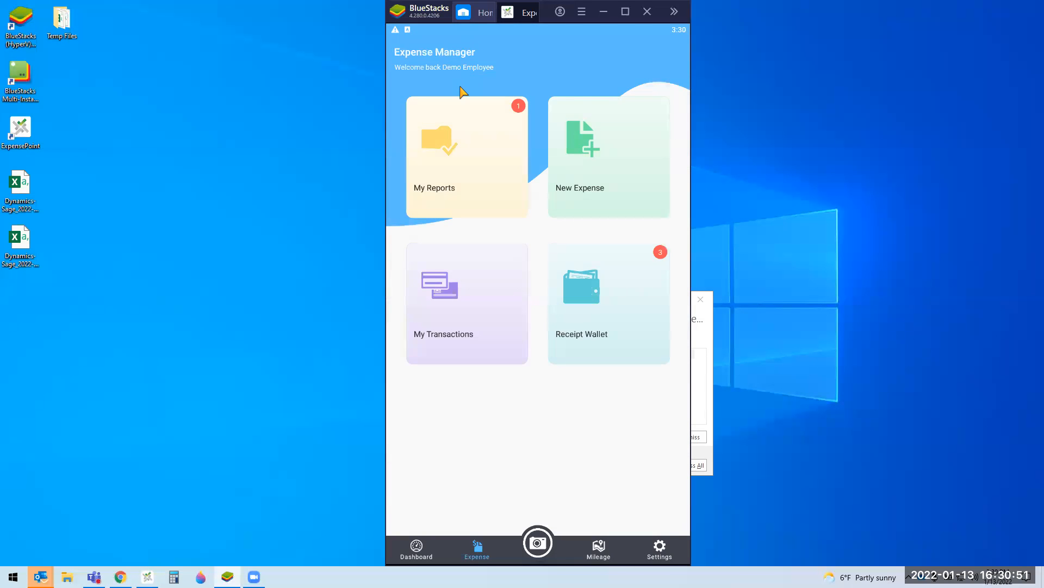
{"action": "left_click", "coordinate": [477, 158]}
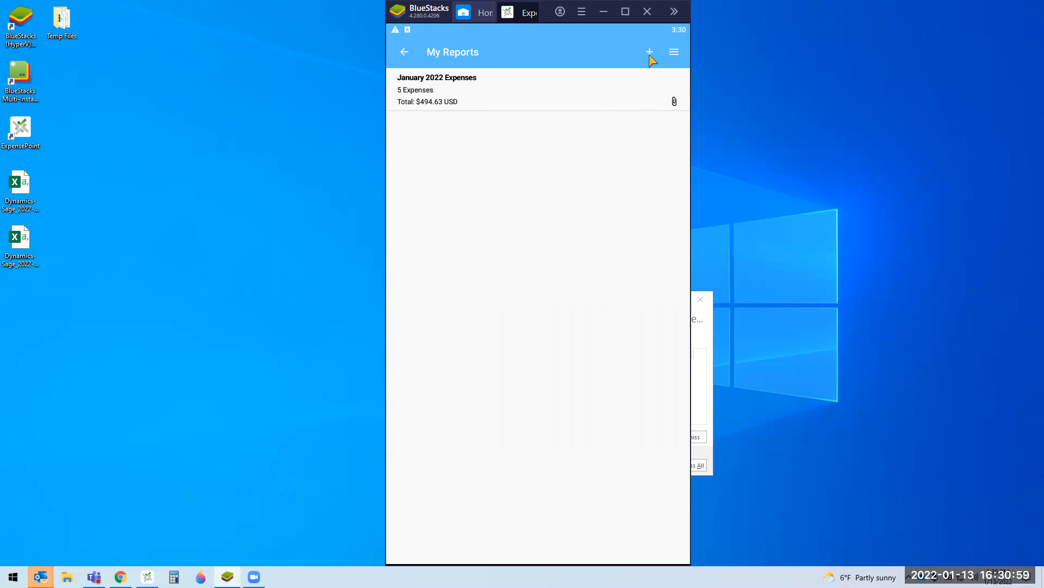
{"action": "left_click", "coordinate": [560, 106]}
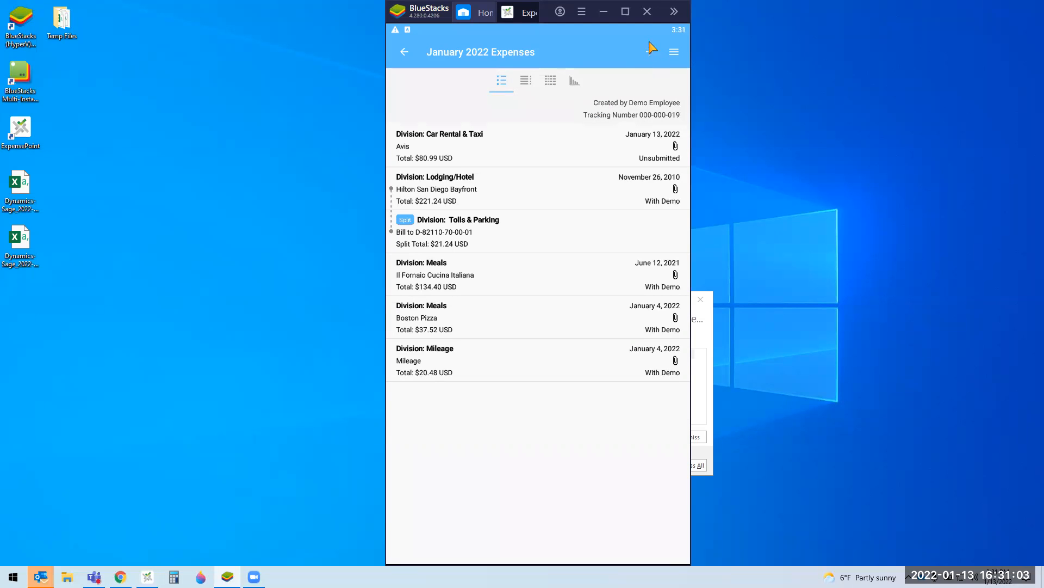
{"action": "left_click", "coordinate": [405, 54]}
{"action": "left_click", "coordinate": [404, 52]}
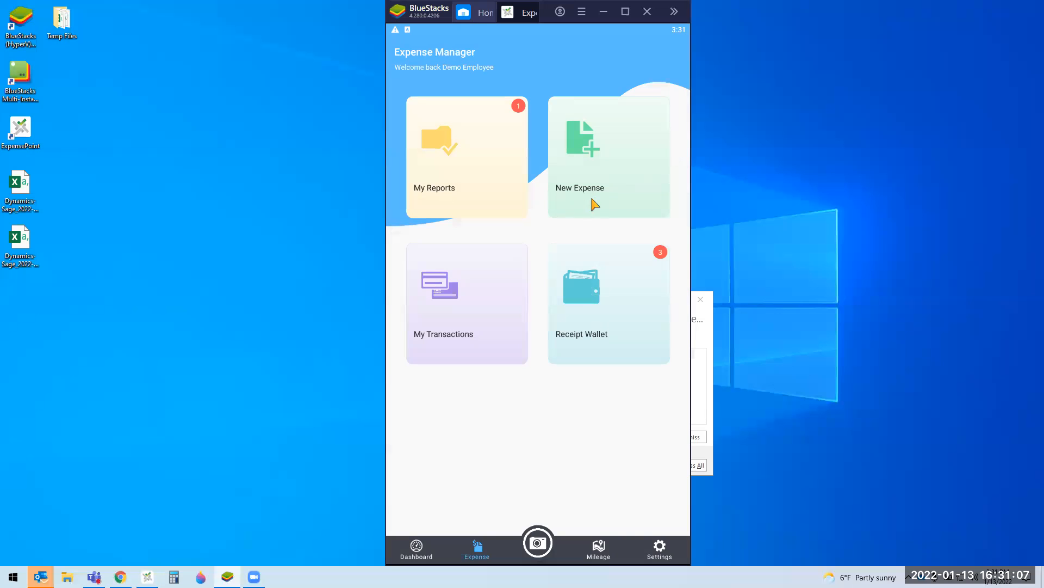
Step: Start a new expense in January 2022 Expenses dated January 4, 2022
{"action": "left_click", "coordinate": [620, 205]}
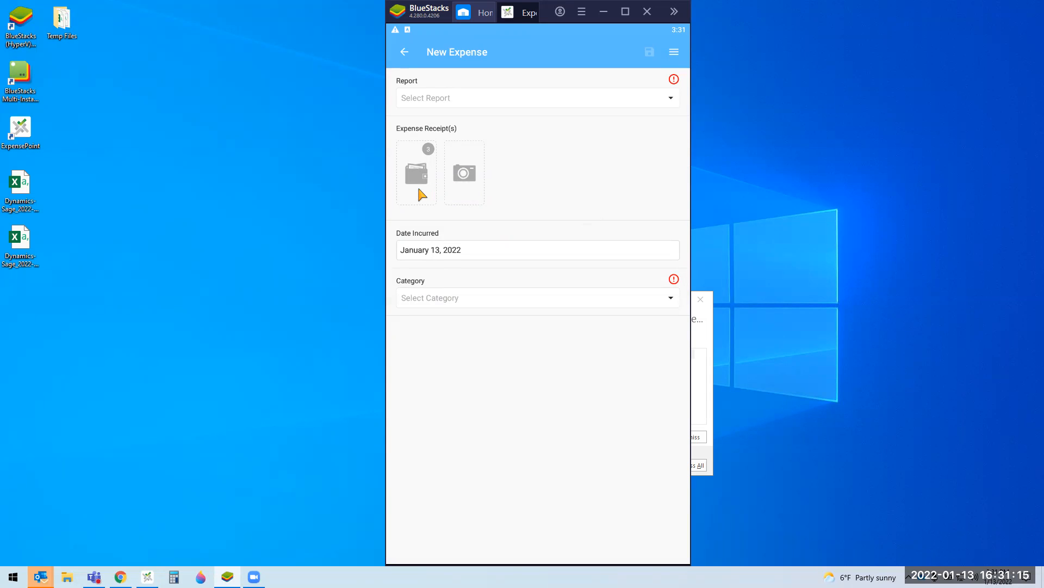
{"action": "left_click", "coordinate": [457, 105]}
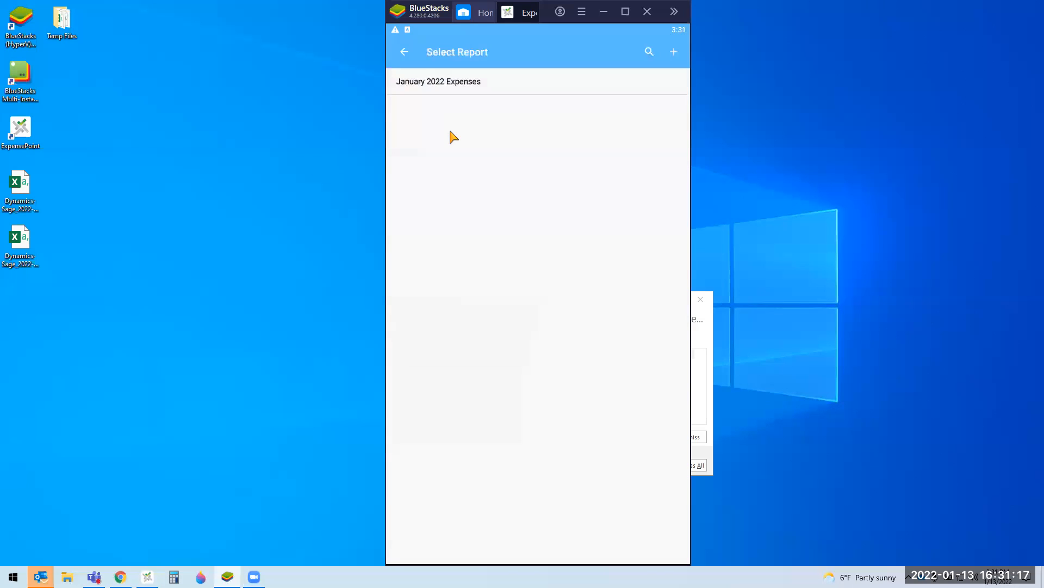
{"action": "left_click", "coordinate": [450, 81]}
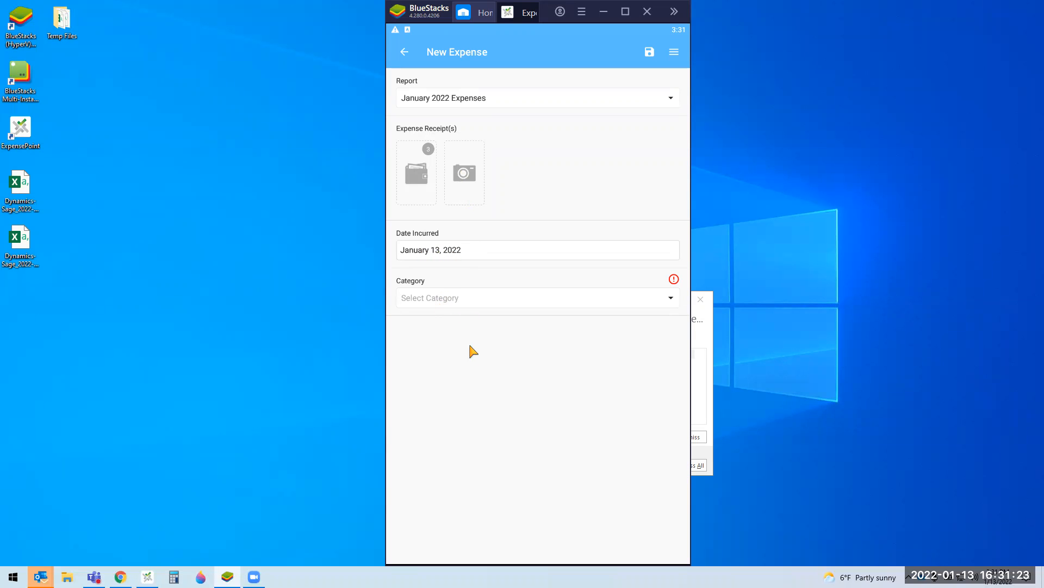
{"action": "left_click", "coordinate": [475, 254]}
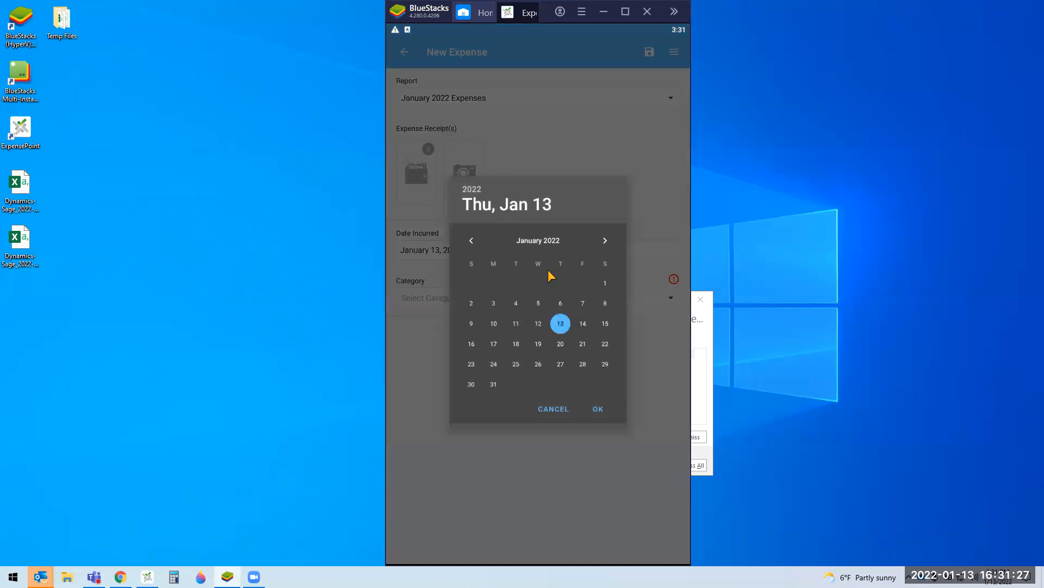
{"action": "left_click", "coordinate": [517, 303]}
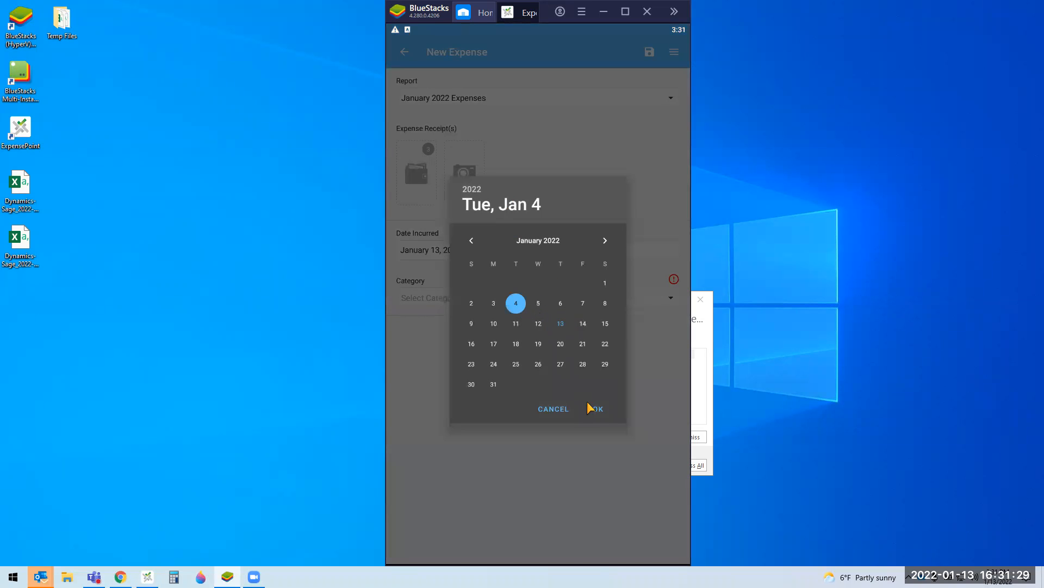
{"action": "left_click", "coordinate": [604, 409]}
Step: Set the category to Division: Awards Plaques and add Book Store as the establishment
{"action": "left_click", "coordinate": [434, 297]}
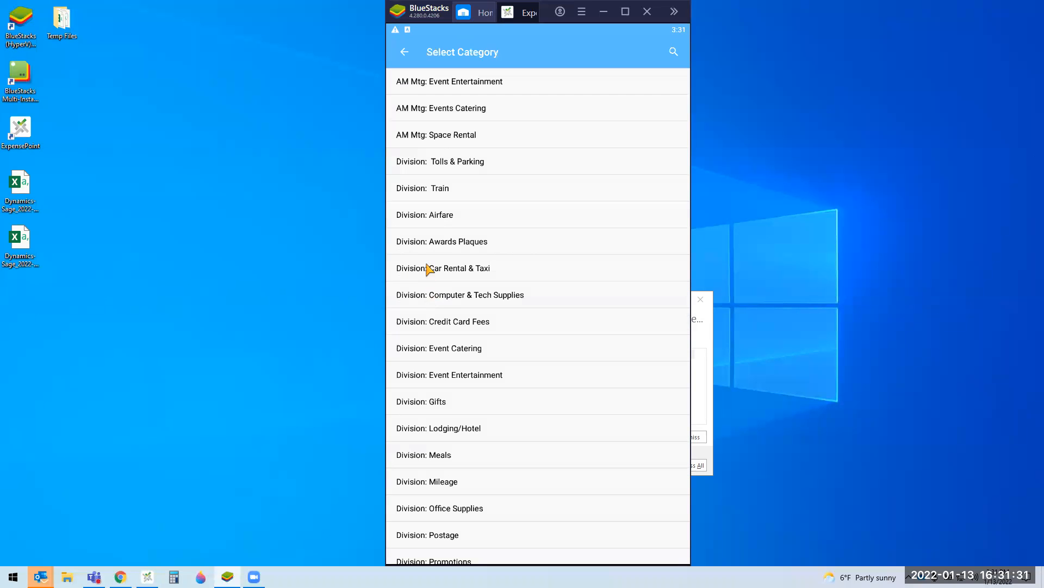
{"action": "left_click", "coordinate": [427, 246]}
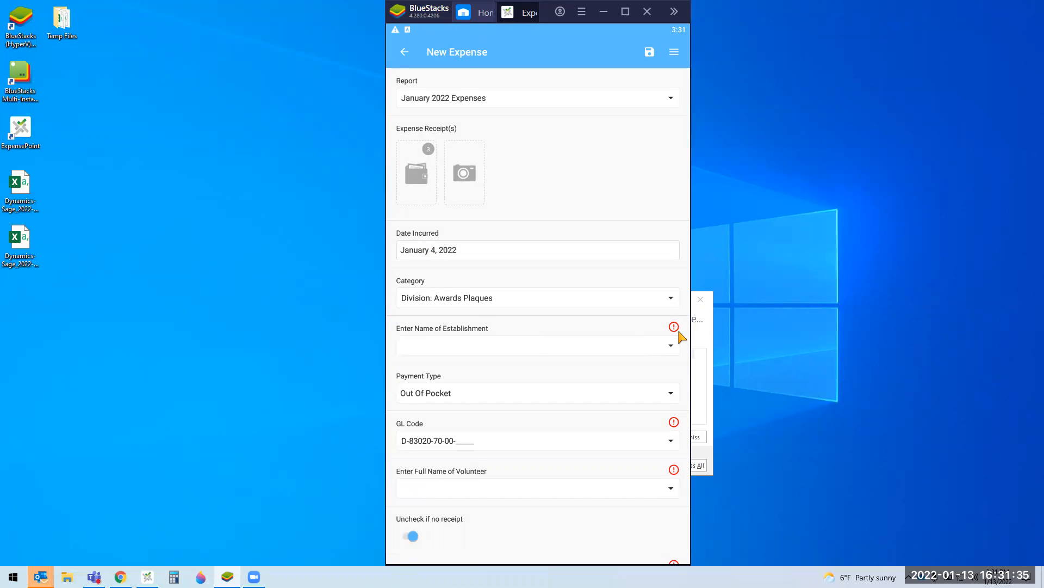
{"action": "left_click", "coordinate": [484, 353]}
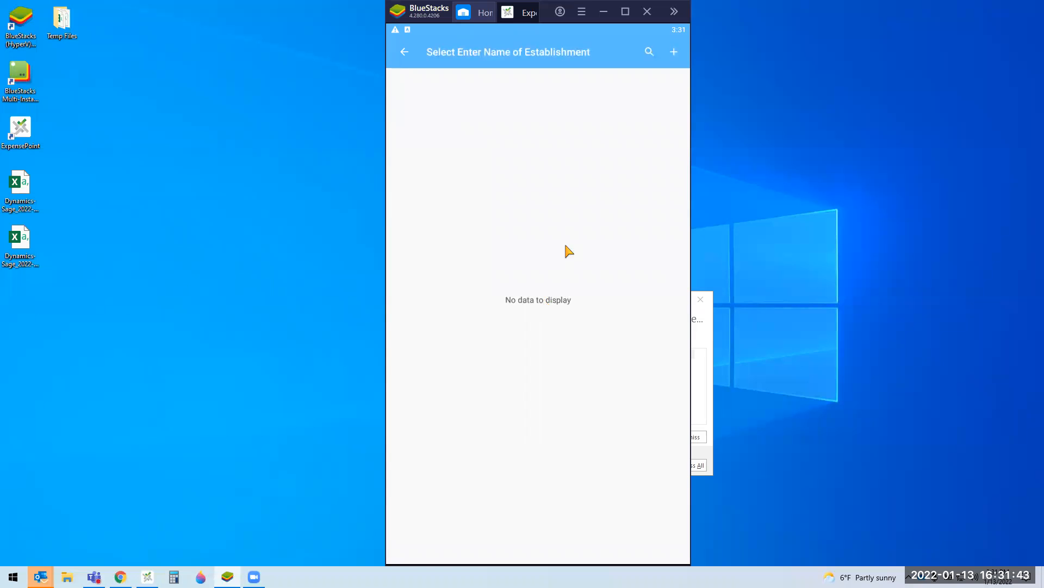
{"action": "left_click", "coordinate": [674, 53]}
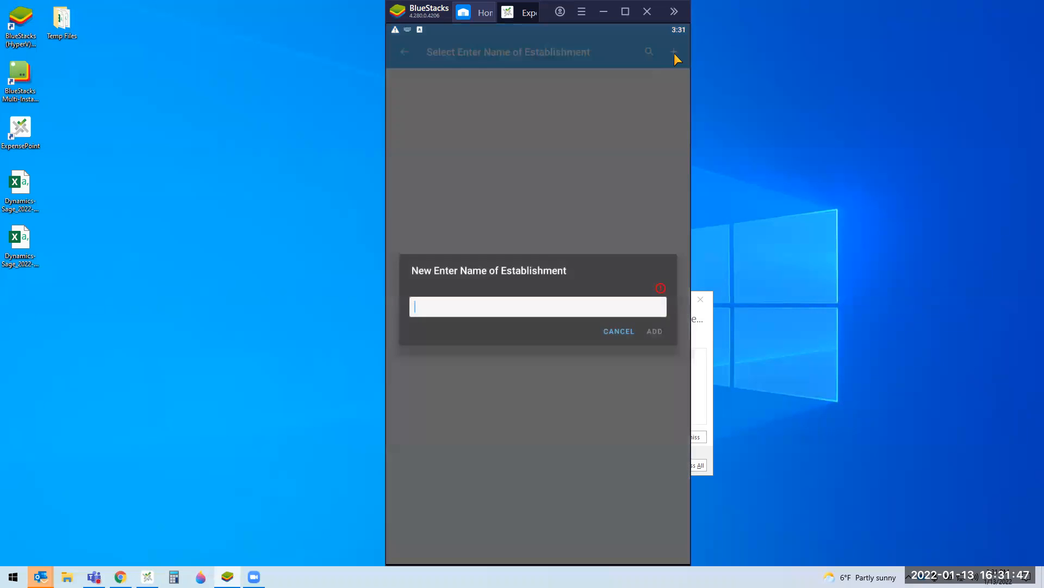
{"action": "left_click", "coordinate": [542, 305]}
{"action": "type", "text": "Book Store"}
{"action": "left_click", "coordinate": [668, 330]}
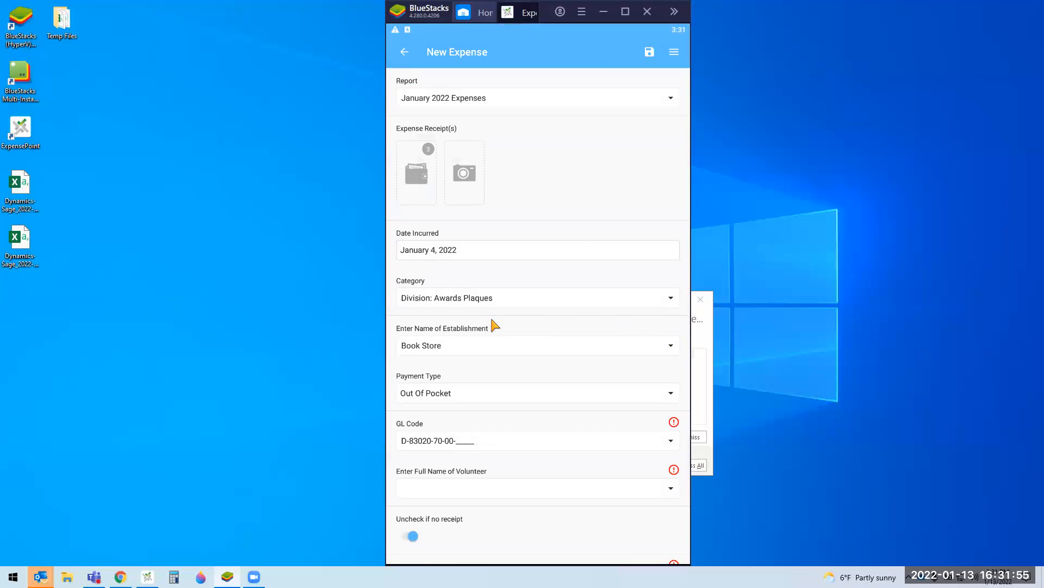
{"action": "left_click", "coordinate": [474, 354]}
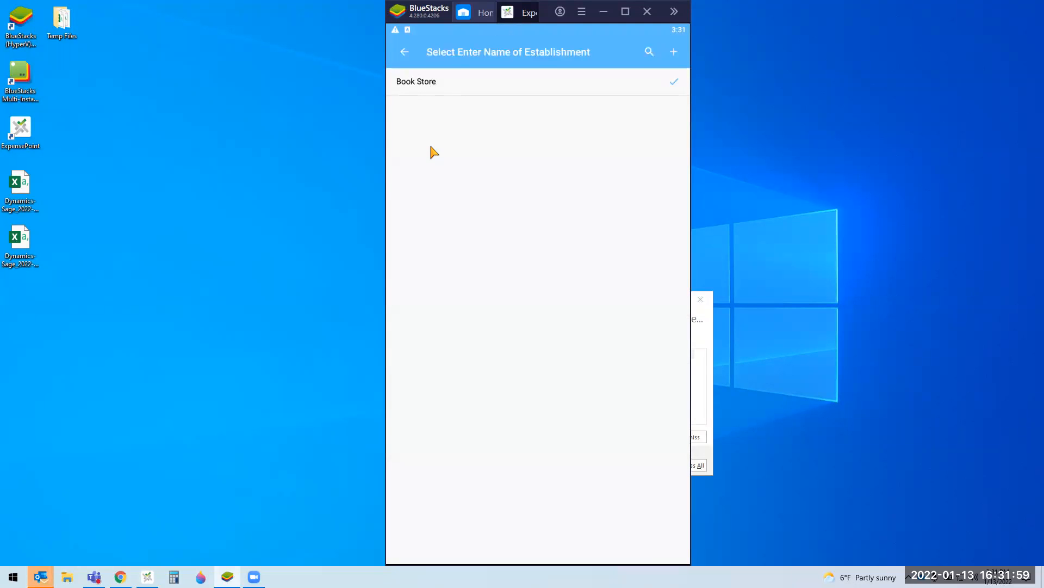
{"action": "left_click", "coordinate": [410, 57]}
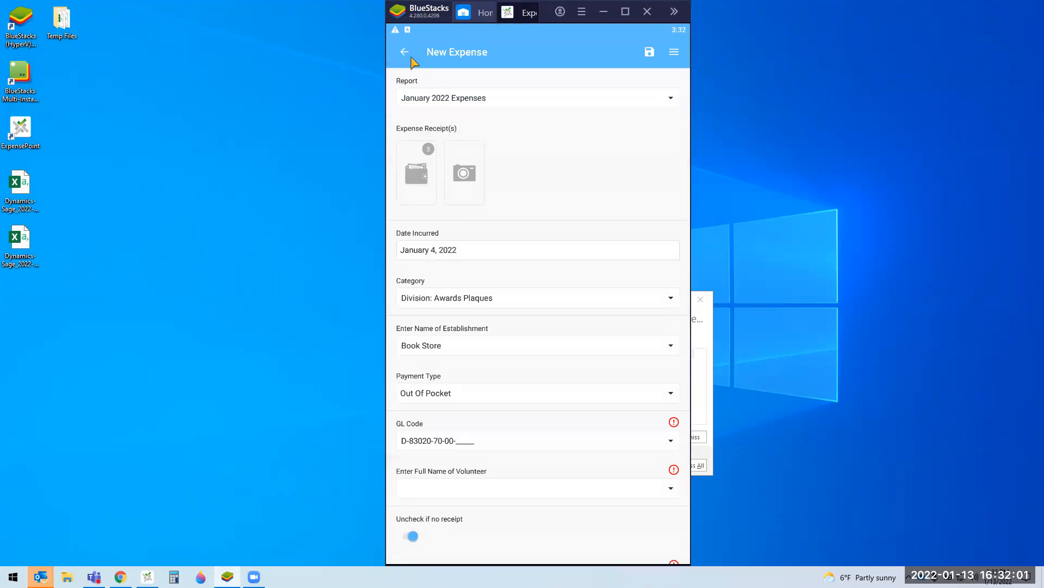
Step: Set the GL code department to 08 - HR and choose the volunteer's name
{"action": "scroll", "coordinate": [566, 492], "scroll_direction": "down", "scroll_amount": 3}
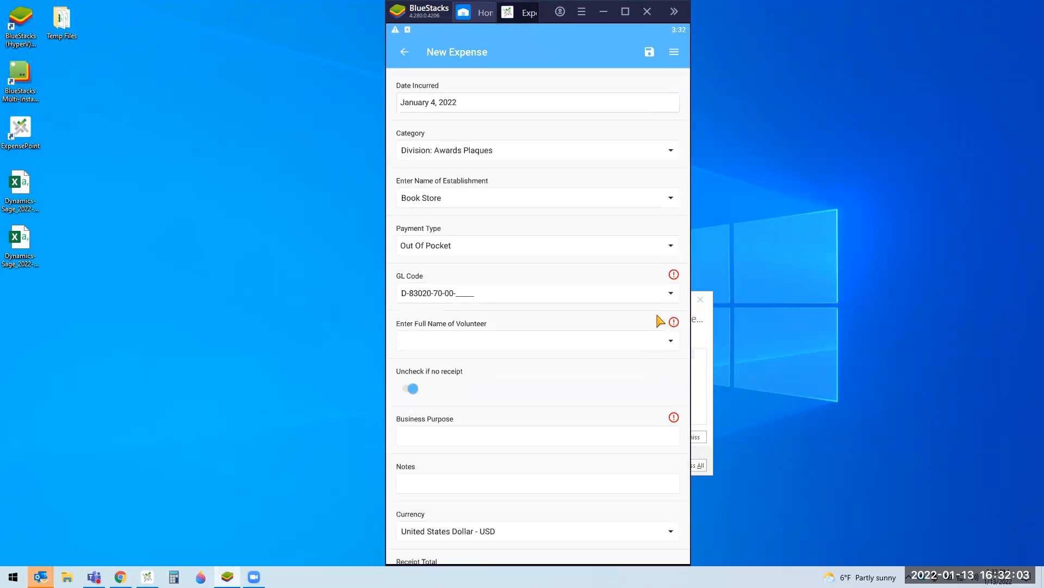
{"action": "left_click", "coordinate": [671, 293]}
{"action": "left_click", "coordinate": [492, 291]}
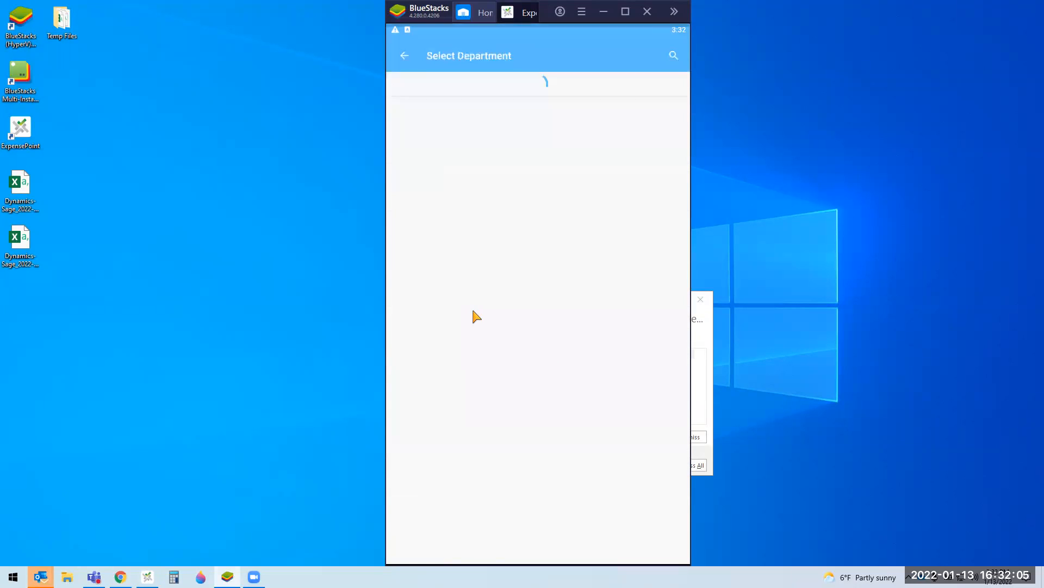
{"action": "left_click", "coordinate": [475, 283]}
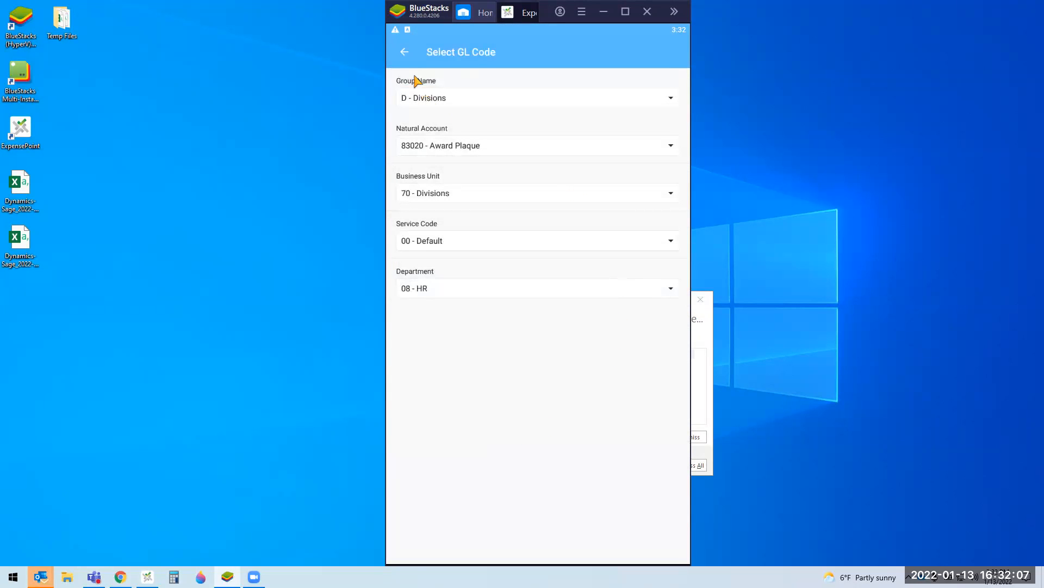
{"action": "left_click", "coordinate": [406, 54]}
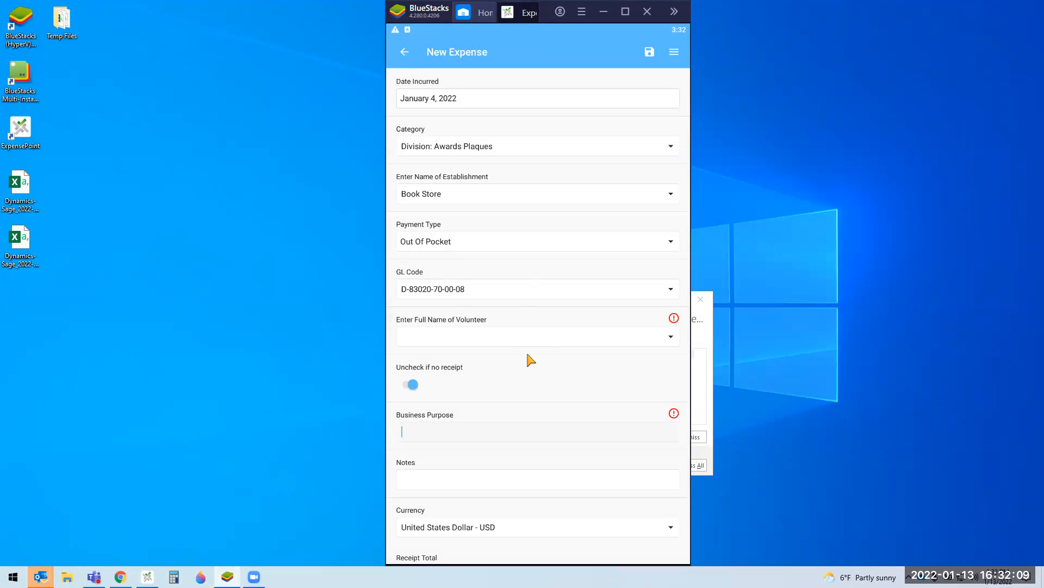
{"action": "left_click", "coordinate": [495, 341]}
{"action": "left_click", "coordinate": [447, 133]}
Step: Enter a meeting business purpose and a 25 USD total, then save the expense
{"action": "left_click_drag", "start_coordinate": [665, 419], "coordinate": [671, 296]}
{"action": "left_click", "coordinate": [601, 340]}
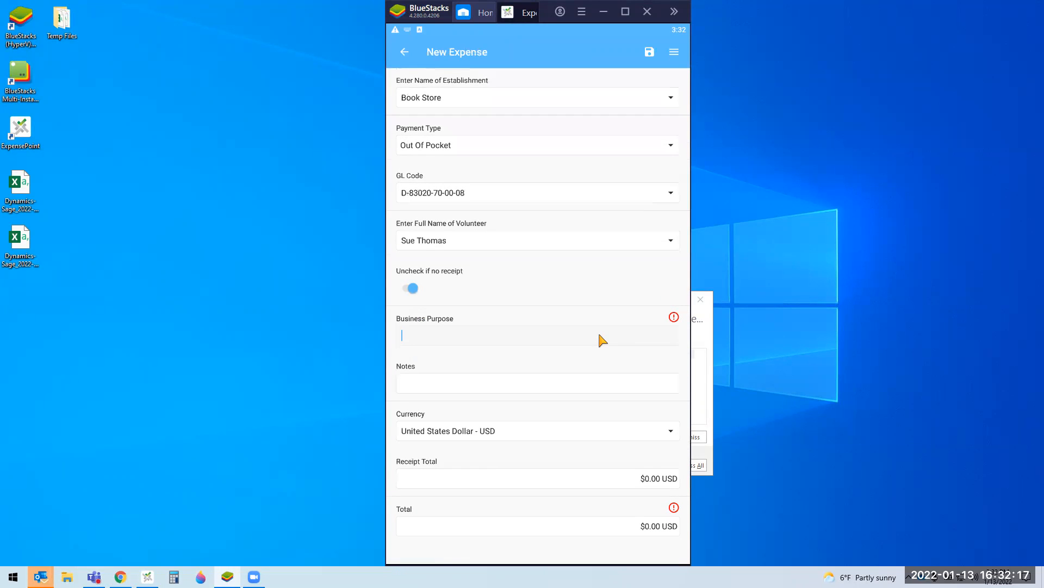
{"action": "type", "text": "Meetw/mike"}
{"action": "left_click", "coordinate": [658, 531]}
{"action": "type", "text": "25"}
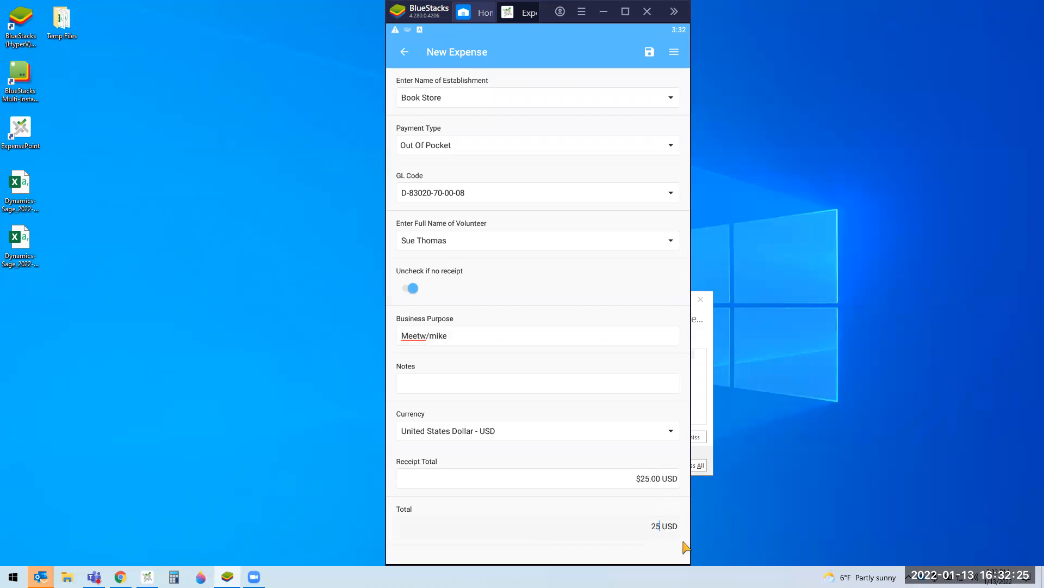
{"action": "left_click", "coordinate": [453, 431]}
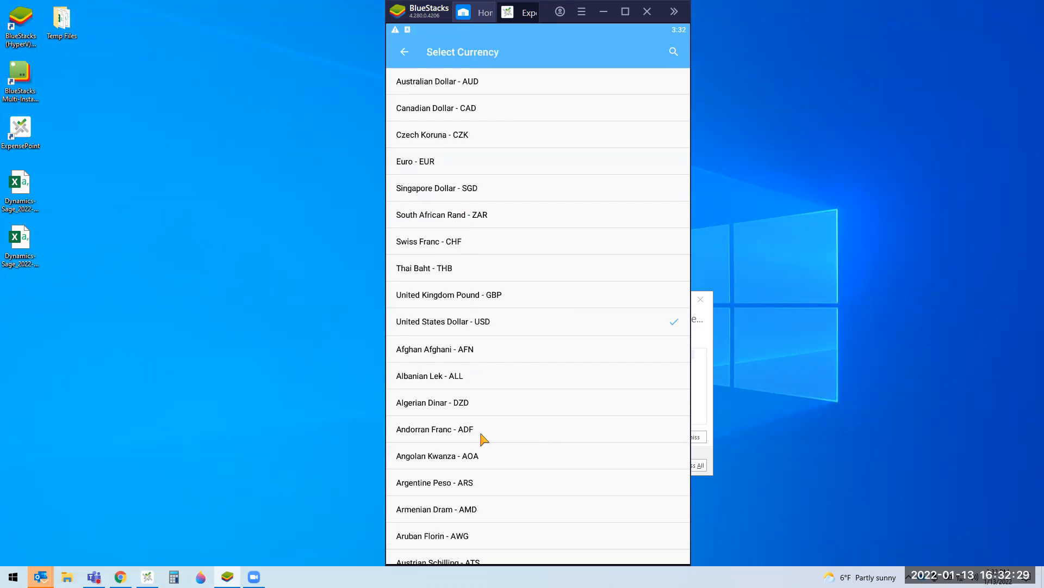
{"action": "left_click", "coordinate": [409, 58]}
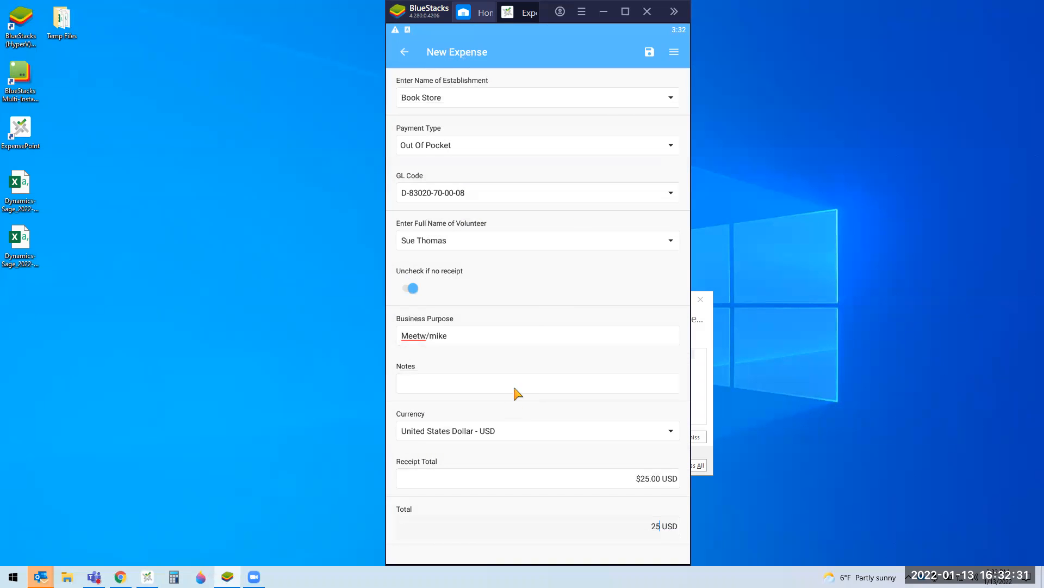
{"action": "left_click", "coordinate": [649, 54]}
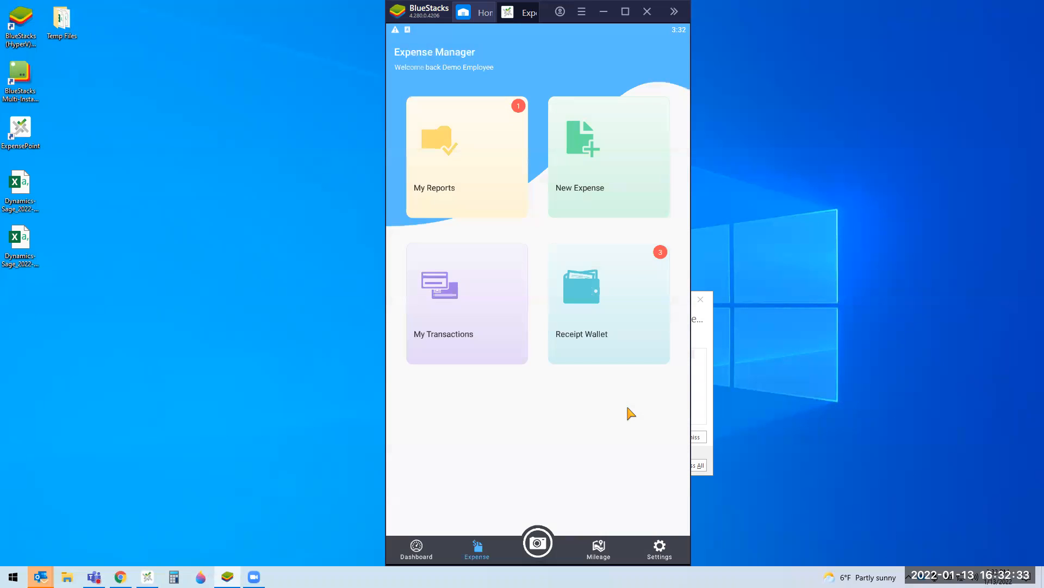
Step: Review the Awards Plaques Book Store expense in January 2022 Expenses, closing it without saving
{"action": "left_click", "coordinate": [471, 171]}
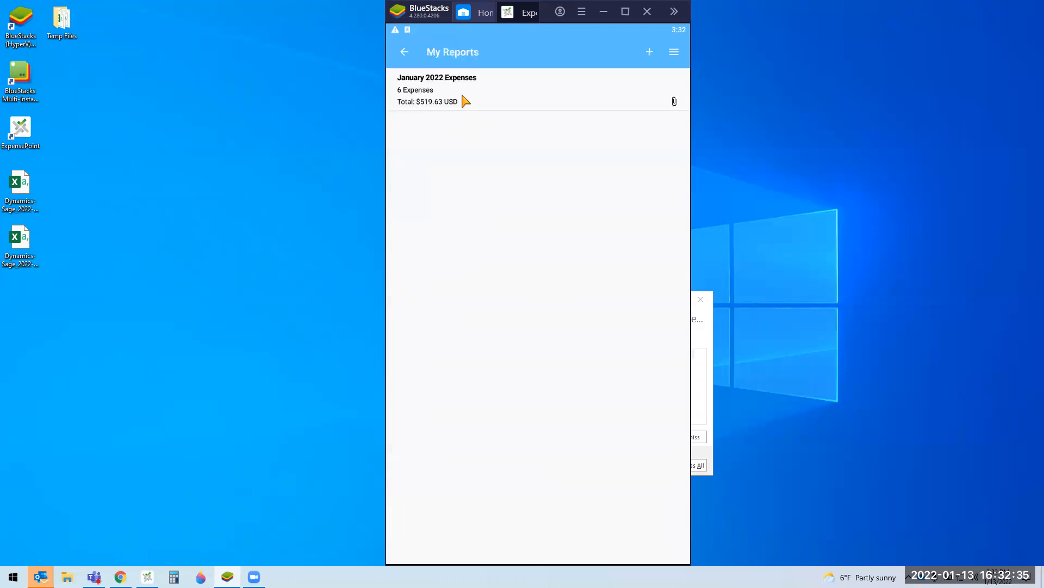
{"action": "left_click", "coordinate": [464, 99]}
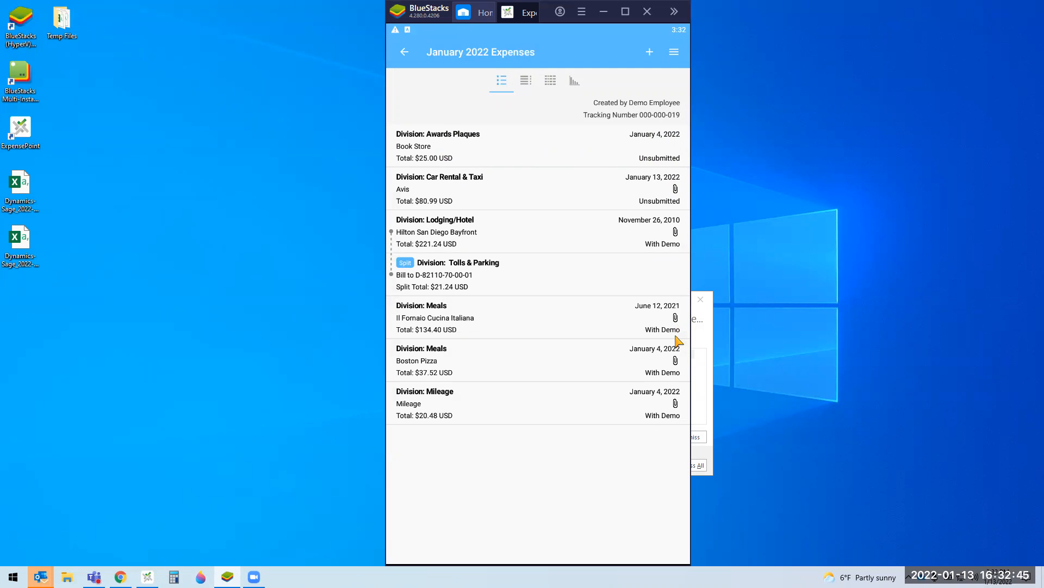
{"action": "left_click", "coordinate": [450, 158]}
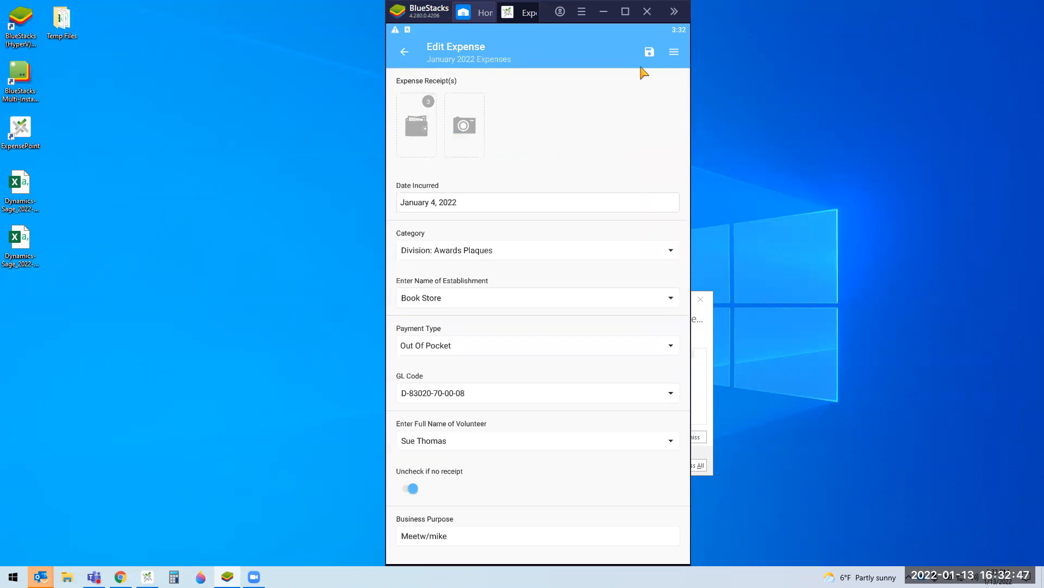
{"action": "left_click", "coordinate": [676, 53]}
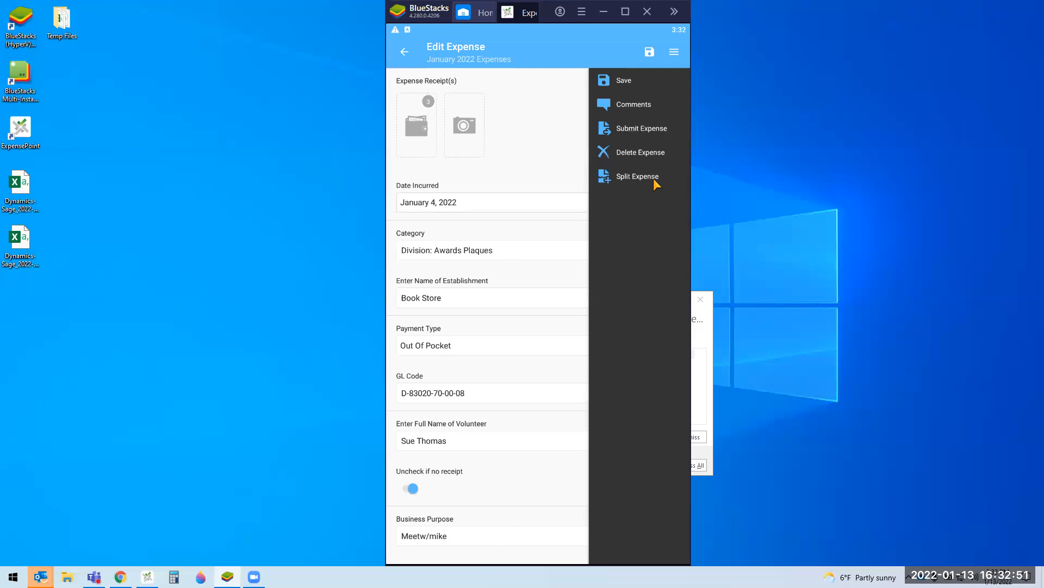
{"action": "left_click", "coordinate": [403, 54]}
{"action": "left_click", "coordinate": [563, 311]}
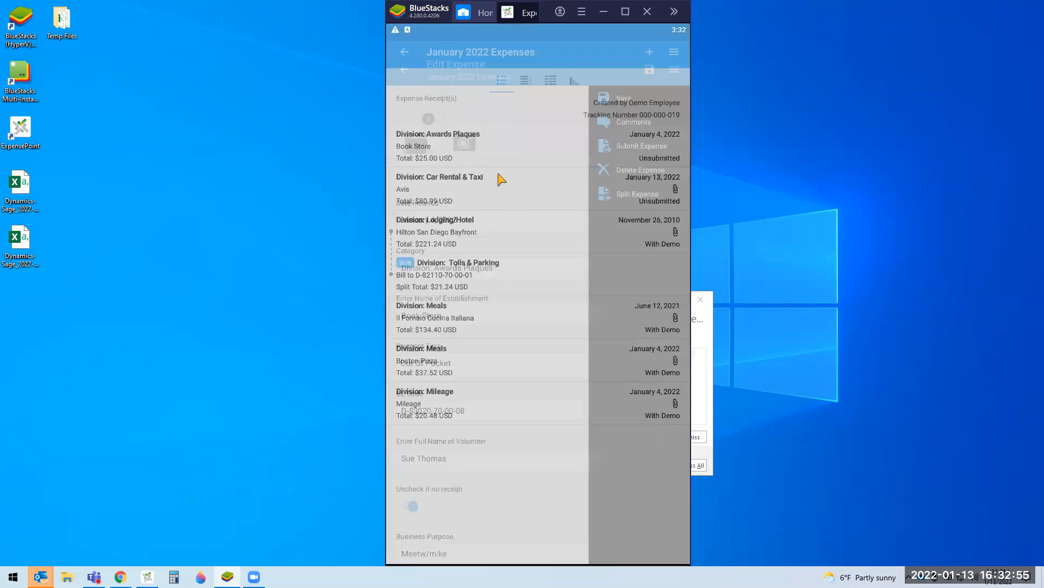
Step: Swipe January 2022 Expenses in My Reports, submit it, and return home
{"action": "mouse_move", "coordinate": [456, 161]}
{"action": "left_mouse_down"}
{"action": "mouse_move", "coordinate": [560, 168]}
{"action": "mouse_move", "coordinate": [466, 158]}
{"action": "left_mouse_up"}
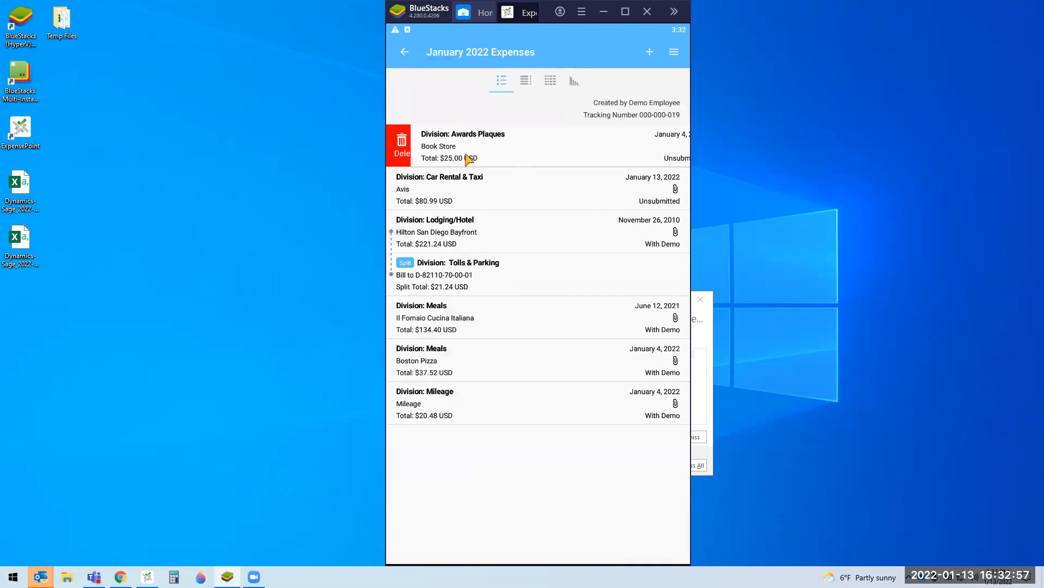
{"action": "left_click", "coordinate": [400, 54]}
{"action": "left_click_drag", "start_coordinate": [415, 113], "coordinate": [1027, 113]}
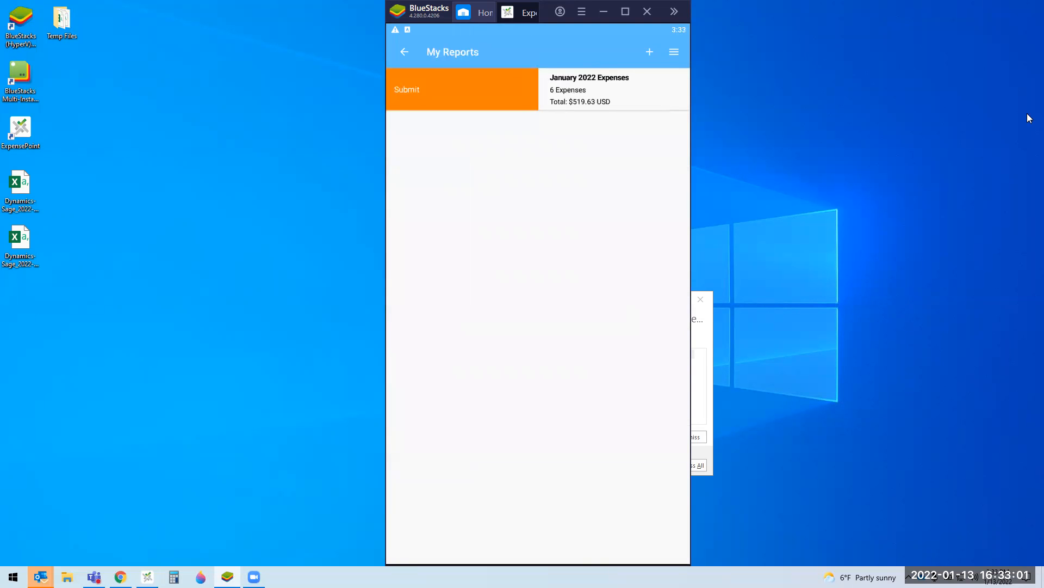
{"action": "left_click", "coordinate": [660, 333]}
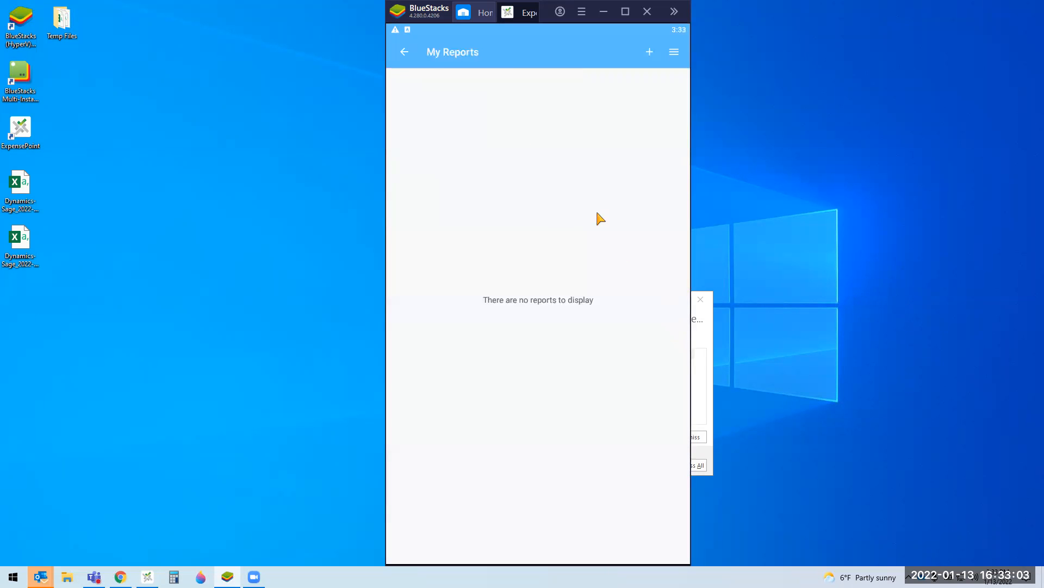
{"action": "left_click", "coordinate": [405, 53]}
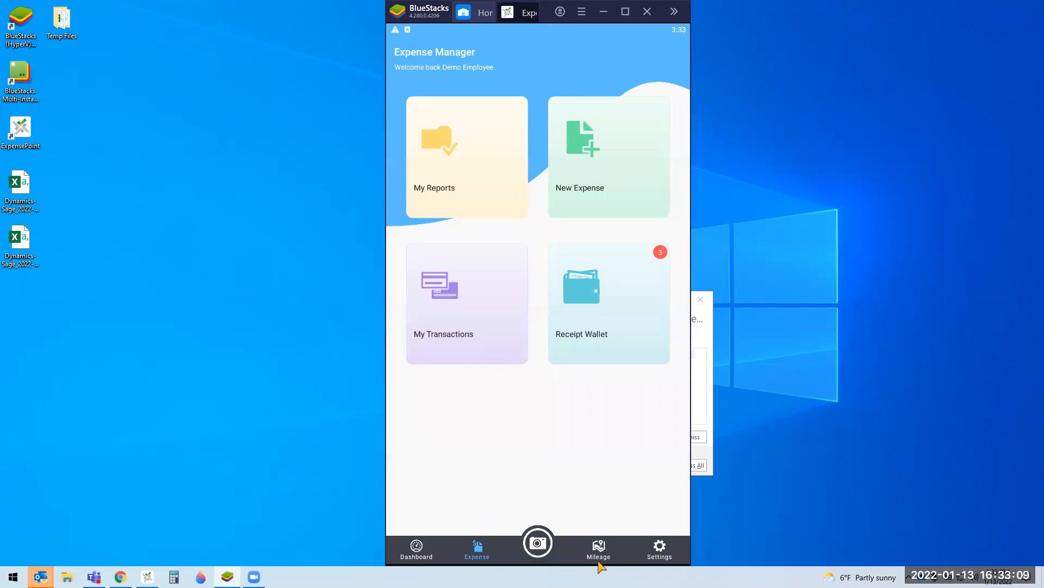
Step: In the tracked trips list, join the two January 12 trips into one
{"action": "left_click", "coordinate": [599, 549]}
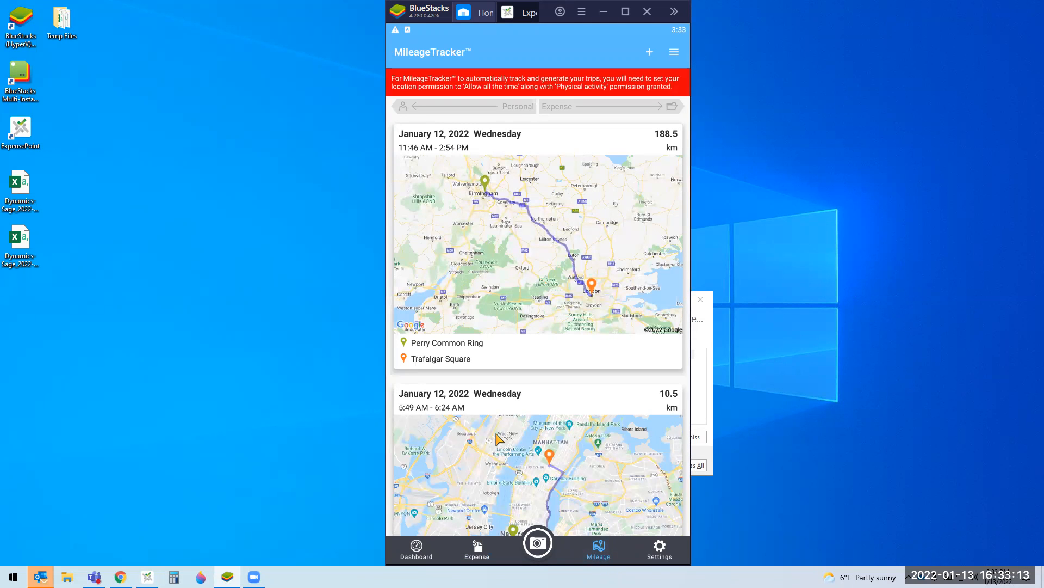
{"action": "scroll", "coordinate": [537, 401], "scroll_direction": "down", "scroll_amount": 2}
{"action": "scroll", "coordinate": [537, 407], "scroll_direction": "down", "scroll_amount": 3}
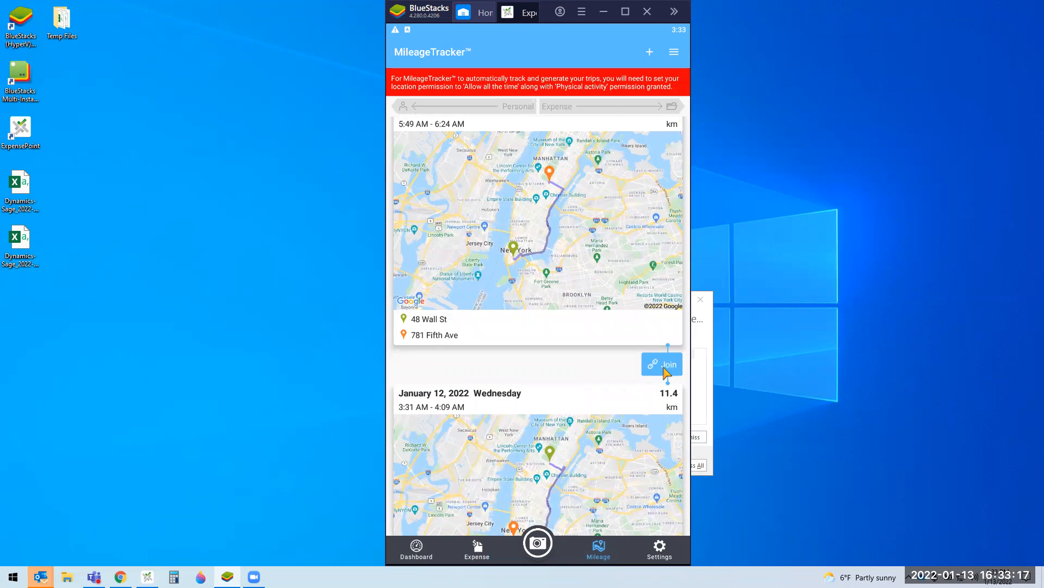
{"action": "left_click", "coordinate": [665, 371]}
{"action": "left_click", "coordinate": [648, 315]}
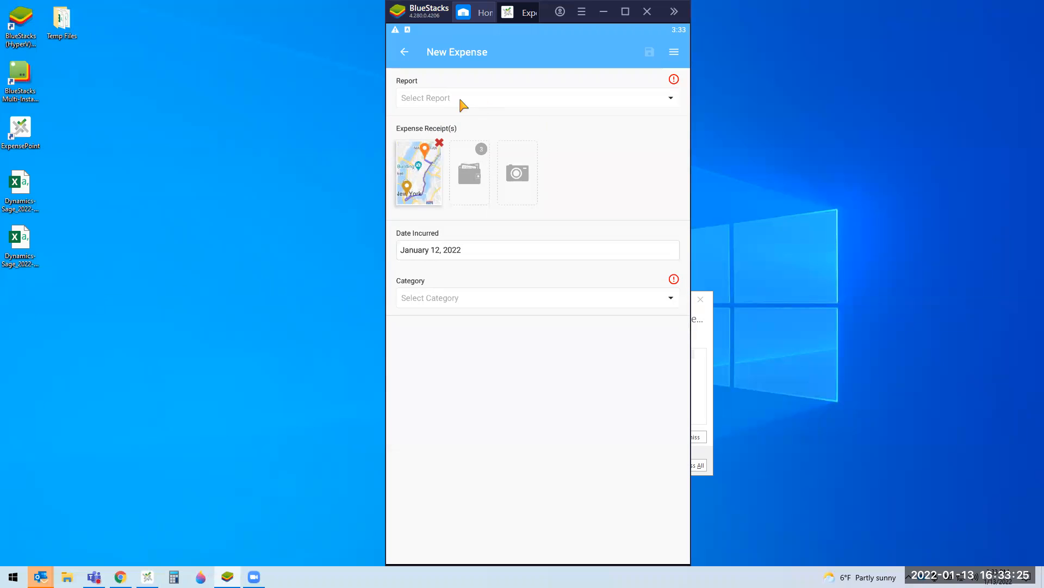
Step: Assign the mileage expense to a new report named test with category Division: Mileage
{"action": "left_click", "coordinate": [435, 106]}
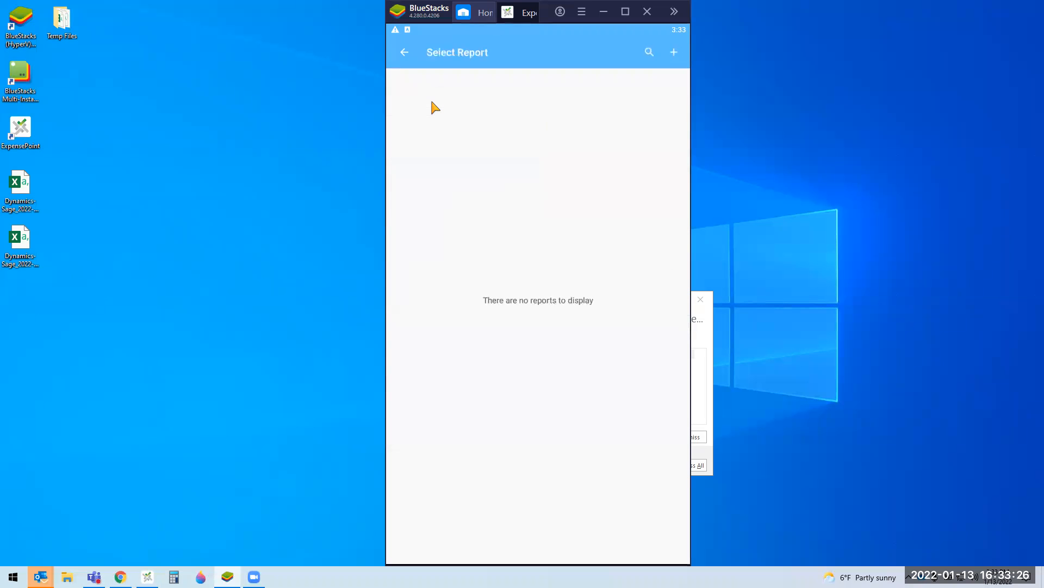
{"action": "left_click", "coordinate": [674, 53]}
{"action": "type", "text": "e"}
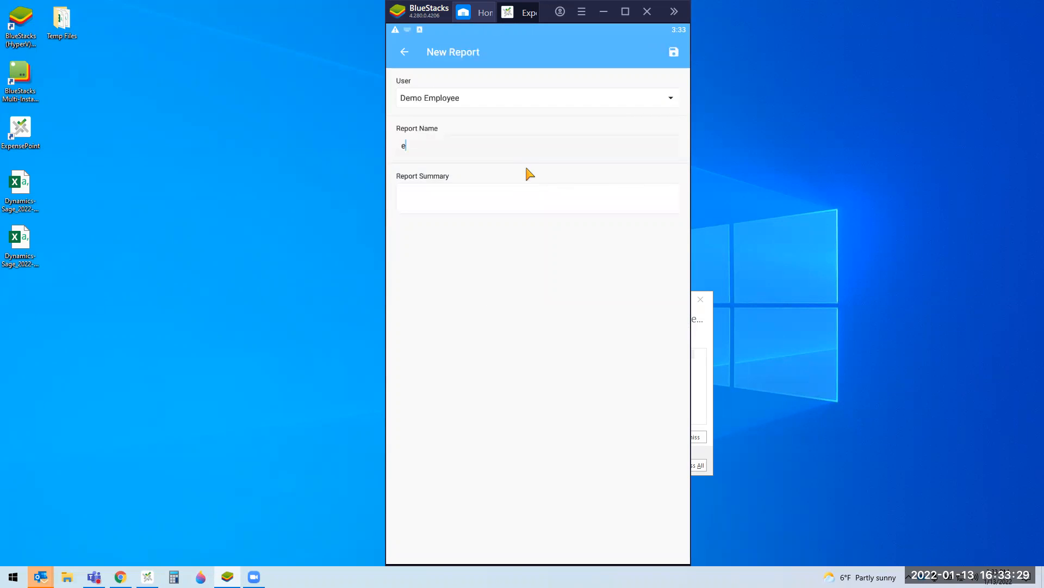
{"action": "type", "text": "test"}
{"action": "left_click", "coordinate": [675, 52]}
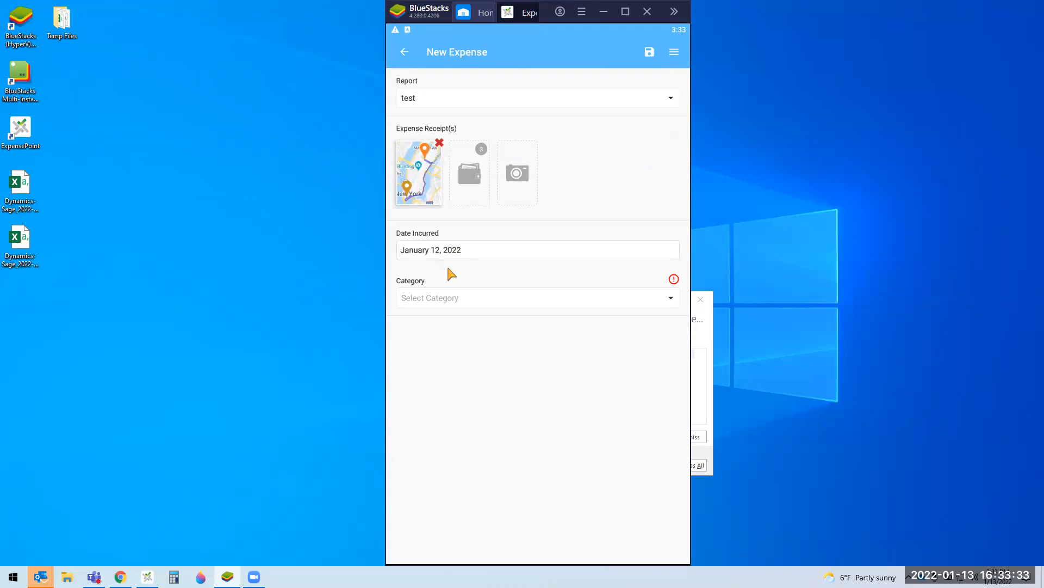
{"action": "left_click", "coordinate": [467, 305]}
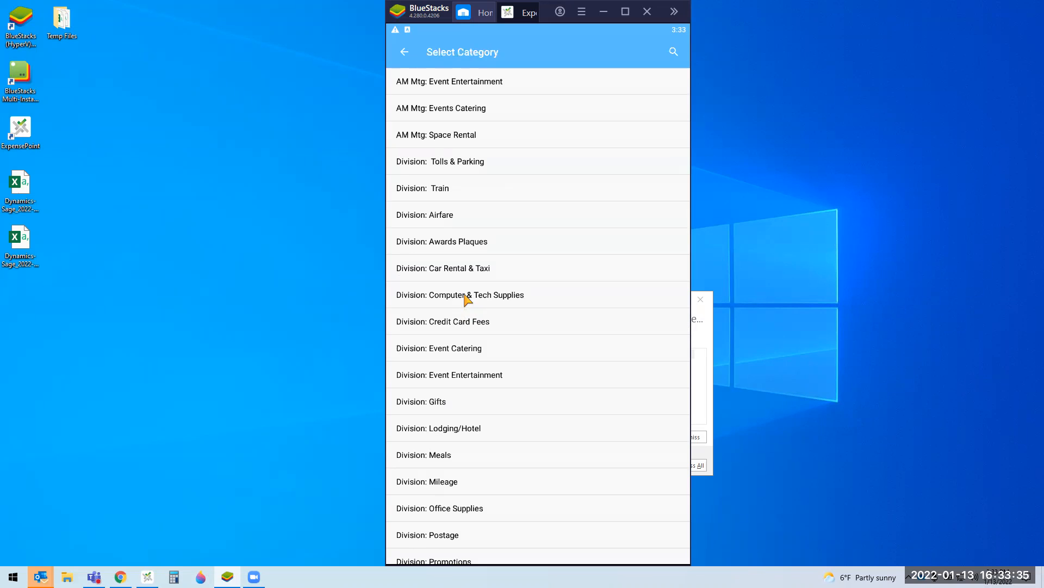
{"action": "left_click", "coordinate": [538, 489]}
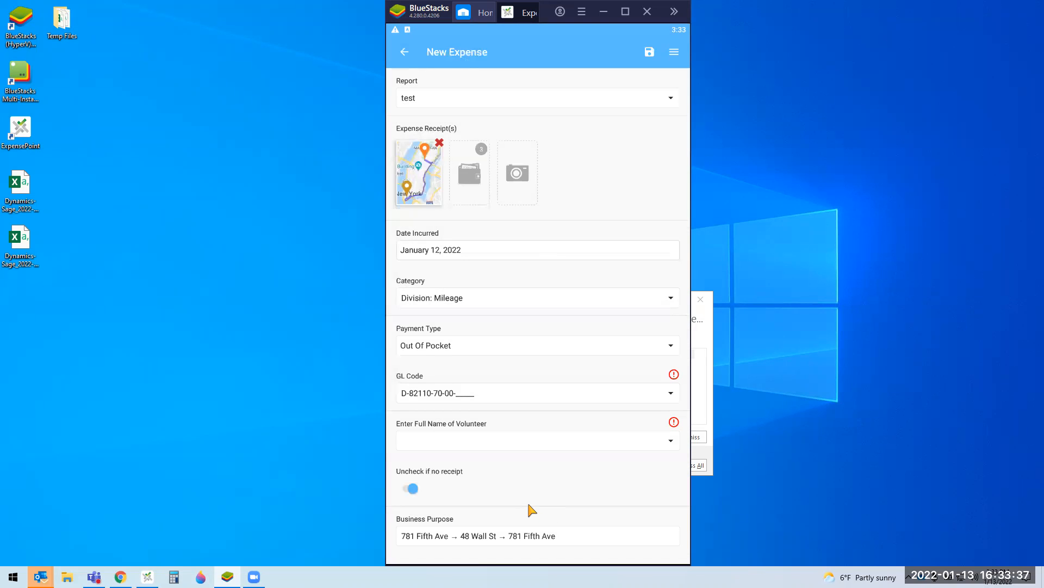
{"action": "scroll", "coordinate": [539, 446], "scroll_direction": "down", "scroll_amount": 3}
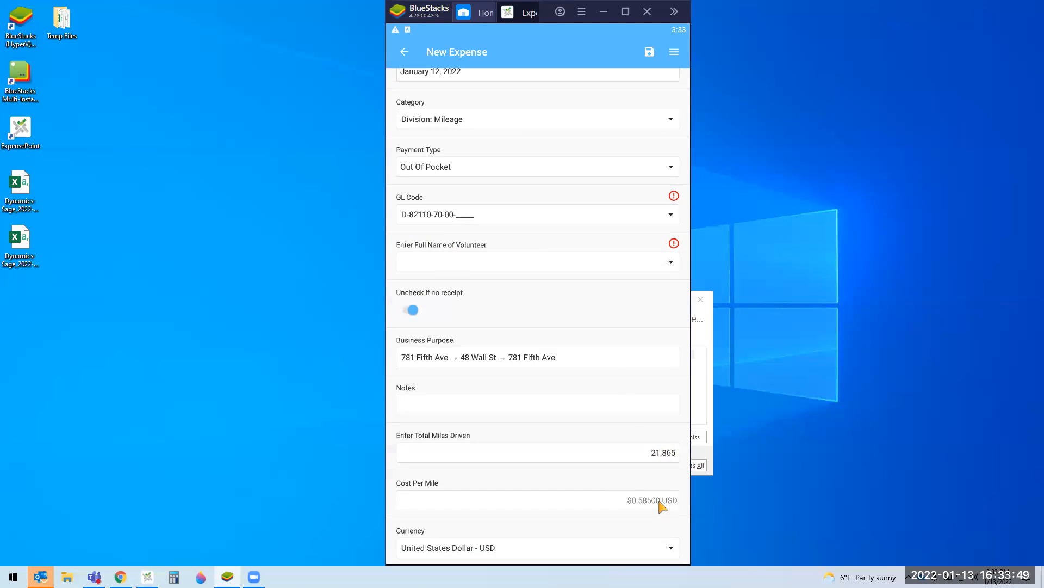
{"action": "scroll", "coordinate": [663, 504], "scroll_direction": "down", "scroll_amount": 2}
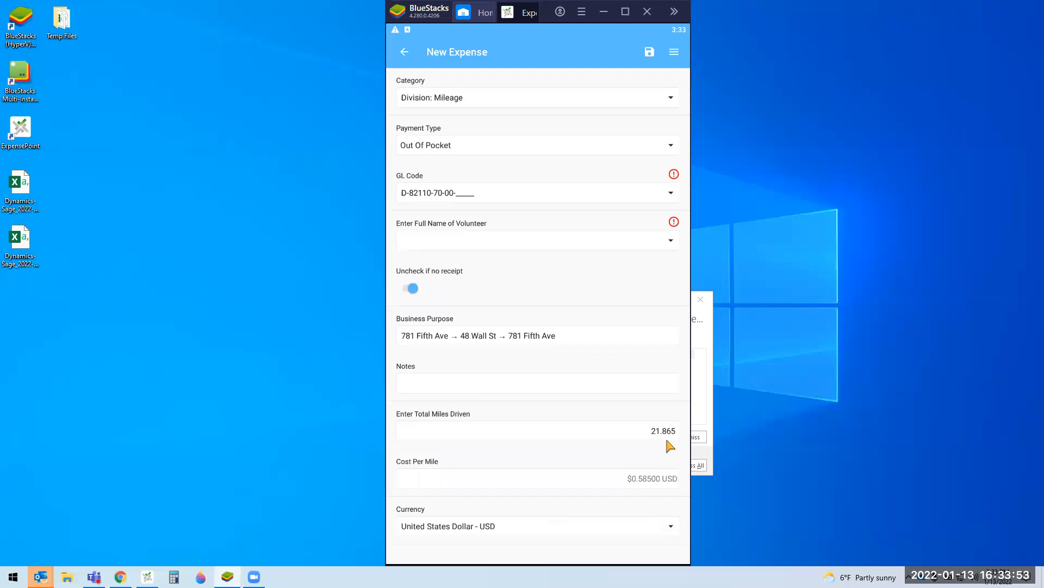
{"action": "left_click", "coordinate": [404, 52]}
Step: Discard the mileage expense and a new trip unsaved, then go back to the Expense home
{"action": "left_click", "coordinate": [572, 316]}
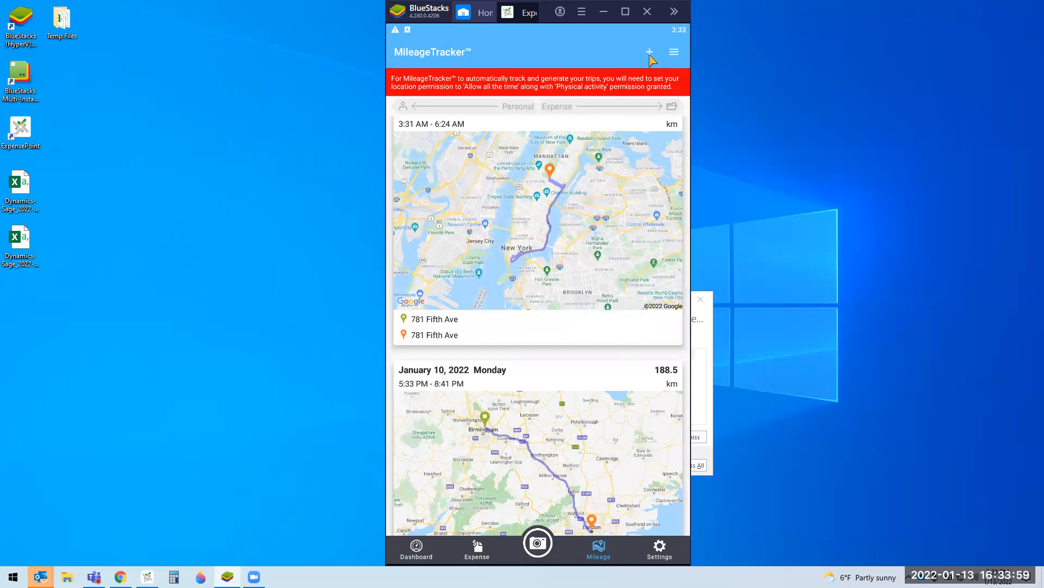
{"action": "left_click", "coordinate": [649, 52]}
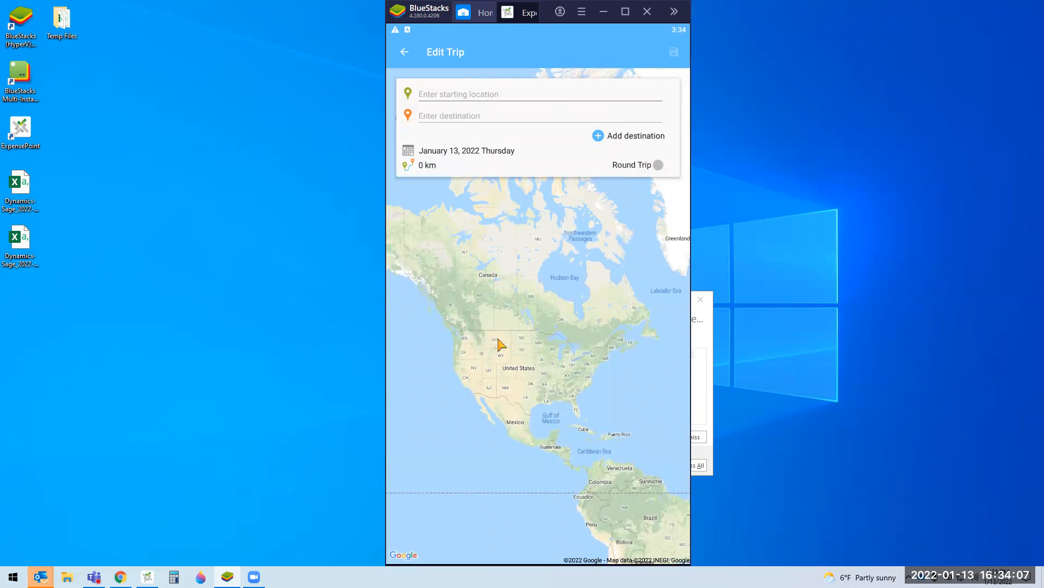
{"action": "left_click", "coordinate": [405, 53]}
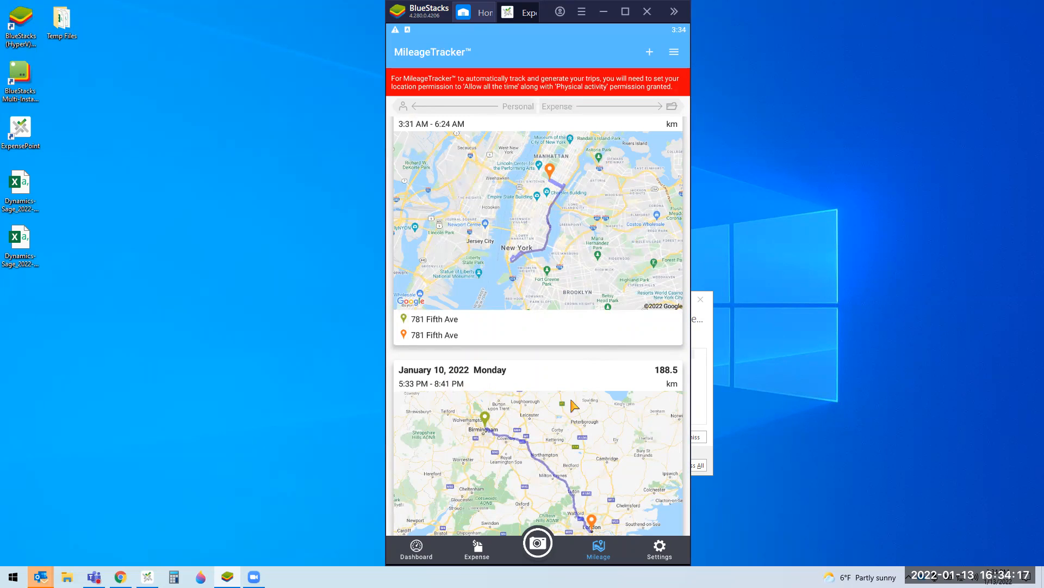
{"action": "left_click", "coordinate": [478, 544]}
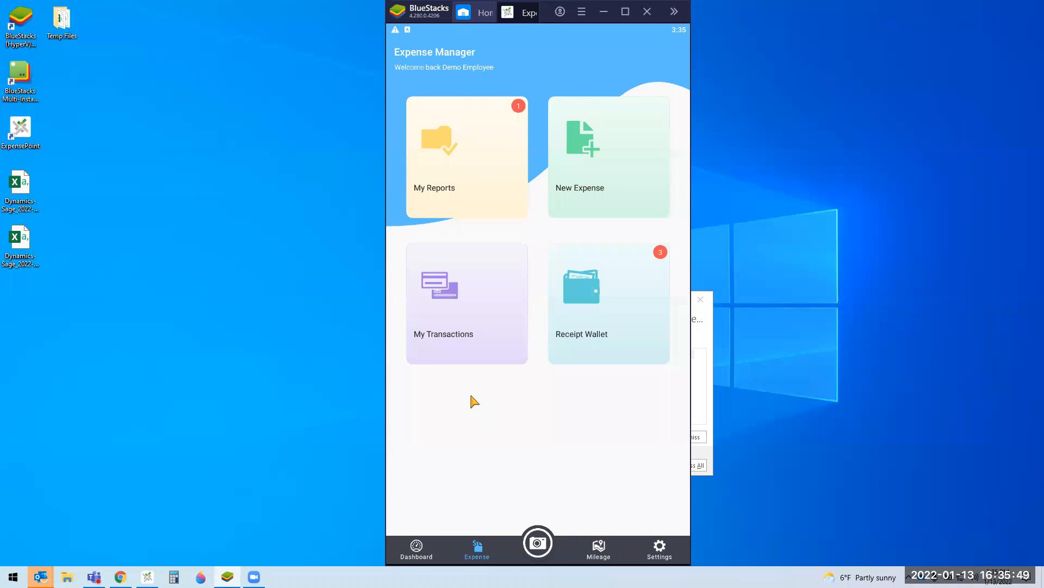
Step: Switch from BlueStacks to the desktop ExpensePoint dashboard, where the January 2022 Expenses report is pending
{"action": "left_click", "coordinate": [148, 577]}
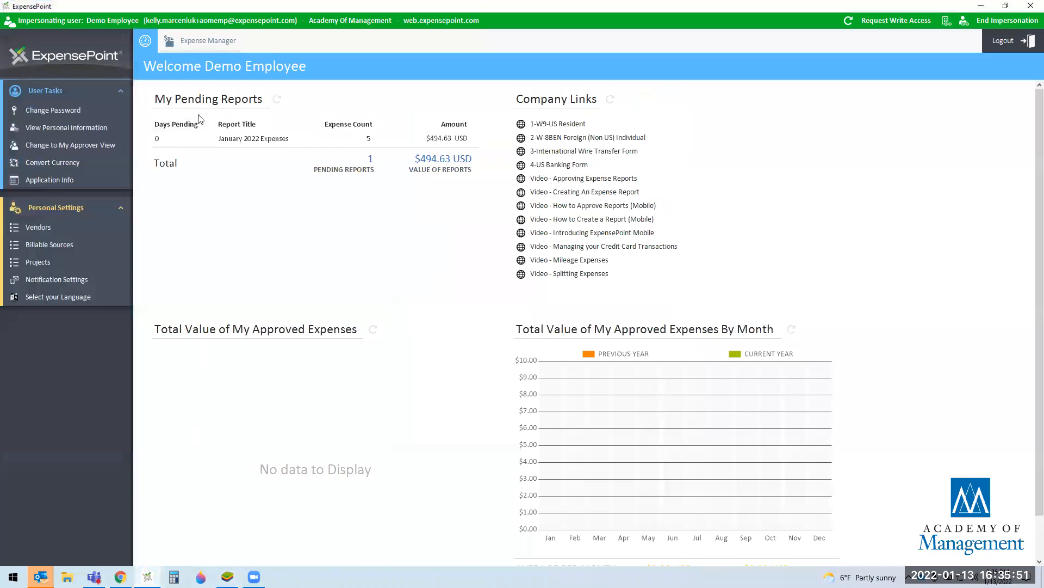
Step: Preview the January 2022 Expenses report for printing and jump to its Weekly Expense Summary section
{"action": "left_click", "coordinate": [198, 44]}
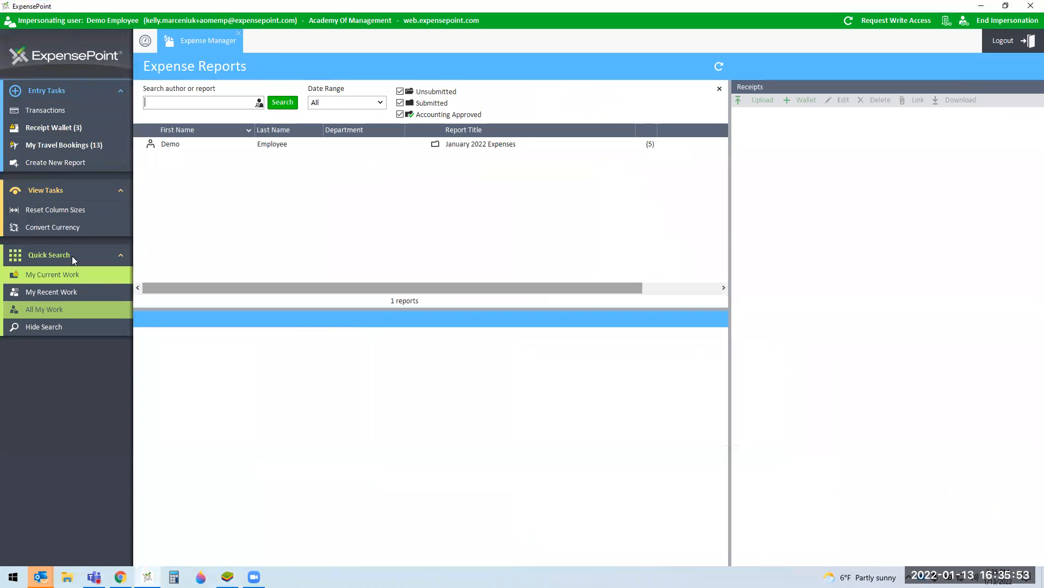
{"action": "left_click", "coordinate": [206, 147]}
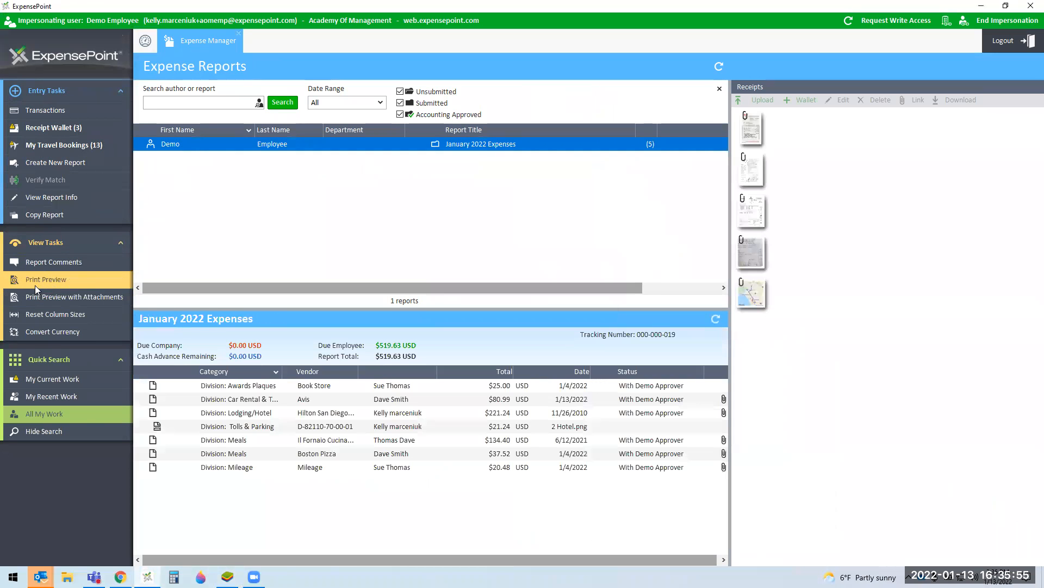
{"action": "left_click", "coordinate": [47, 280]}
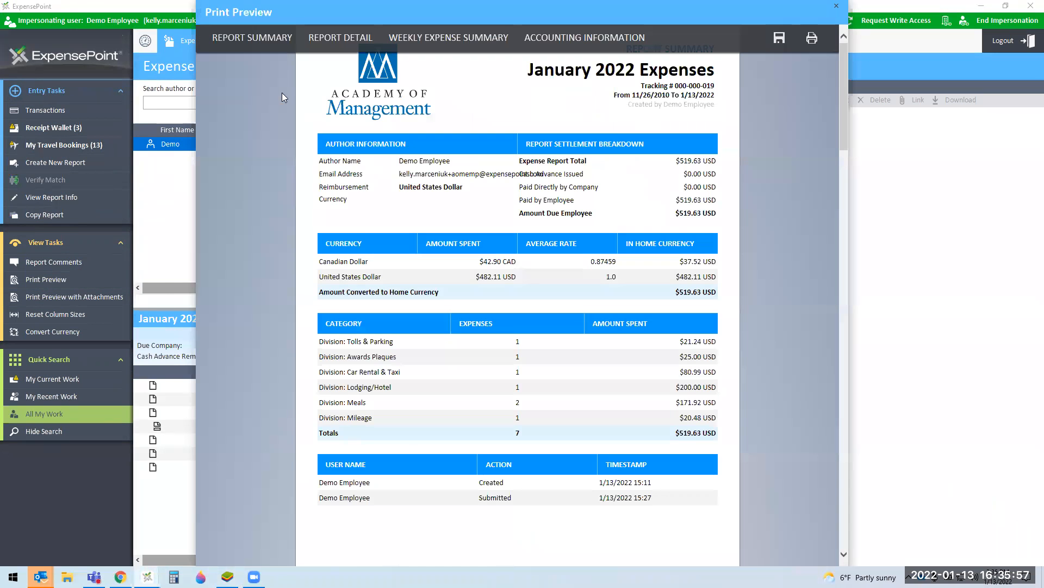
{"action": "scroll", "coordinate": [354, 105], "scroll_direction": "down", "scroll_amount": 5}
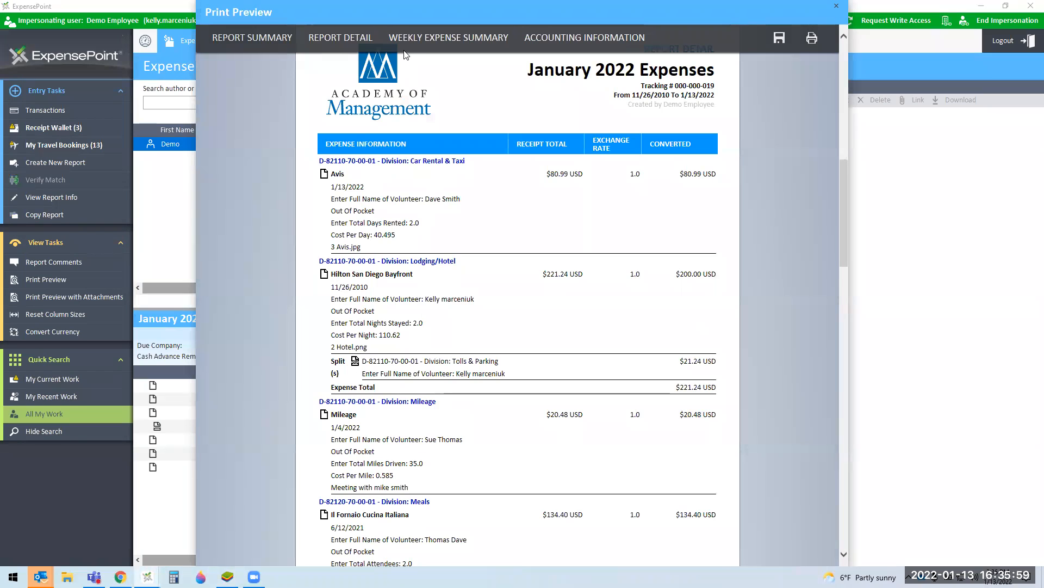
{"action": "left_click", "coordinate": [409, 37]}
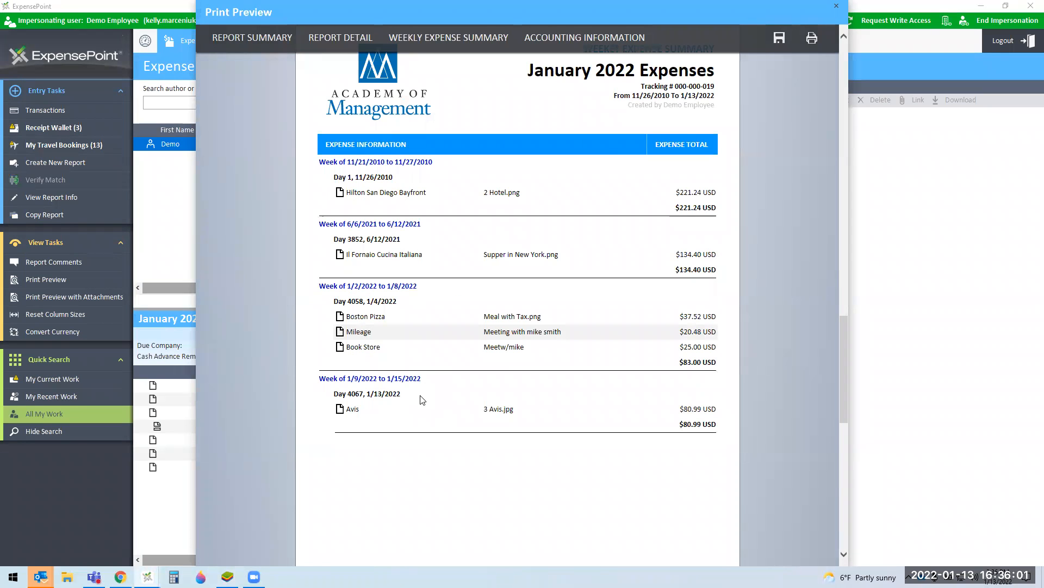